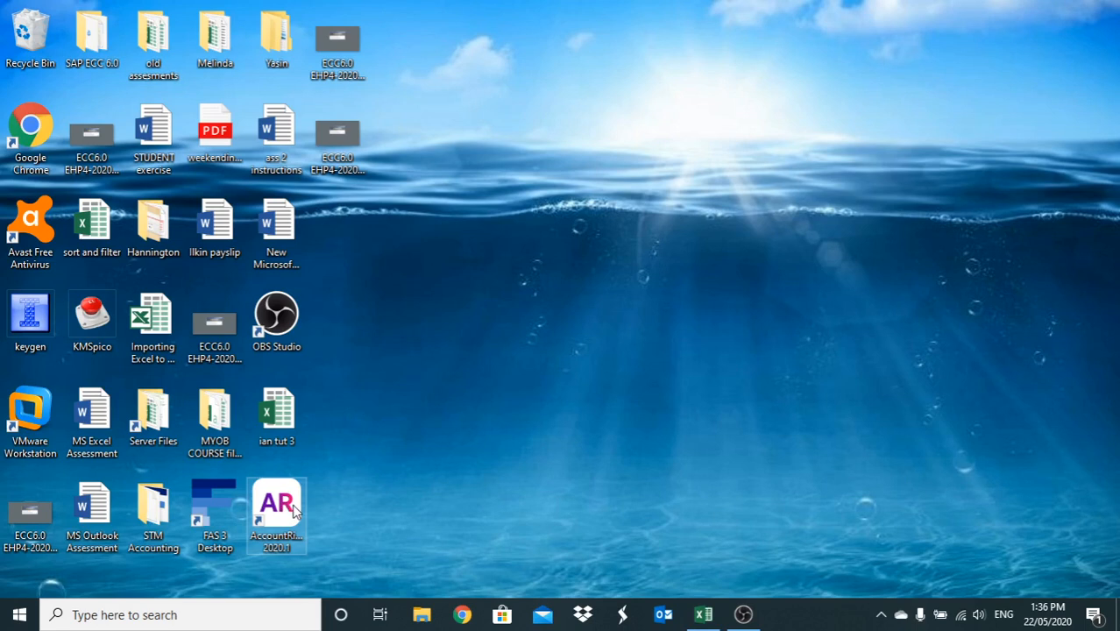
Launch AccountRight 2020.1, open Ian the Printers.myox and dismiss the activation reminder
double_click(293, 510)
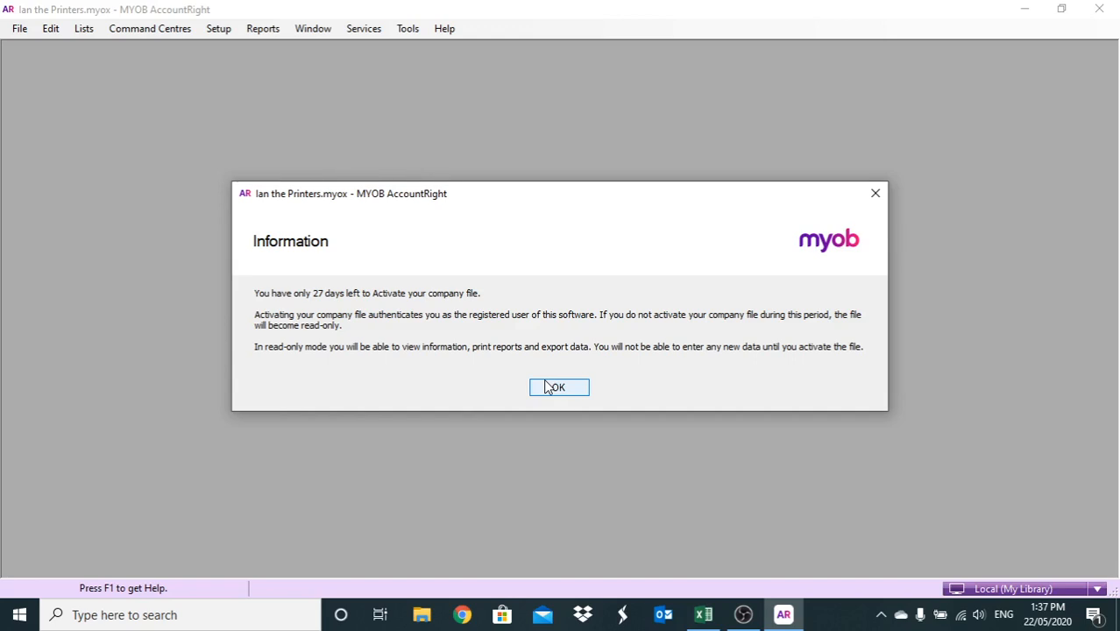
click(548, 388)
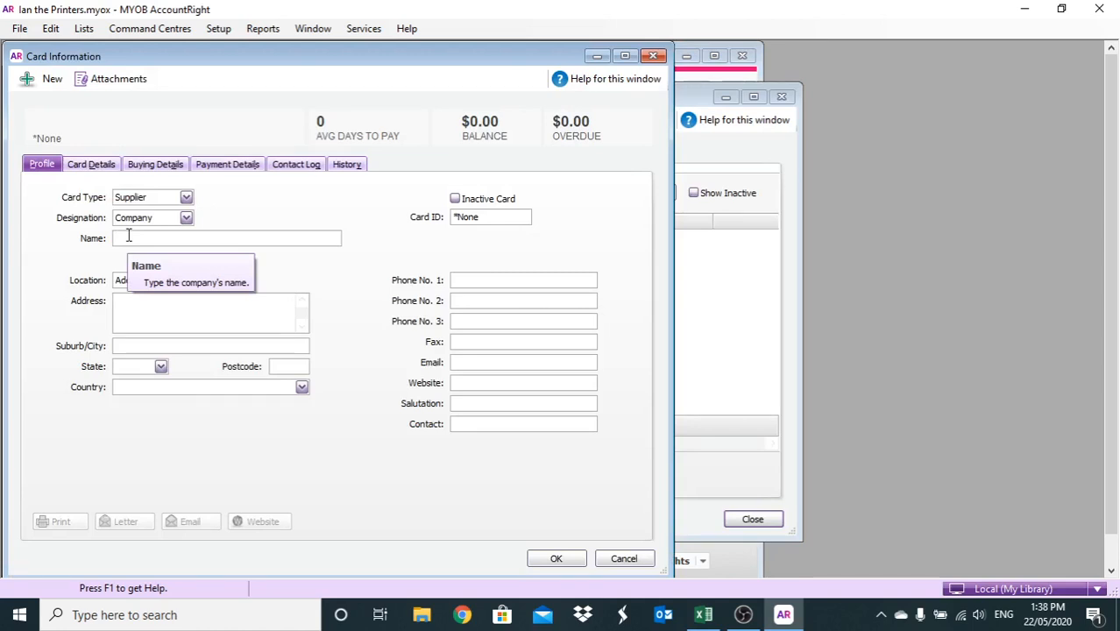
text(White Binding & Packinging)
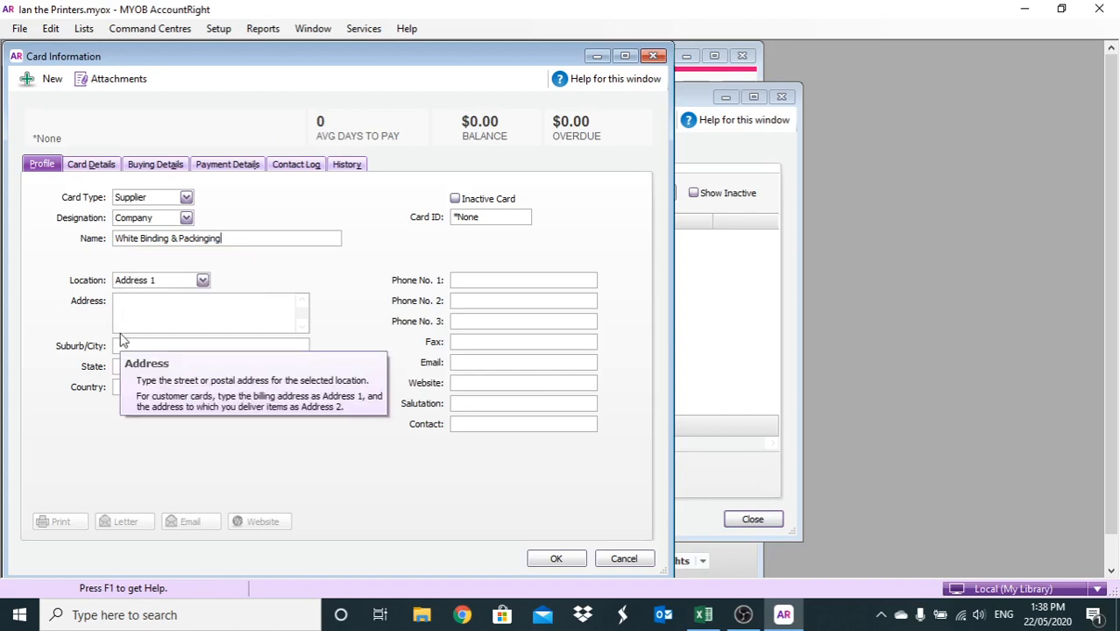
key(Tab)
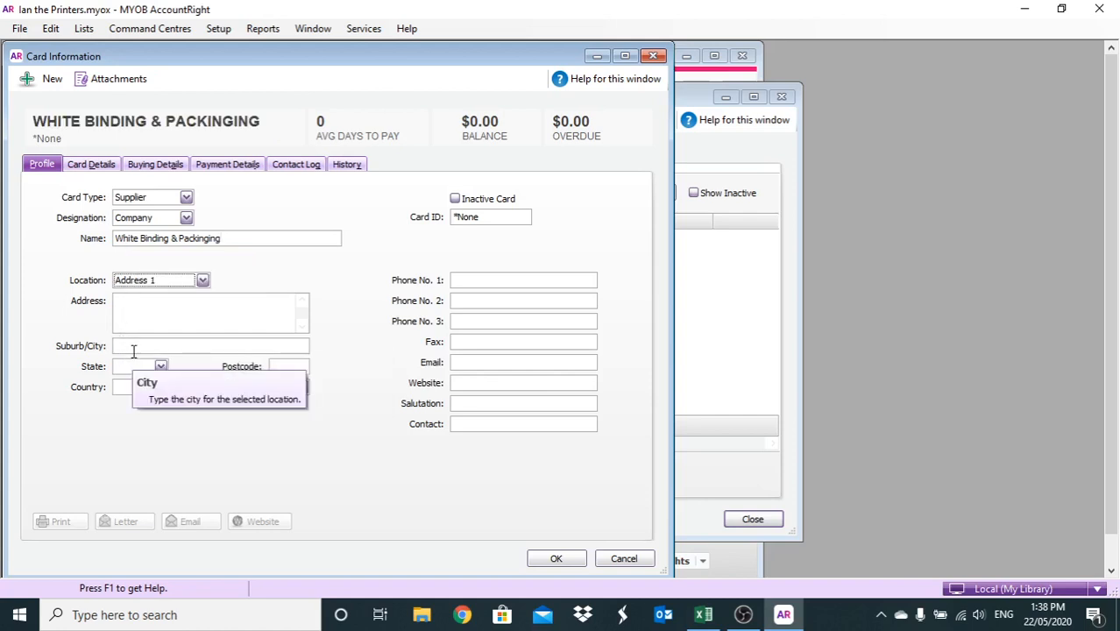
key(Tab)
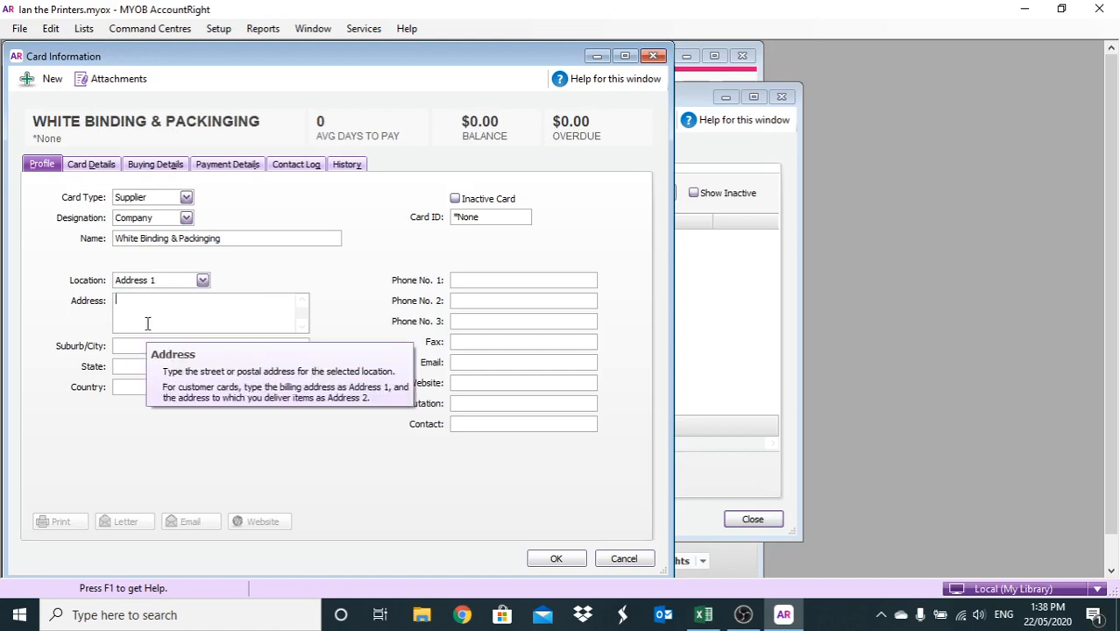
key(Tab)
text(Sydney)
key(Tab)
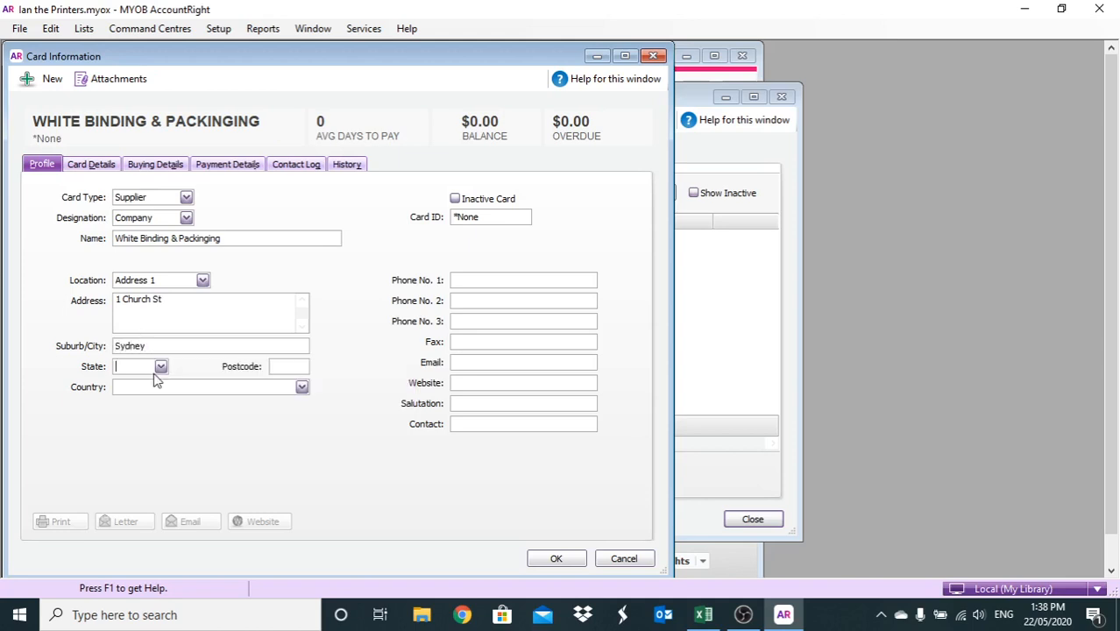
text(NSW)
key(Tab)
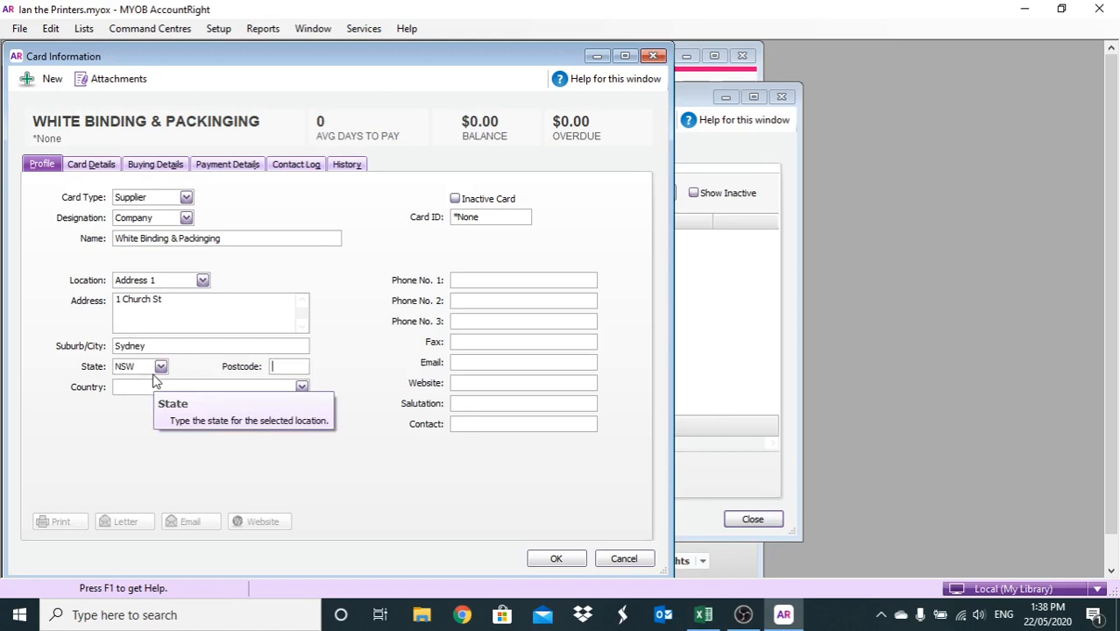
text(2000)
key(Tab)
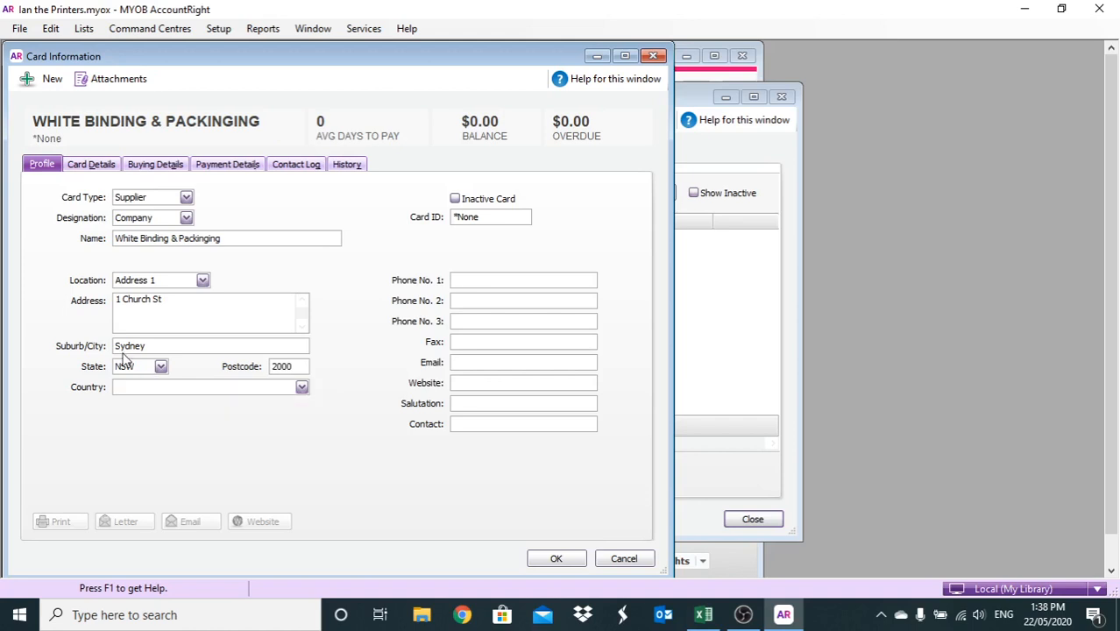
Fill in the supplier's phone number, fax number and contact person's name
key(Tab)
text(9634)
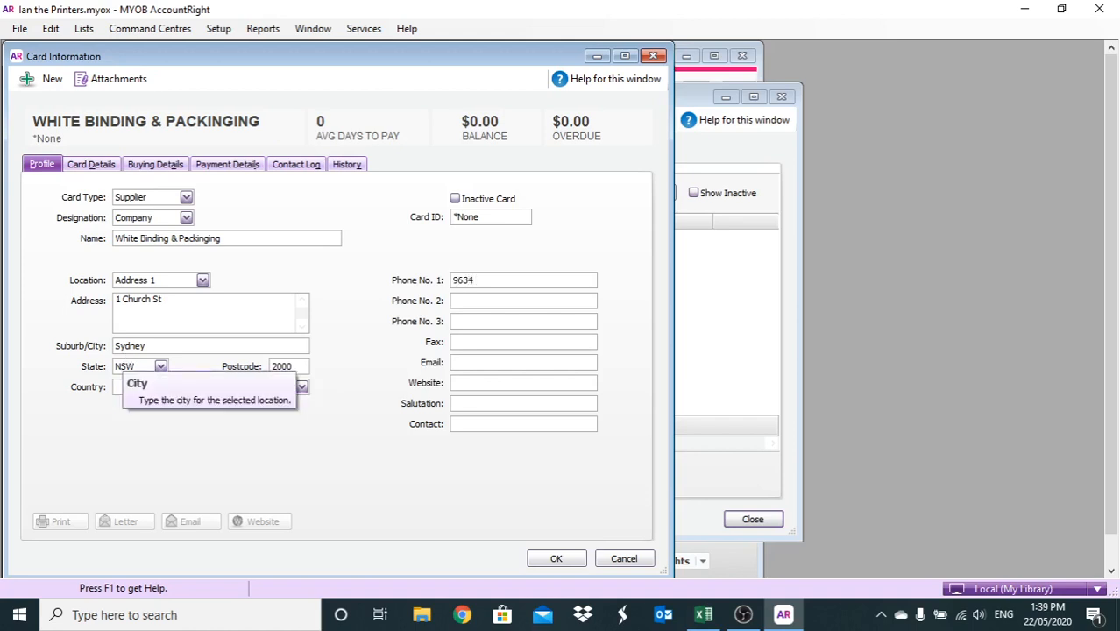
text( 9914)
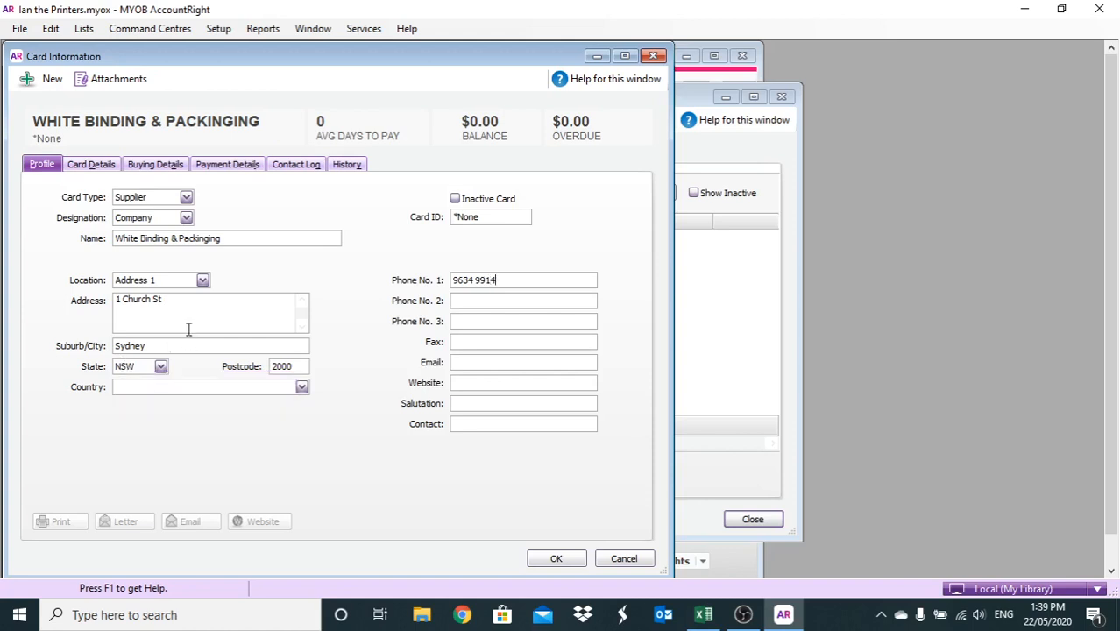
click(478, 341)
text(9634 5550)
click(455, 423)
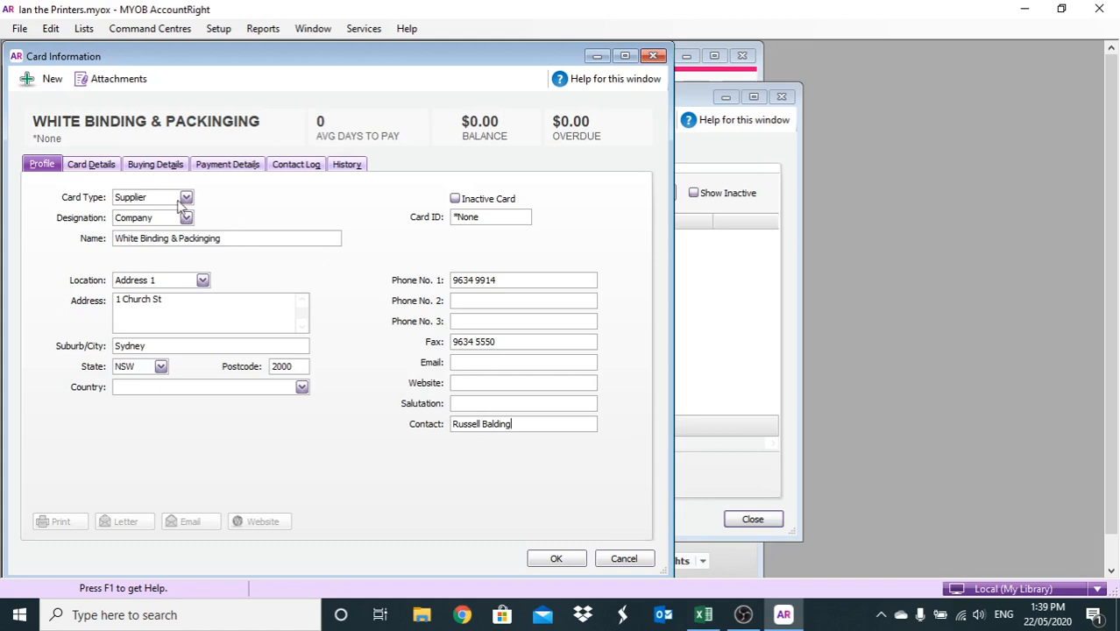
Enter the supplier's A.B.N in the card's Buying Details
click(115, 172)
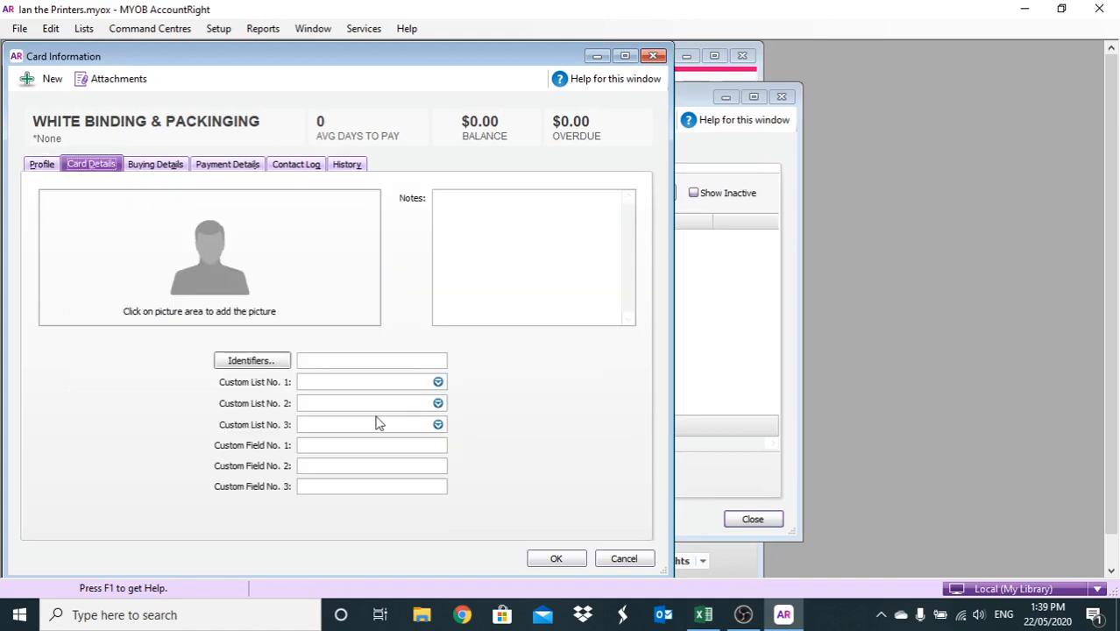
click(159, 166)
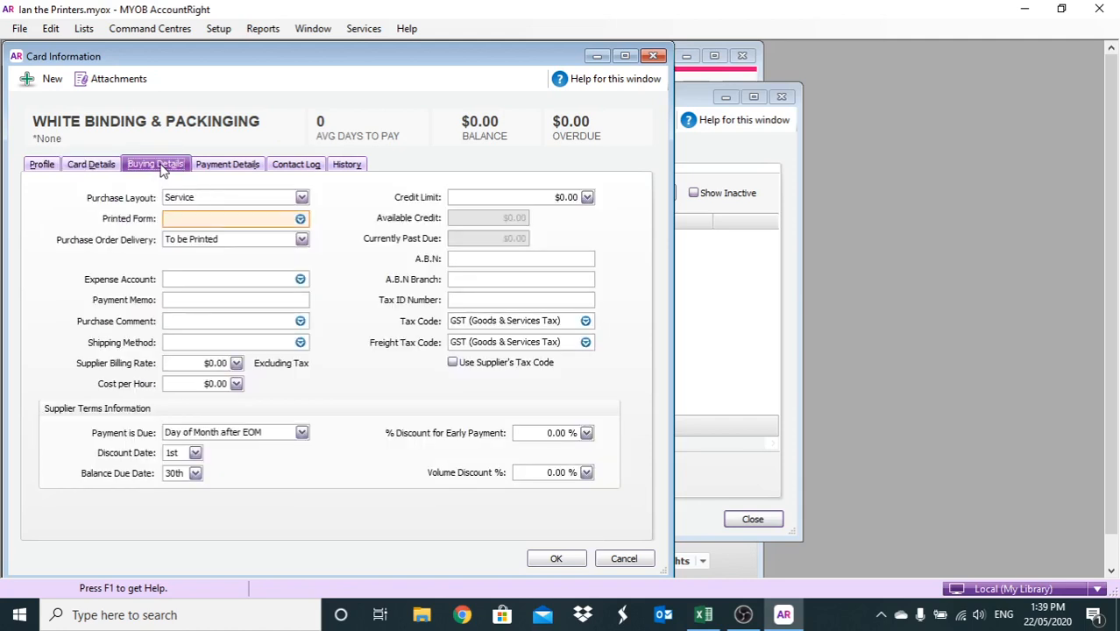
click(459, 259)
Leave the expense account empty and set the credit limit to $89,990.00
click(299, 278)
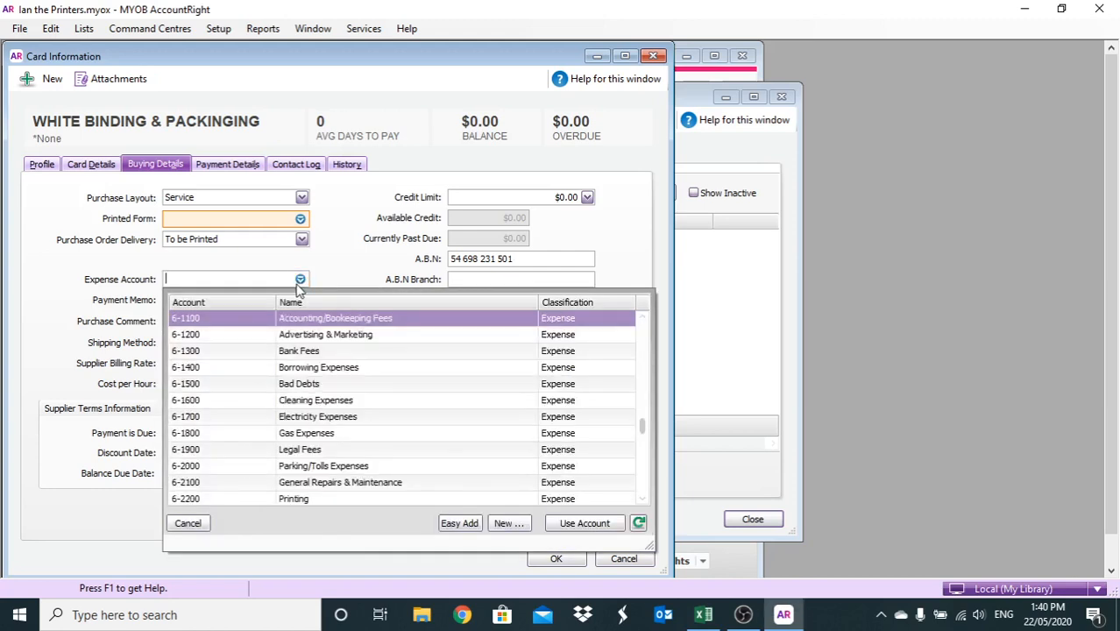
double_click(324, 335)
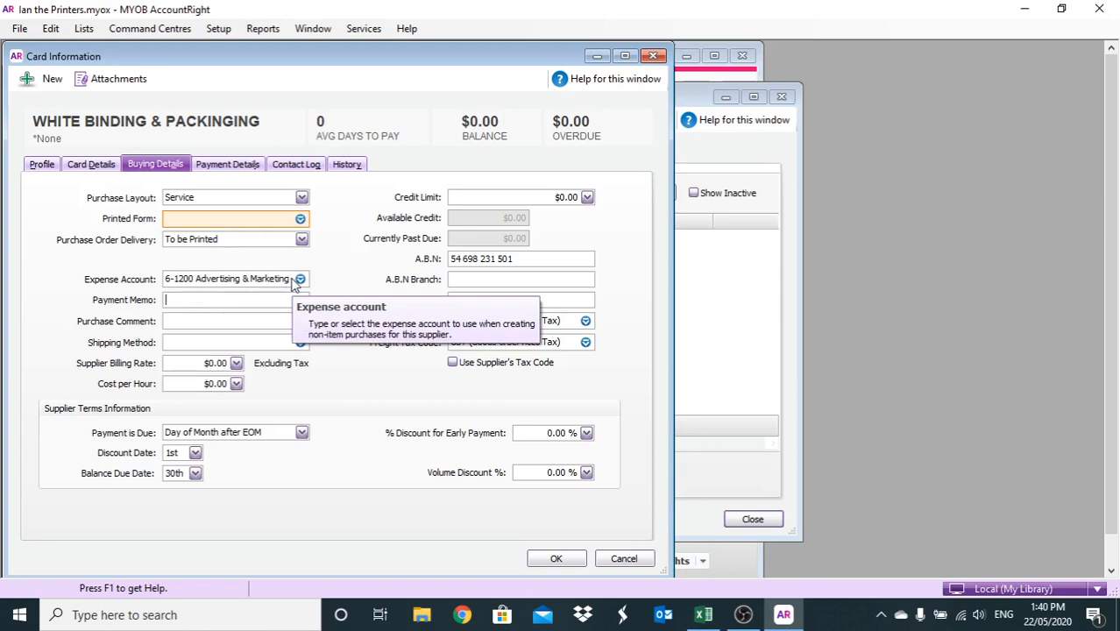
drag(288, 279, 148, 271)
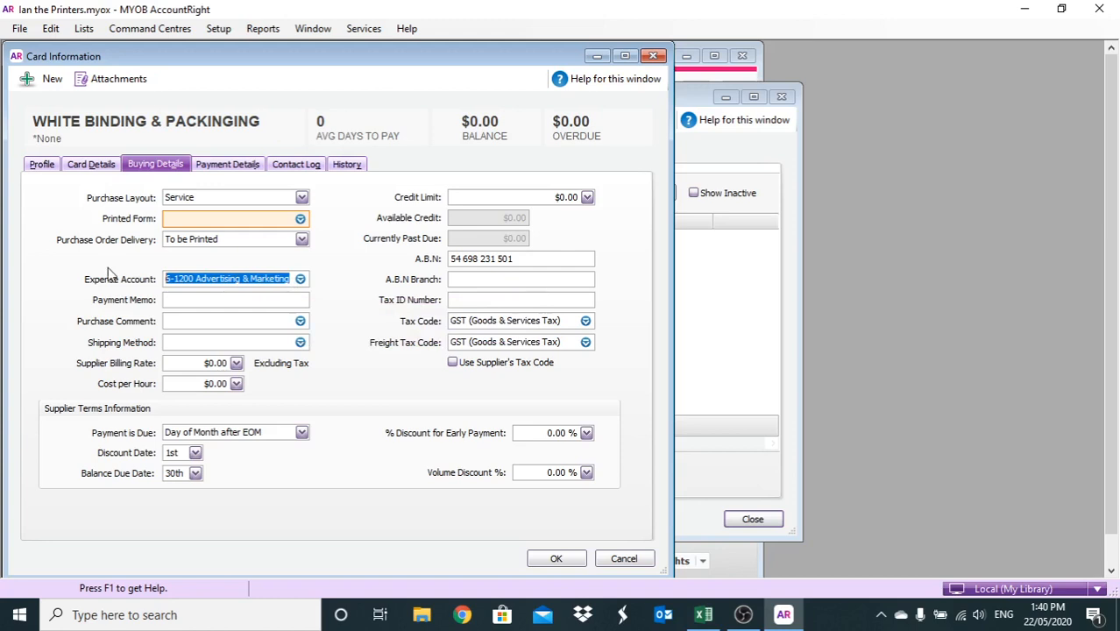
key(Delete)
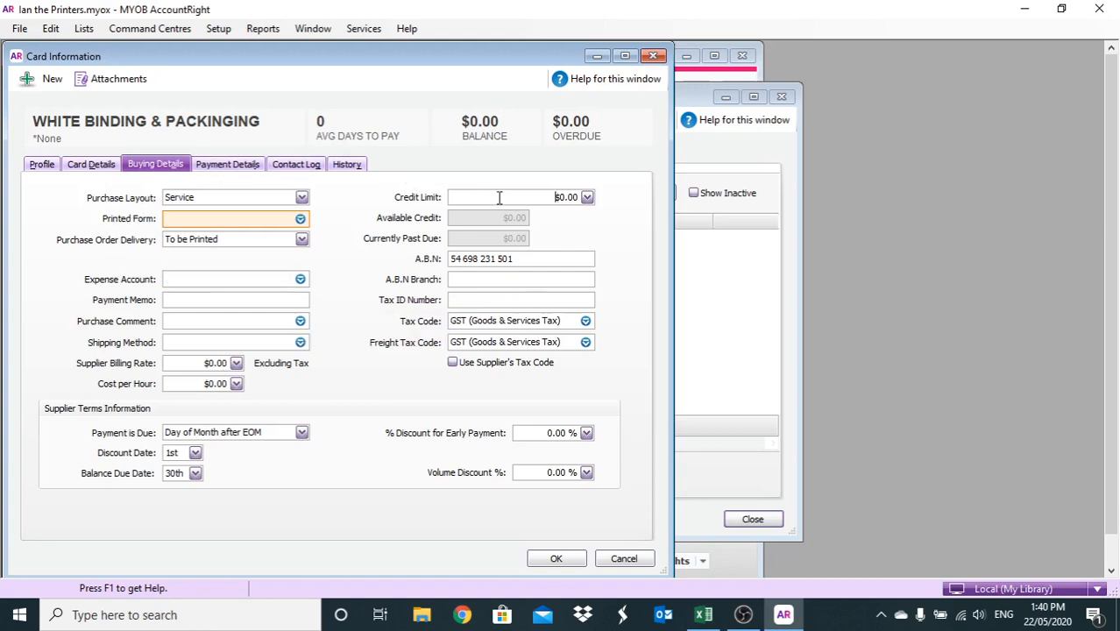
click(560, 197)
text(8900)
text(99)
text(0)
Save the White Binding & Packinging card, list supplier cards, and begin a new card
click(249, 168)
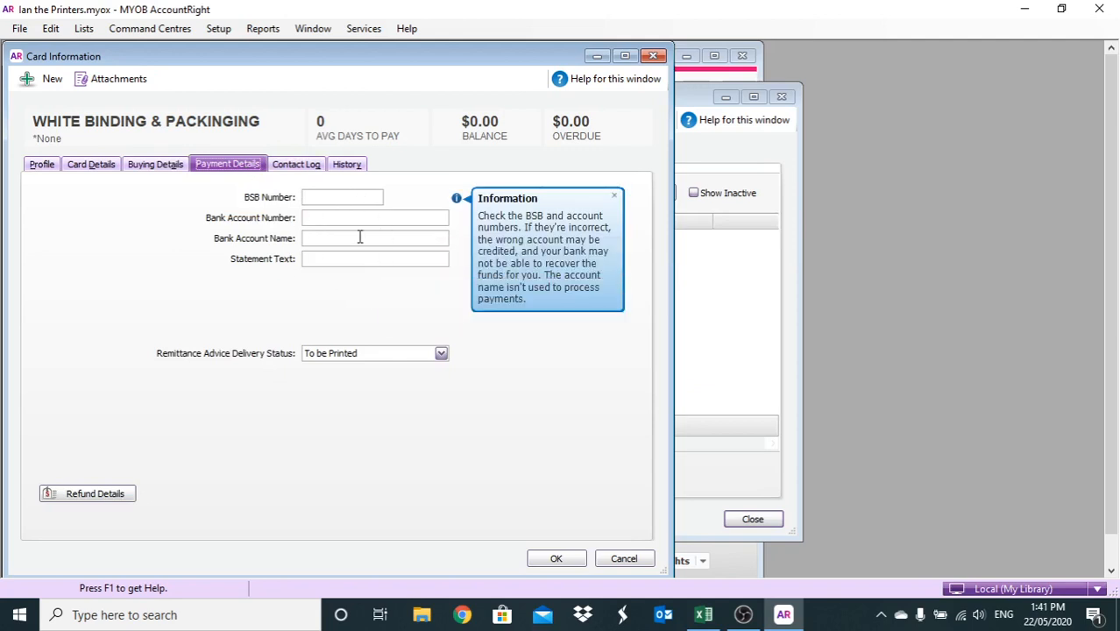
click(565, 563)
click(565, 563)
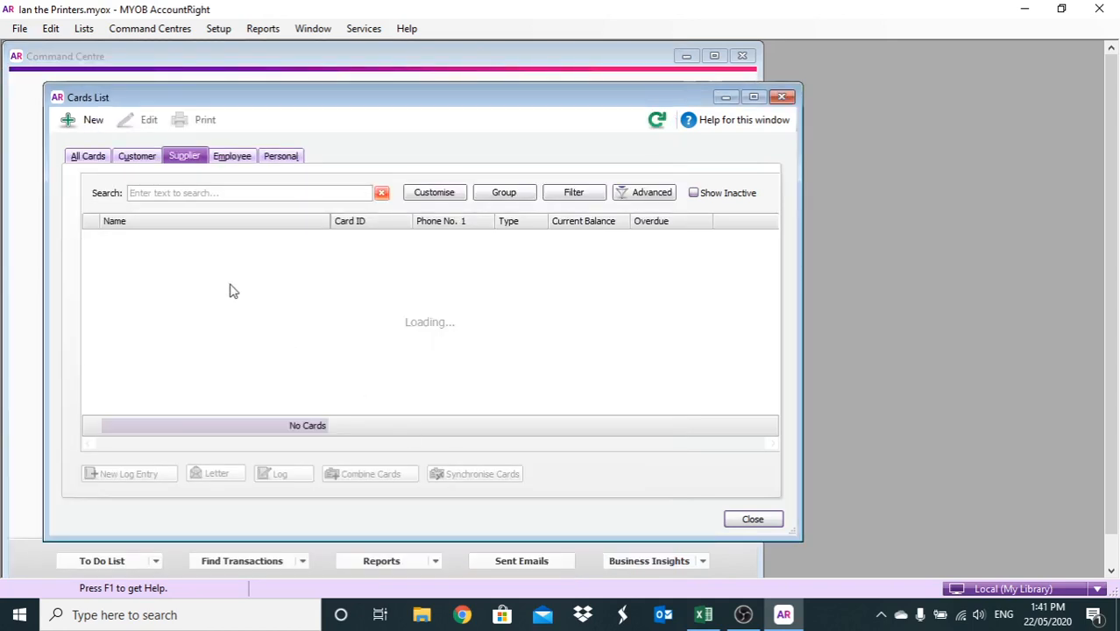
click(91, 156)
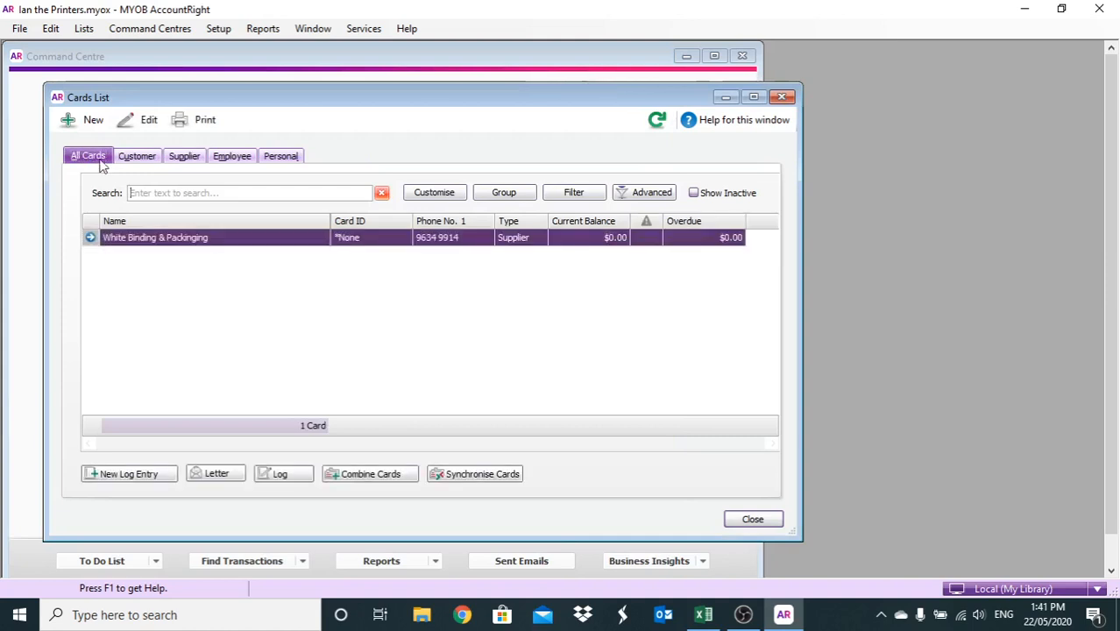
click(181, 156)
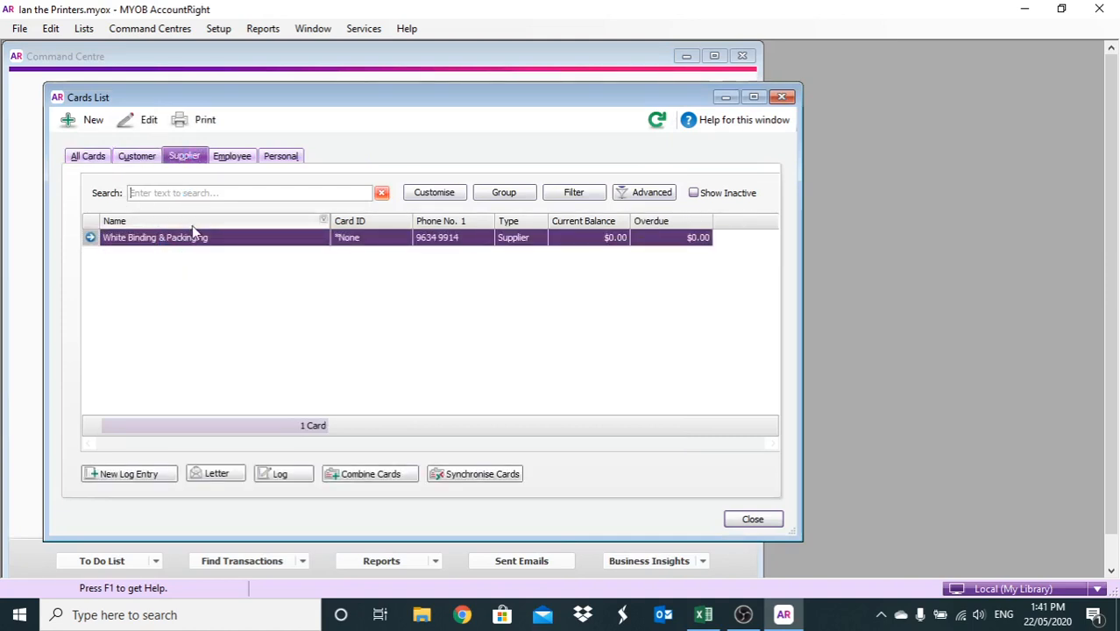
click(84, 121)
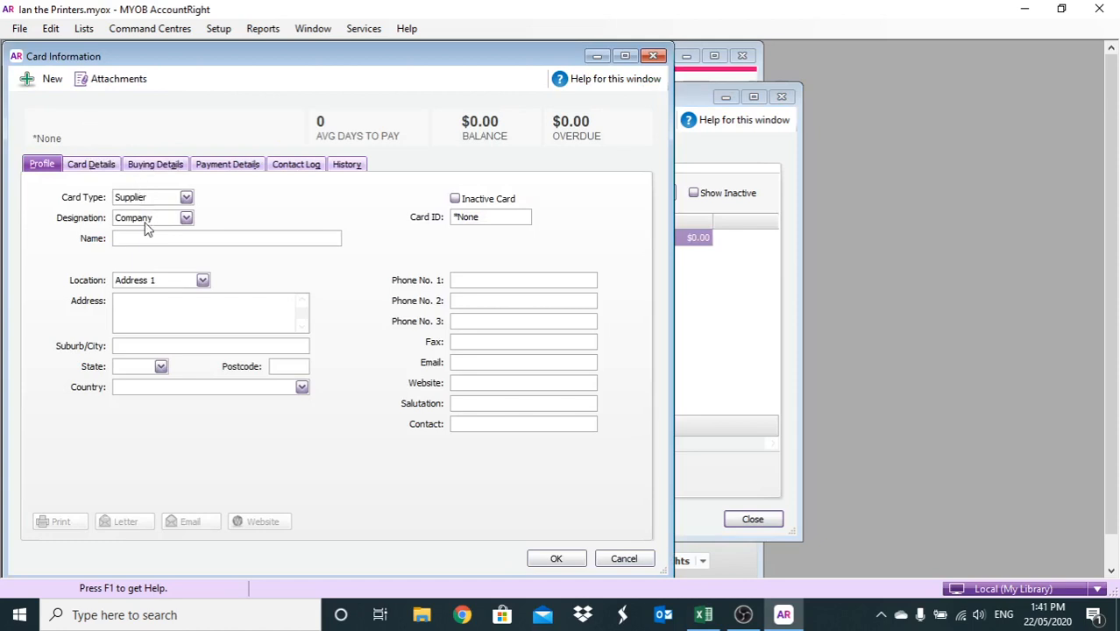
Add supplier cards named 'Stephen Graphics' and 'B.T Printer REpairs'
text(Stephen)
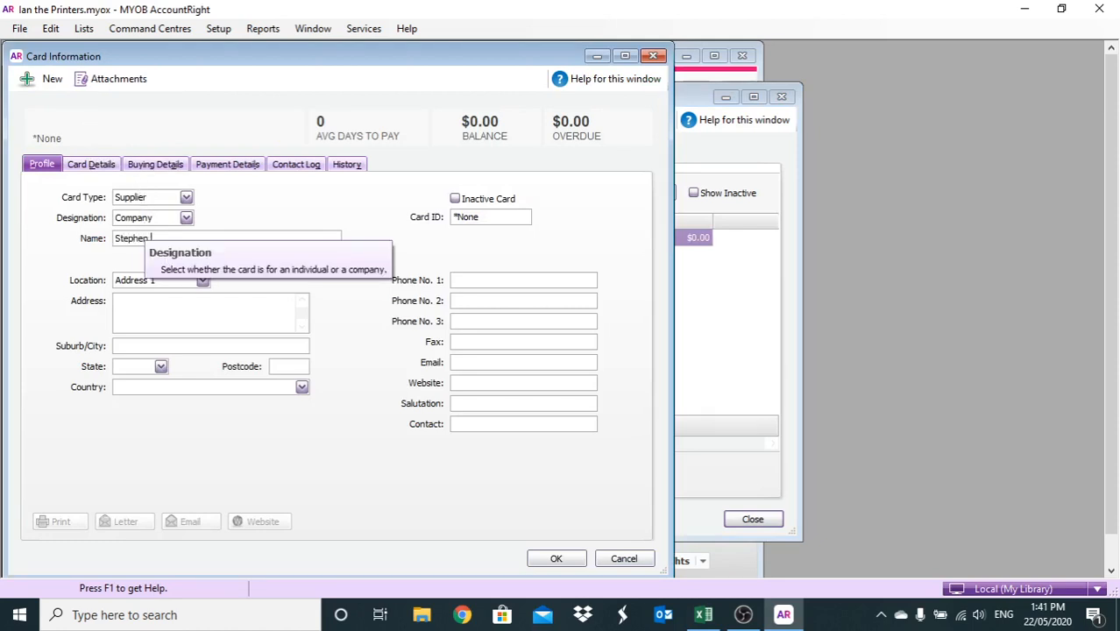
text( Graphics)
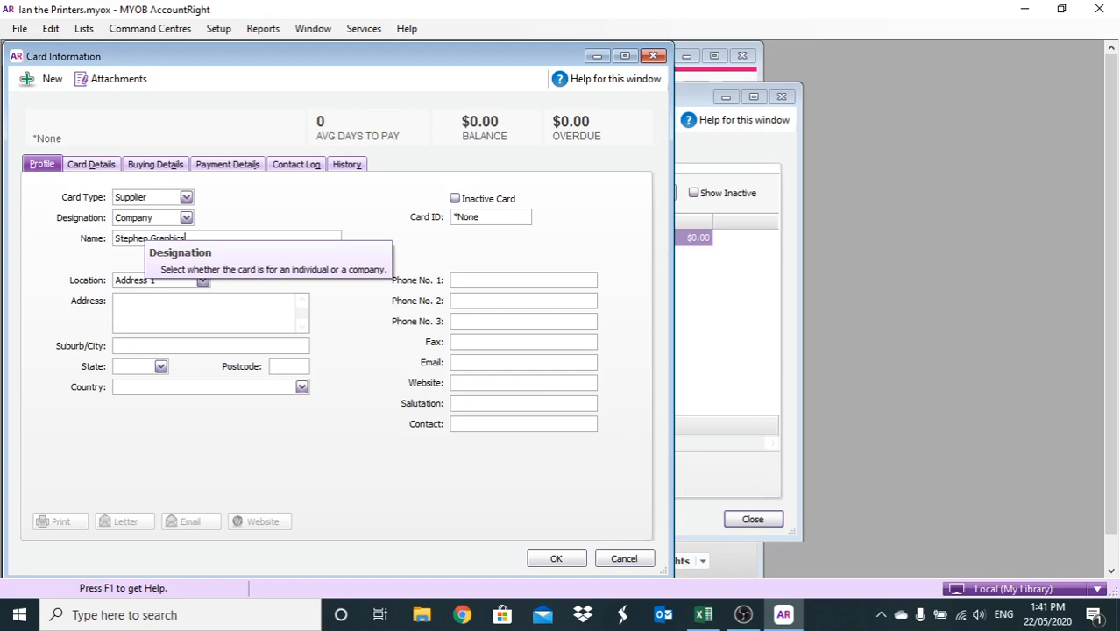
click(150, 311)
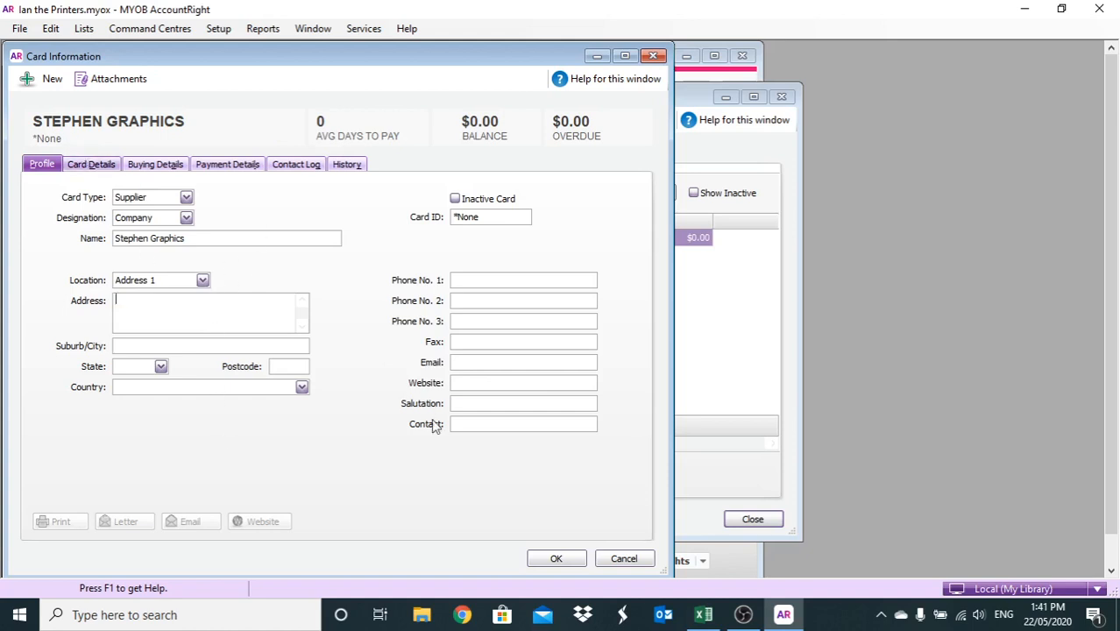
click(555, 558)
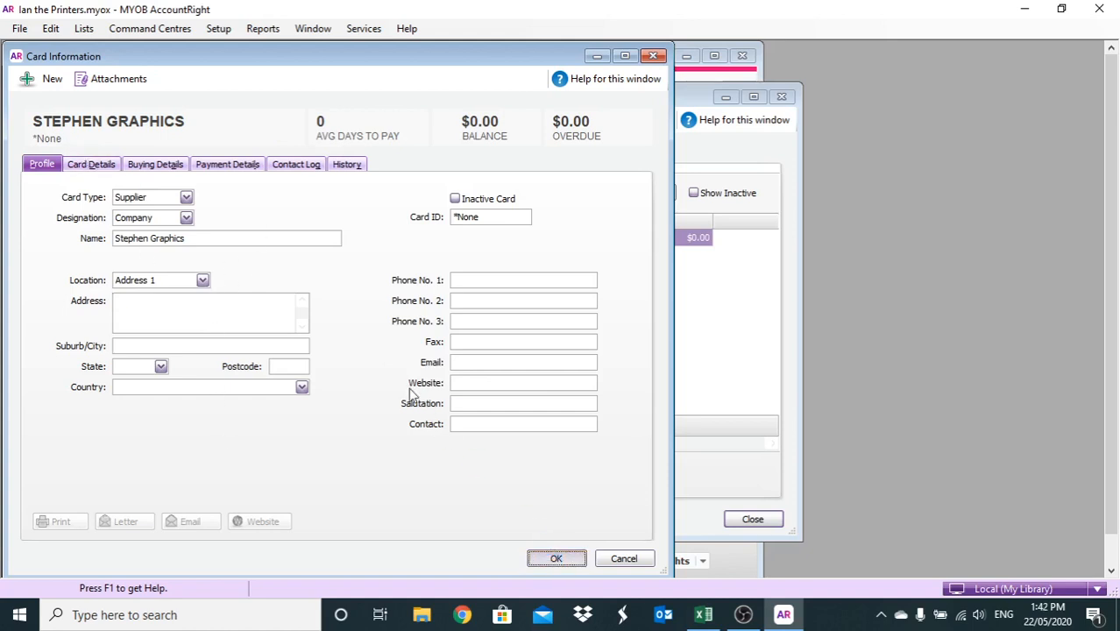
click(70, 122)
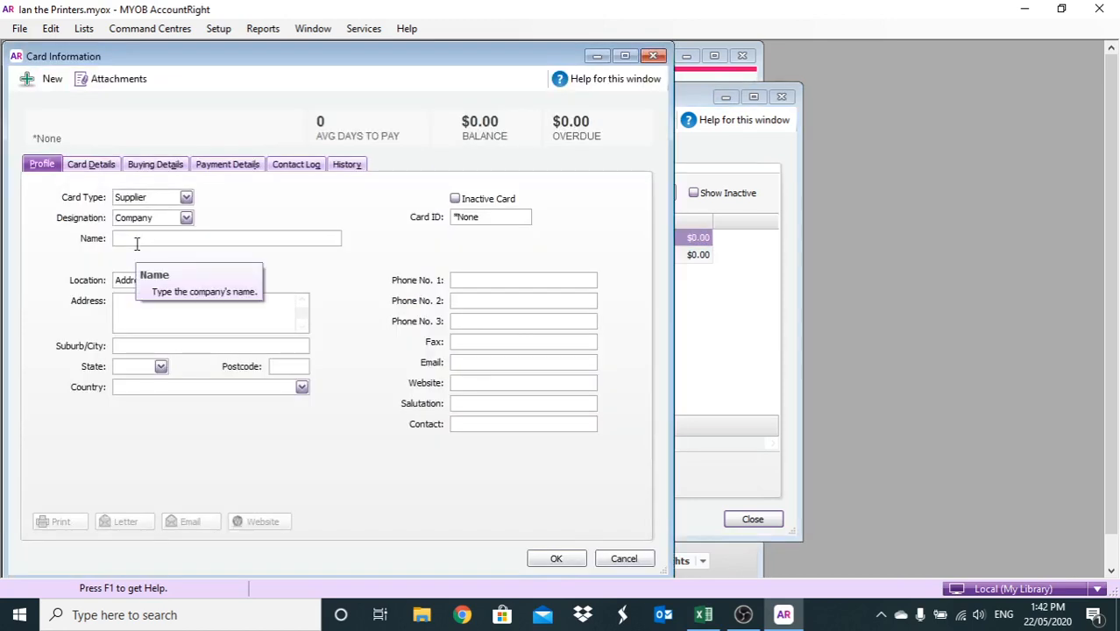
text(B.T Printer REpairs)
click(550, 556)
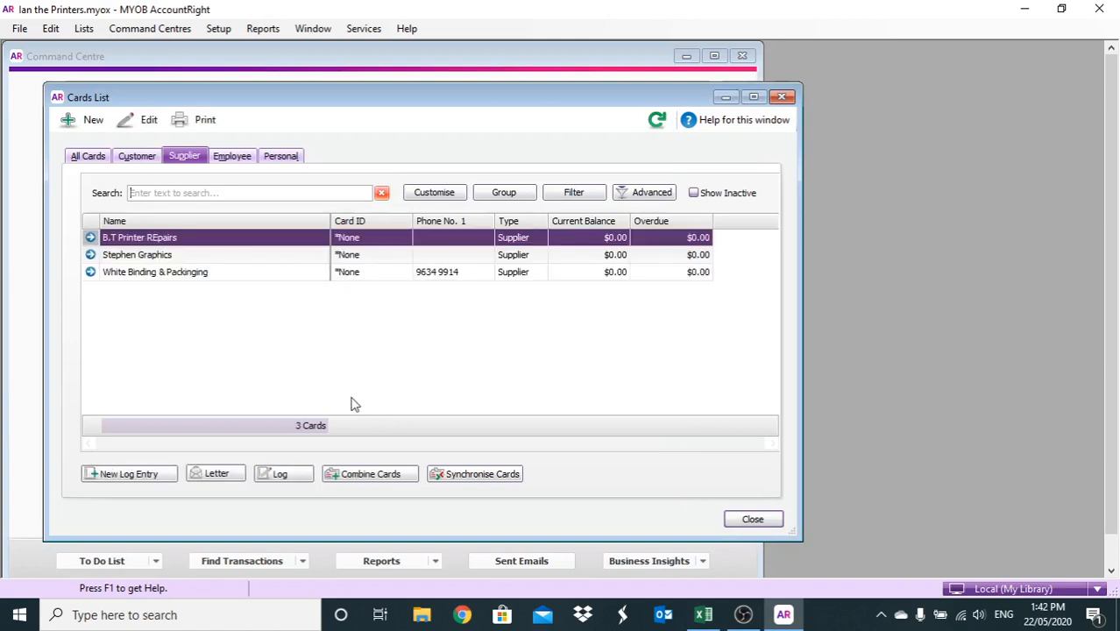
Add supplier cards 'Spotless Catering' and 'Castle Business Services', fixing typos
click(72, 120)
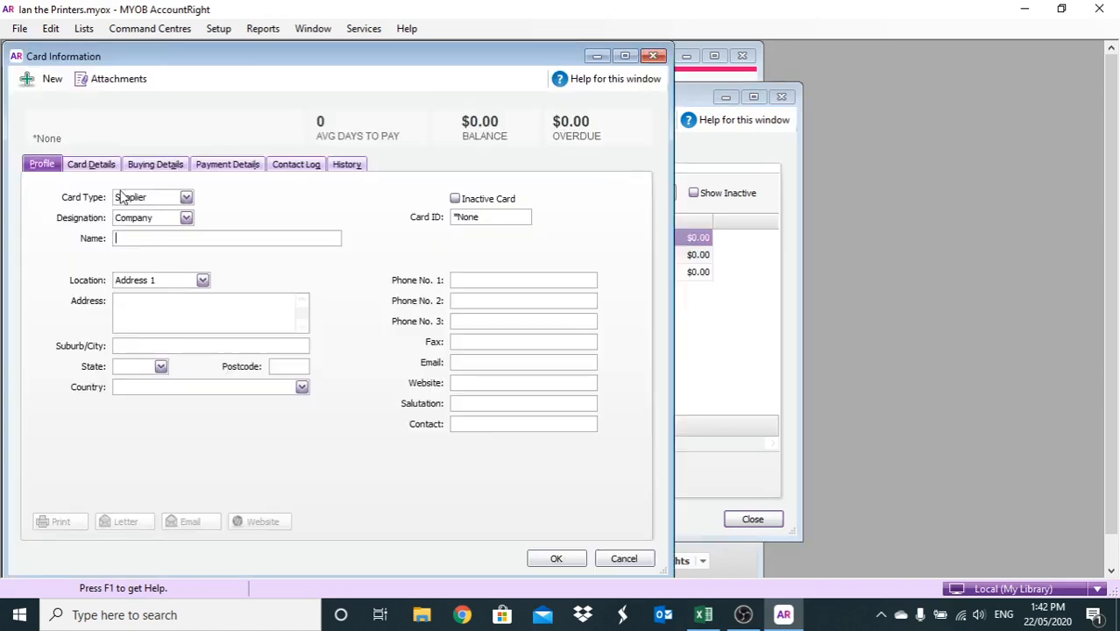
text(S)
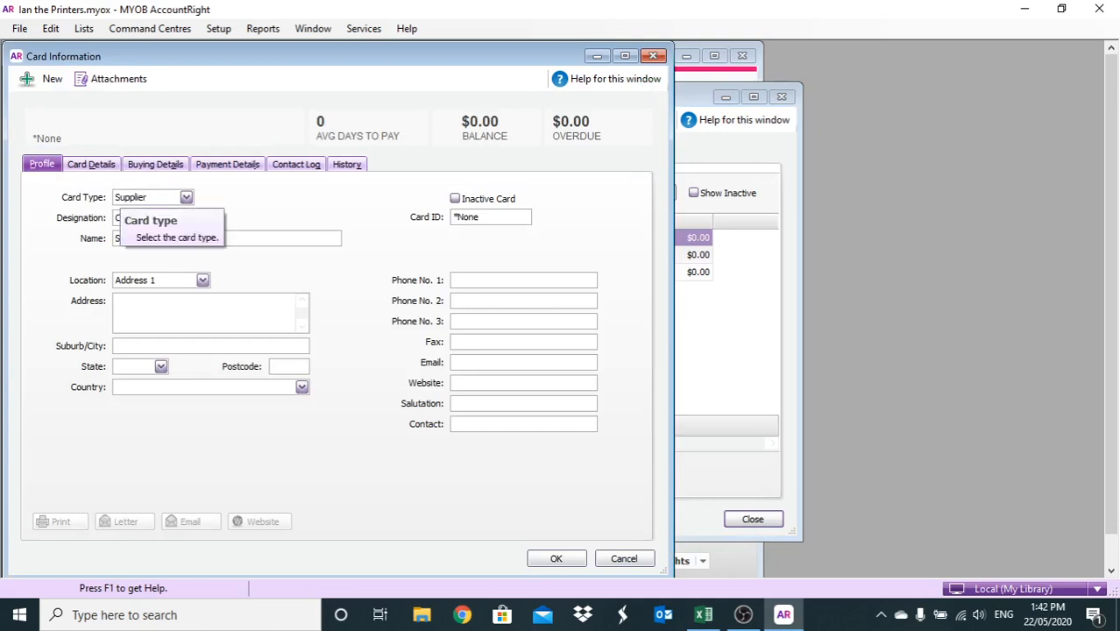
text(pitless V)
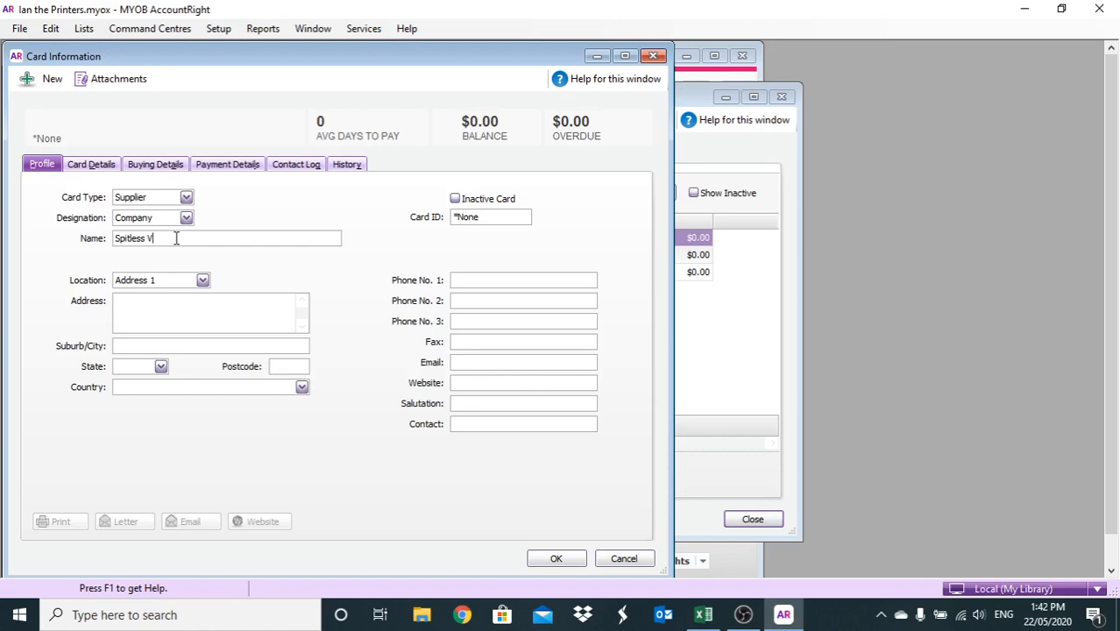
key(BackSpace)
text(Catering)
click(129, 237)
key(BackSpace)
text(o)
click(27, 81)
text(Castle Business Services)
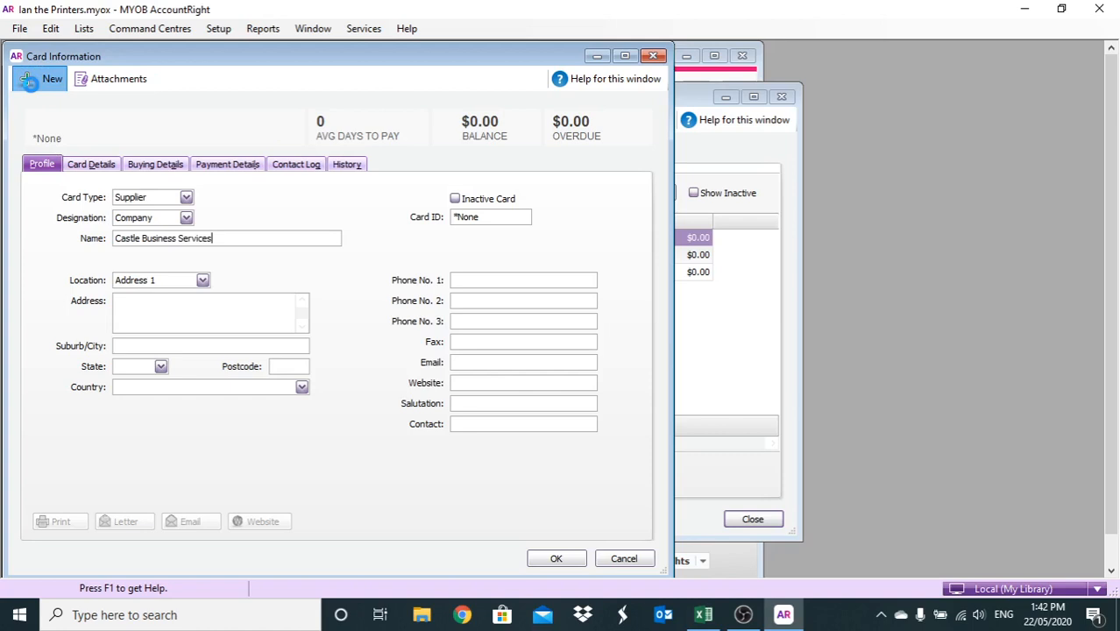
click(28, 80)
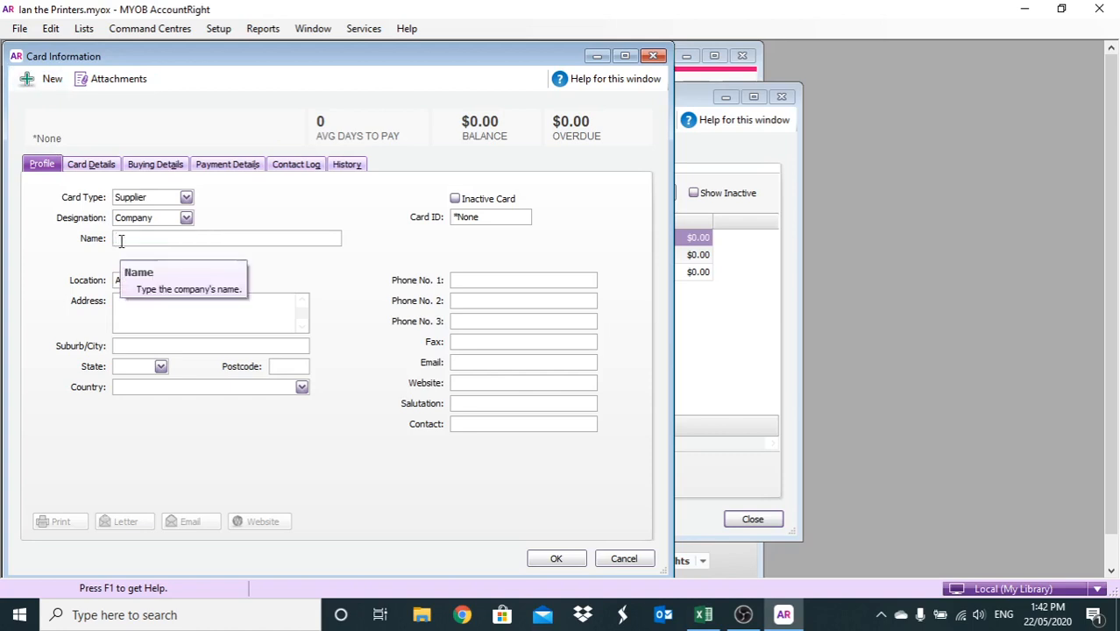
Add supplier cards PJ & Partners, Hills TRansport, Quiz Magaine, PIcture Perfect, World TRavel and HP Papers
text(PJ & Pa)
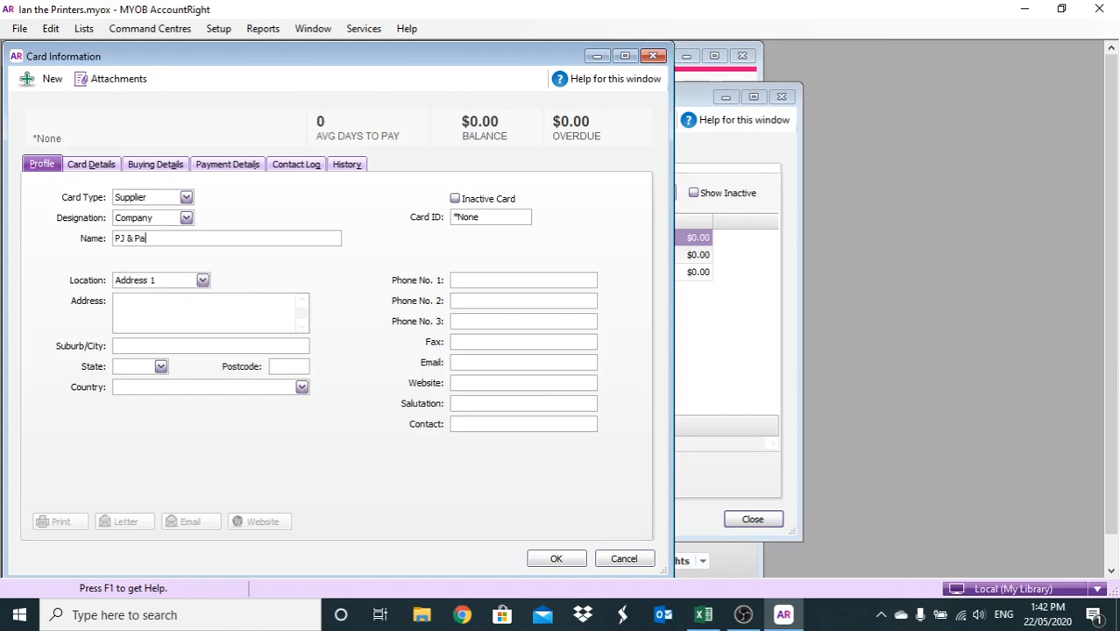
text(rtners)
click(32, 85)
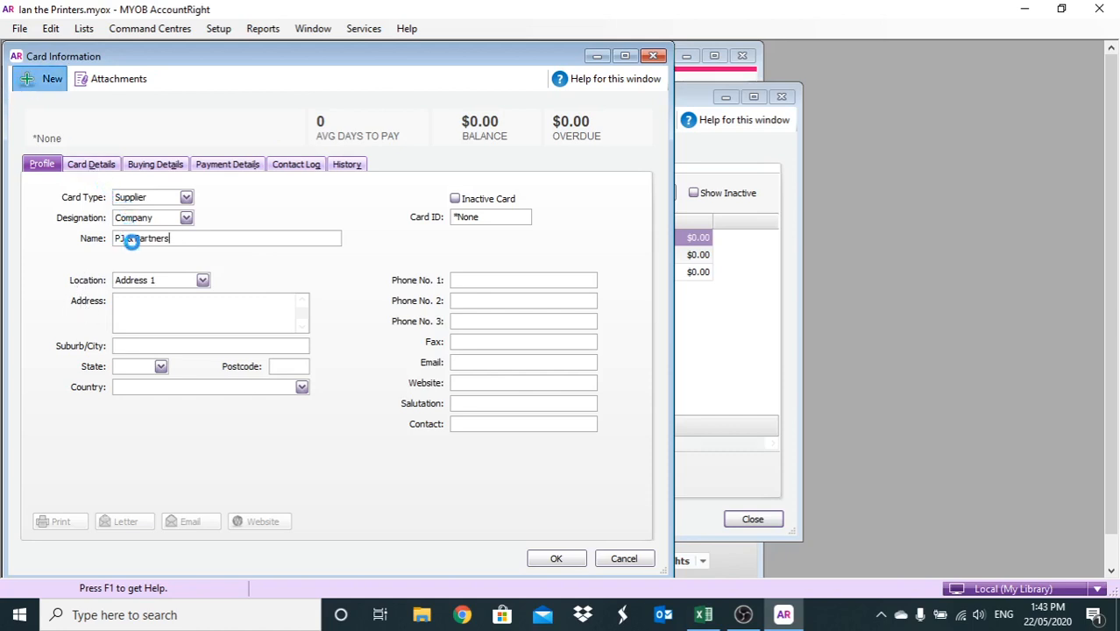
text(Hi)
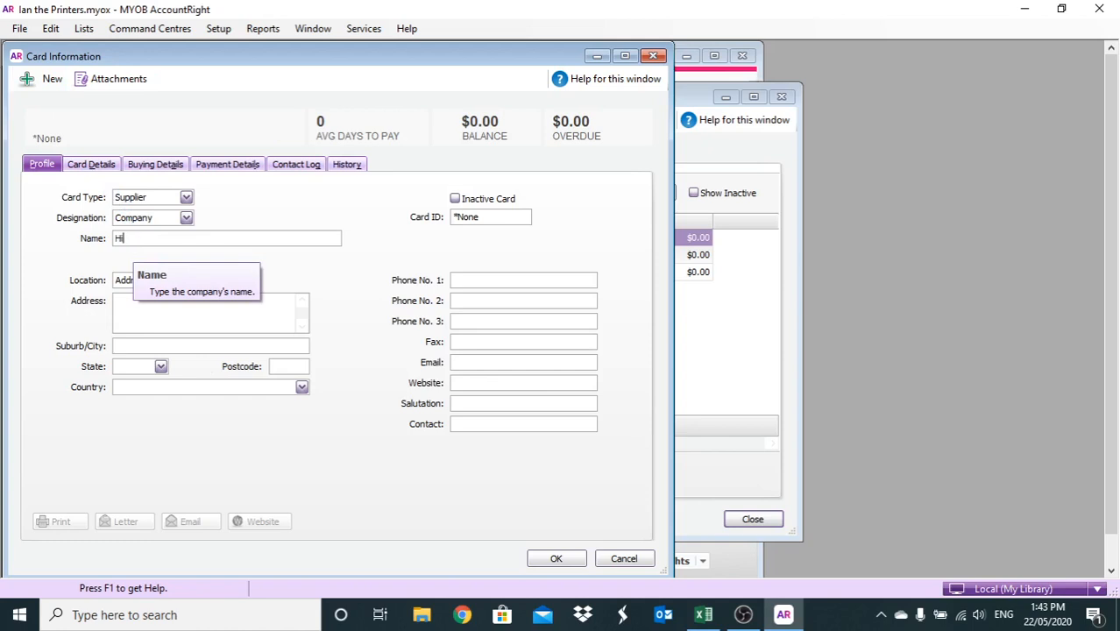
text(lls TRansport)
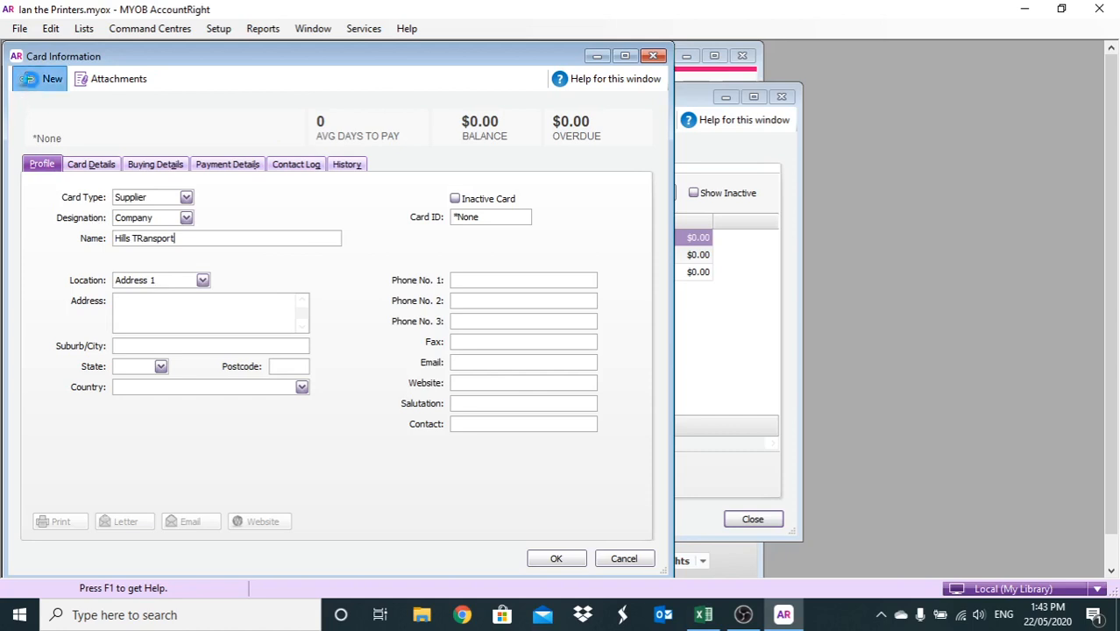
click(29, 80)
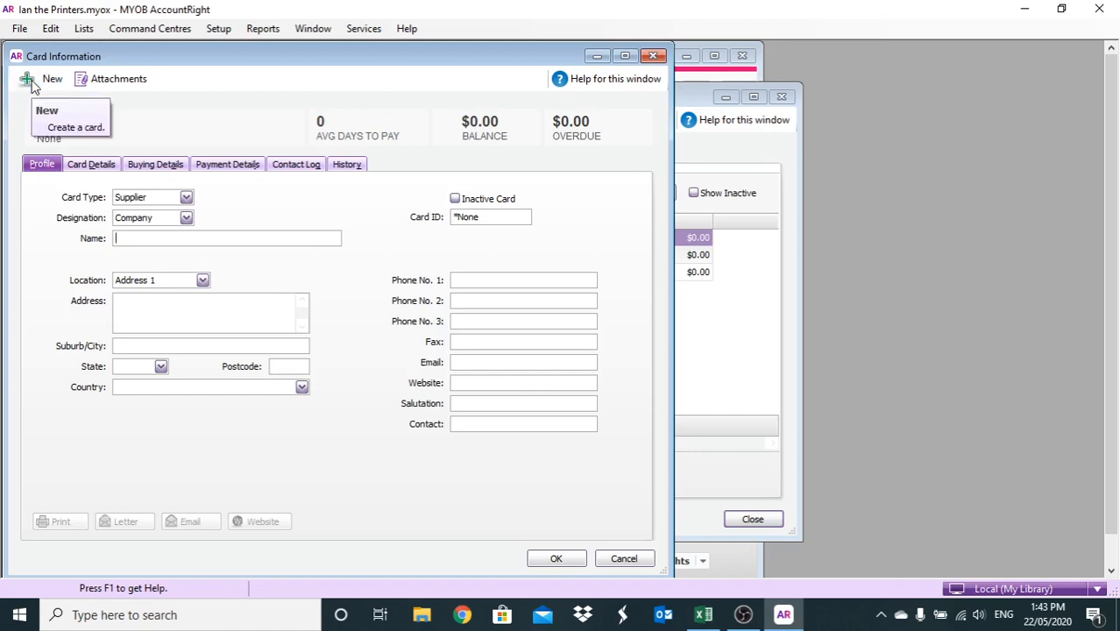
text(Quiz Magaine)
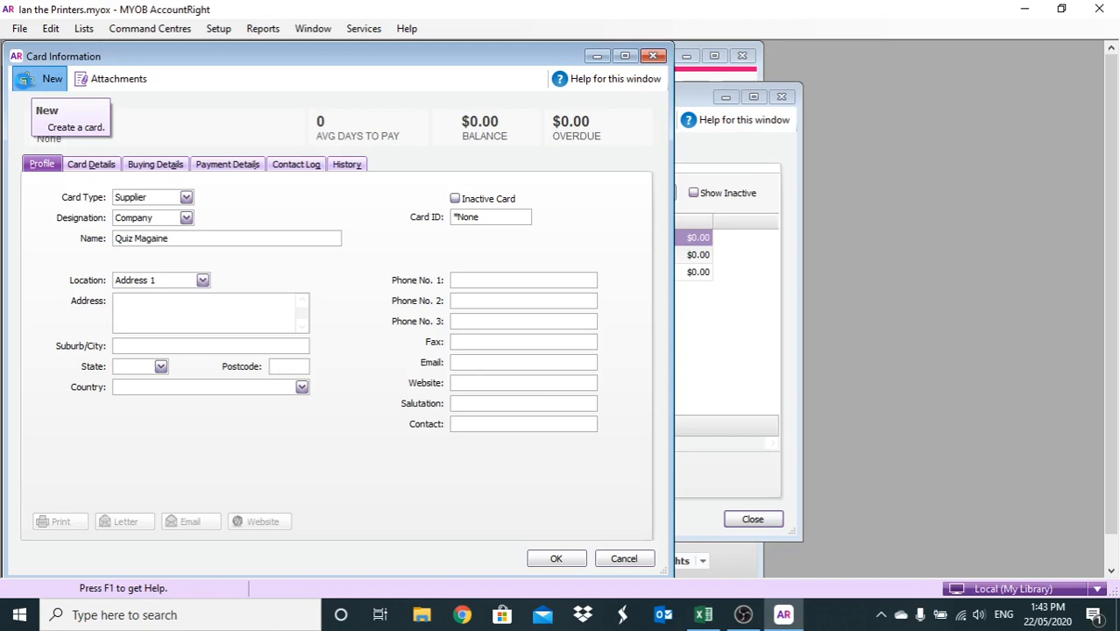
click(24, 79)
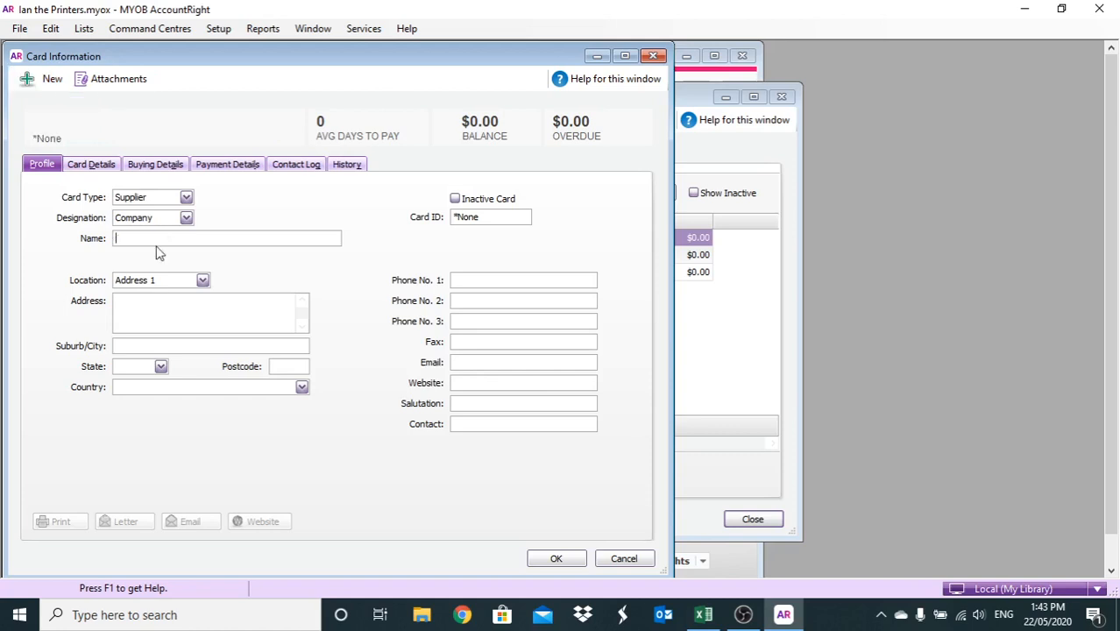
text(PIcture )
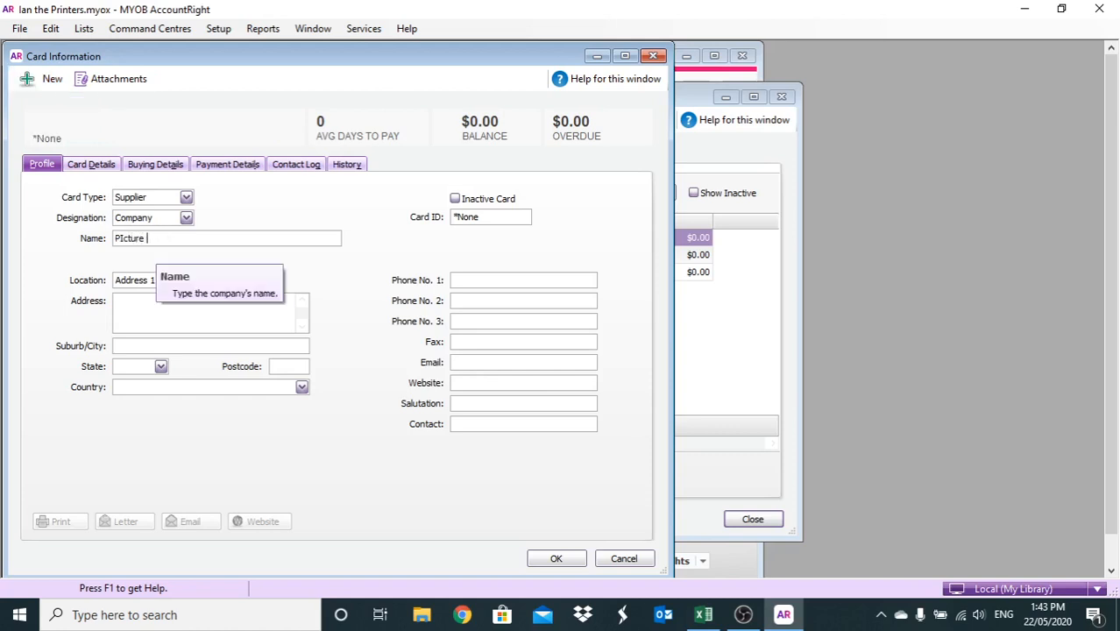
text(Perfect)
click(27, 80)
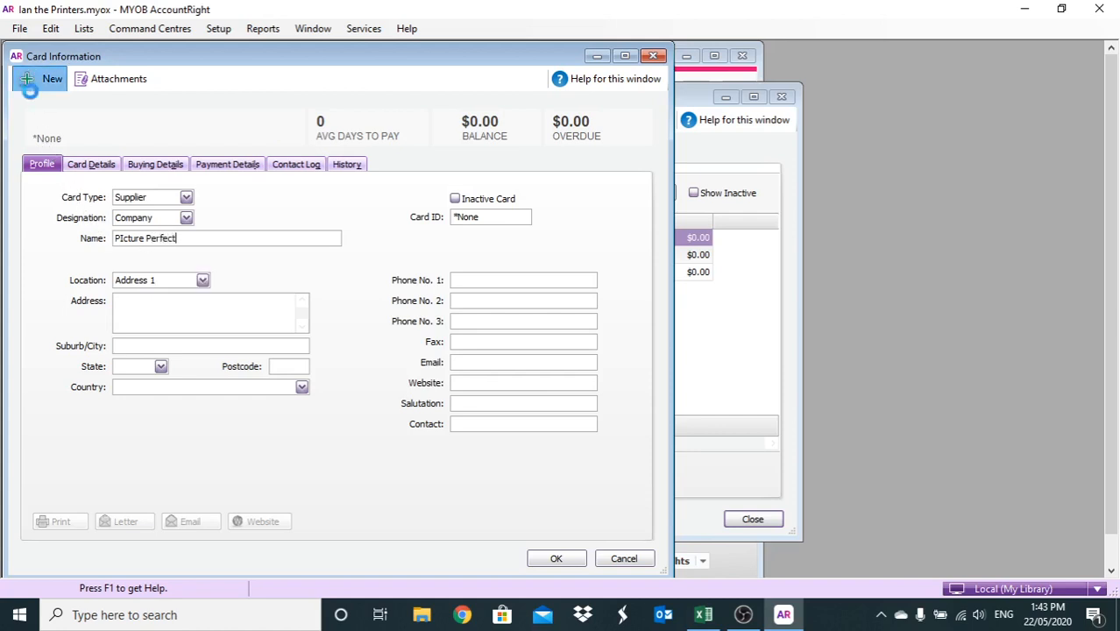
text(W)
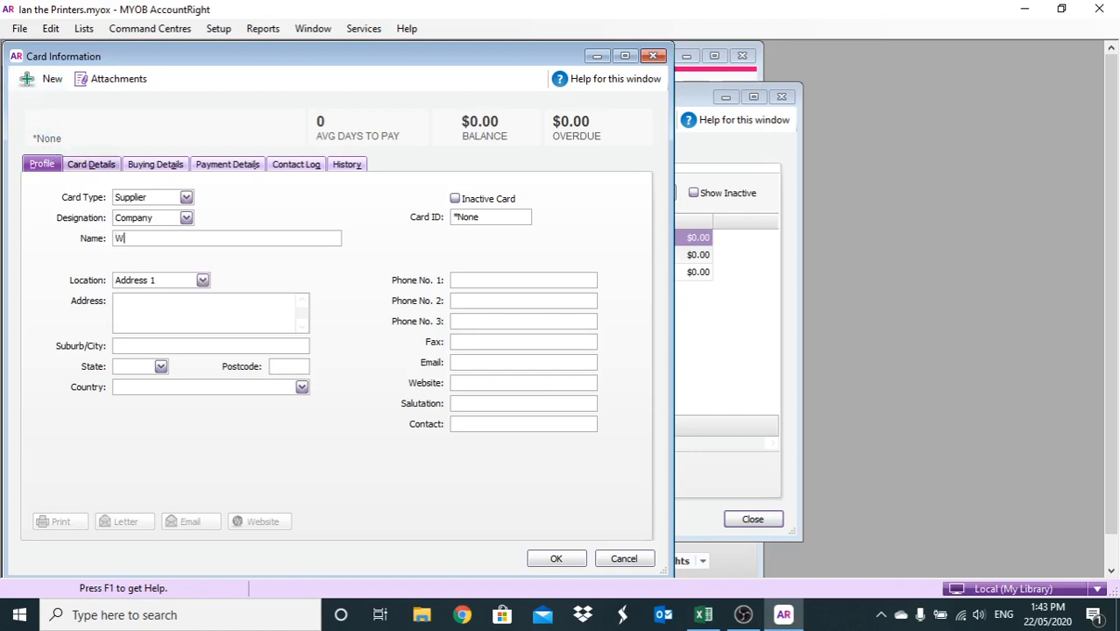
text(orld TRavel)
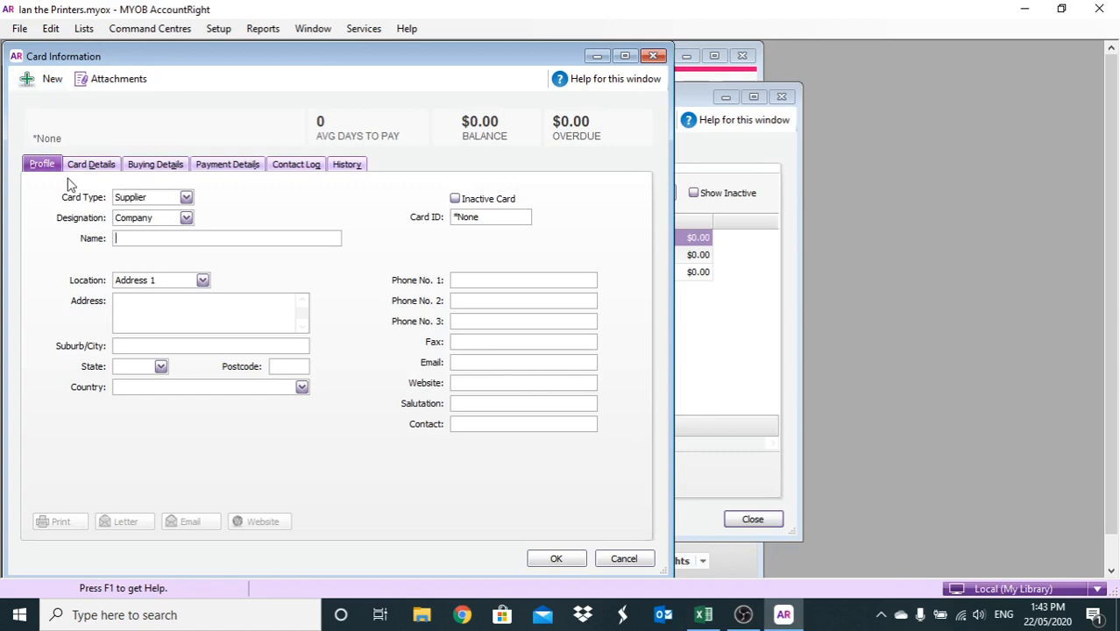
text(HP Papers)
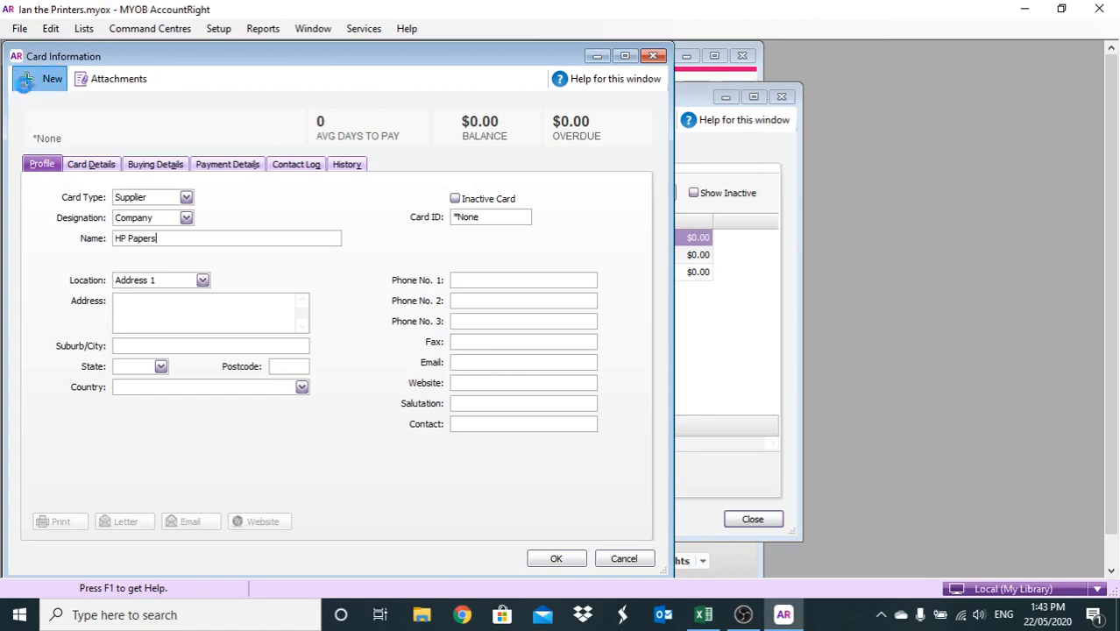
click(33, 84)
Add the Lj Hooker supplier card and close all the open supplier cards
text(L)
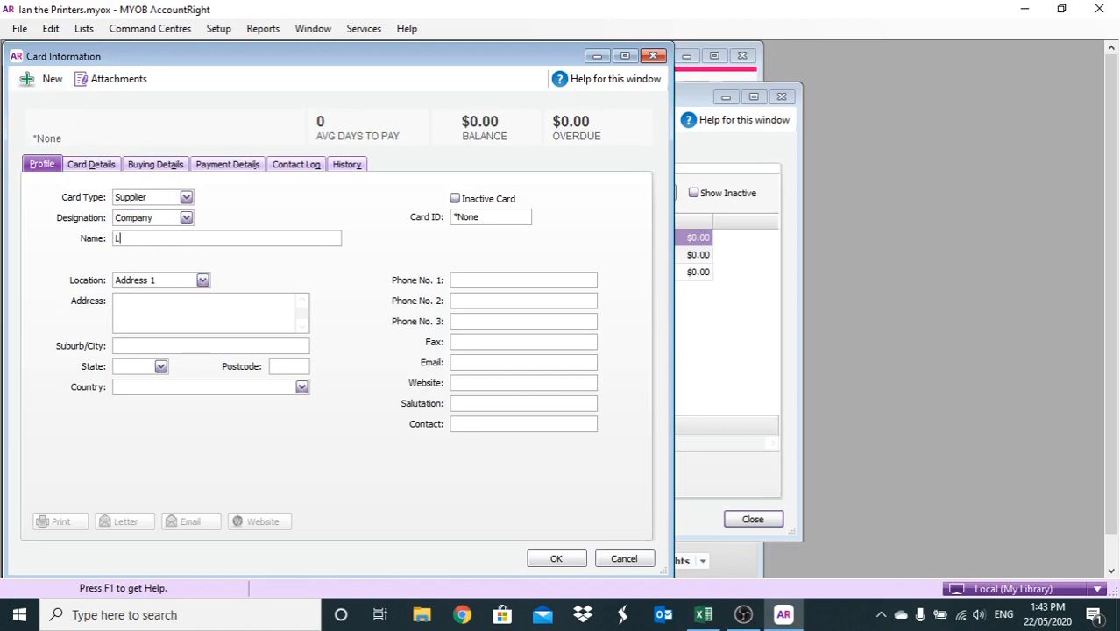
text(j Hooker)
click(555, 559)
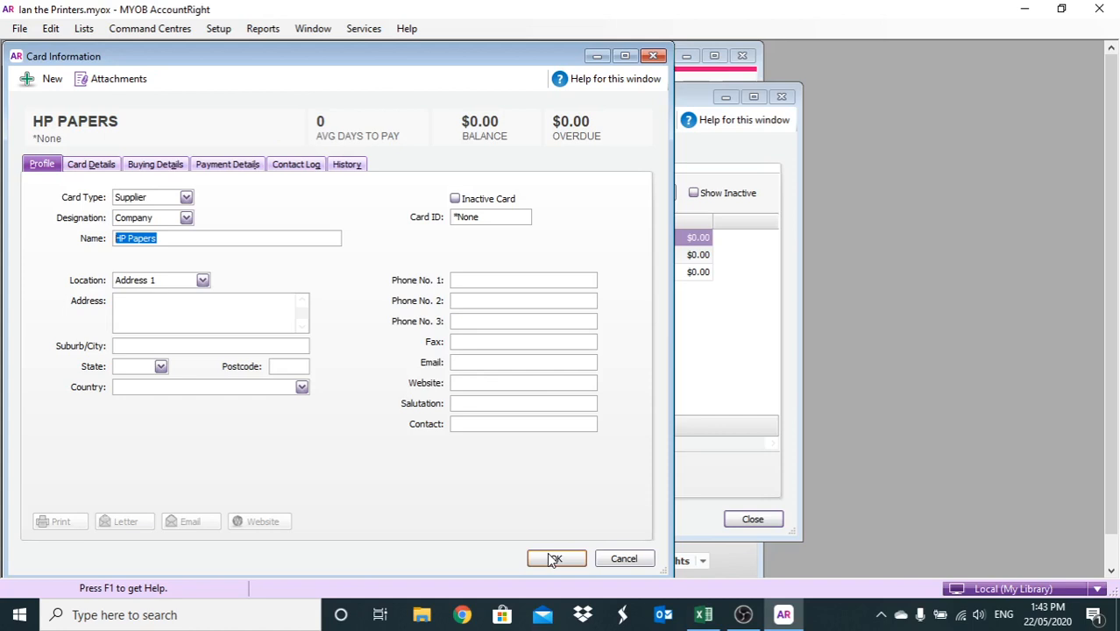
click(553, 560)
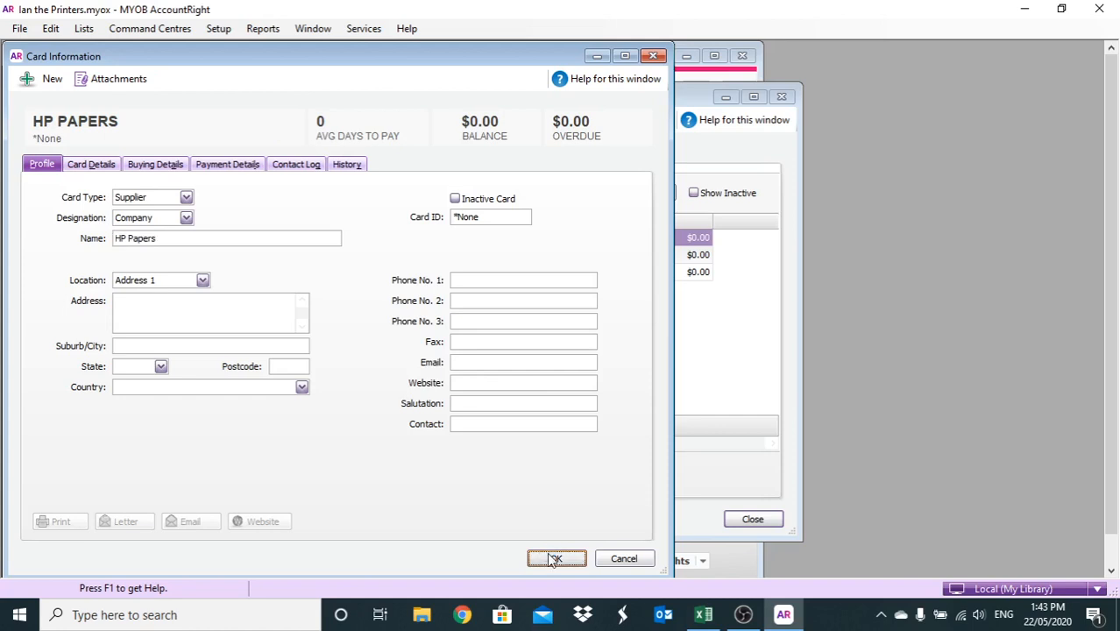
click(553, 560)
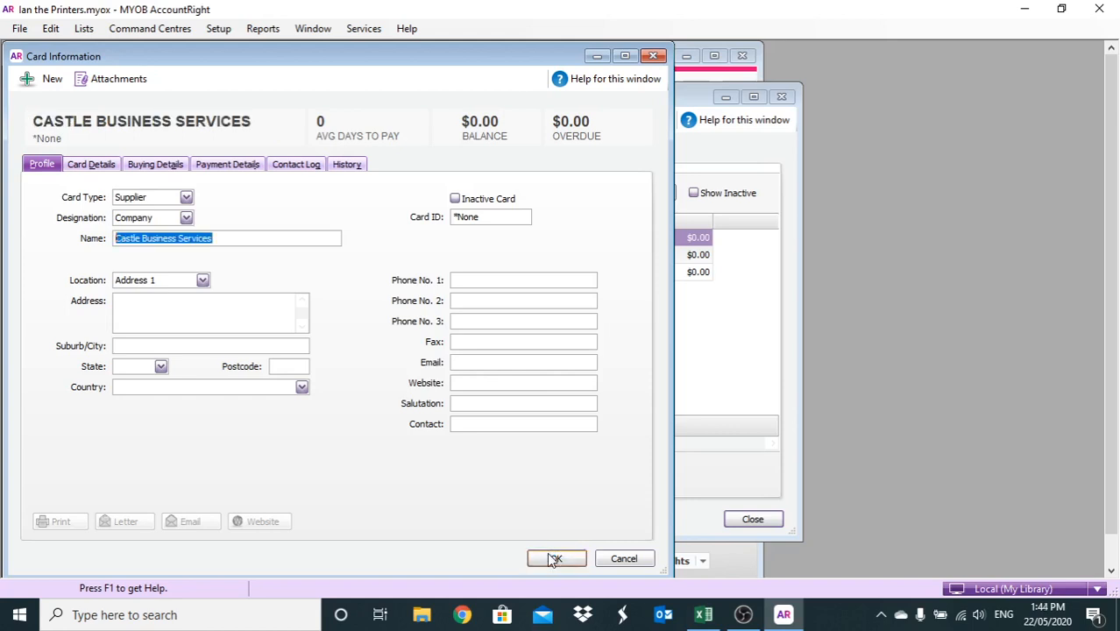
click(544, 559)
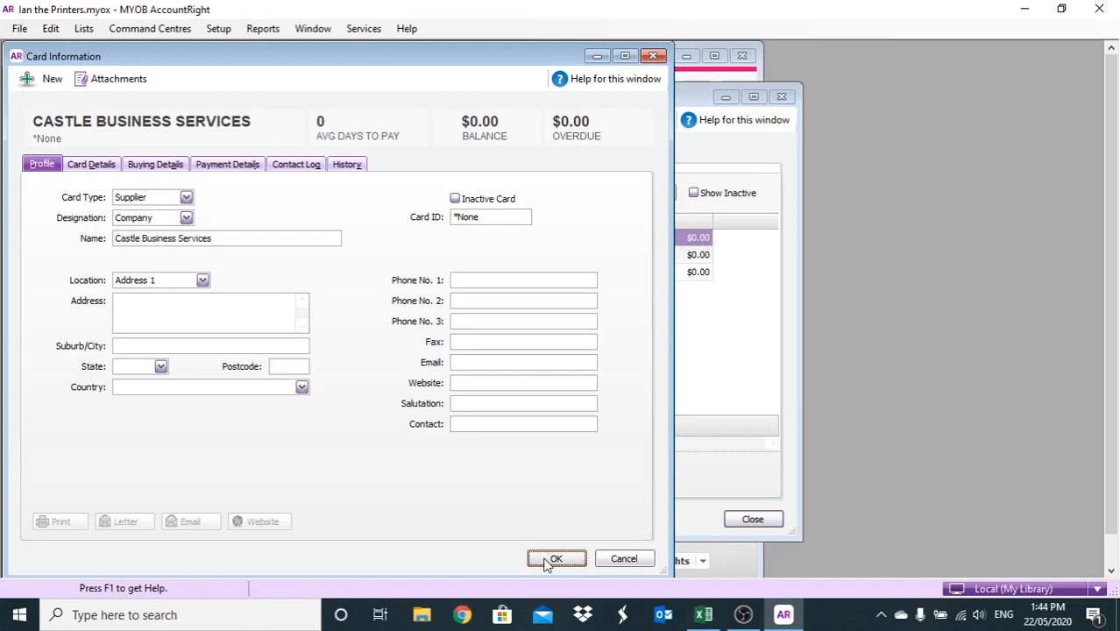
click(544, 560)
click(544, 561)
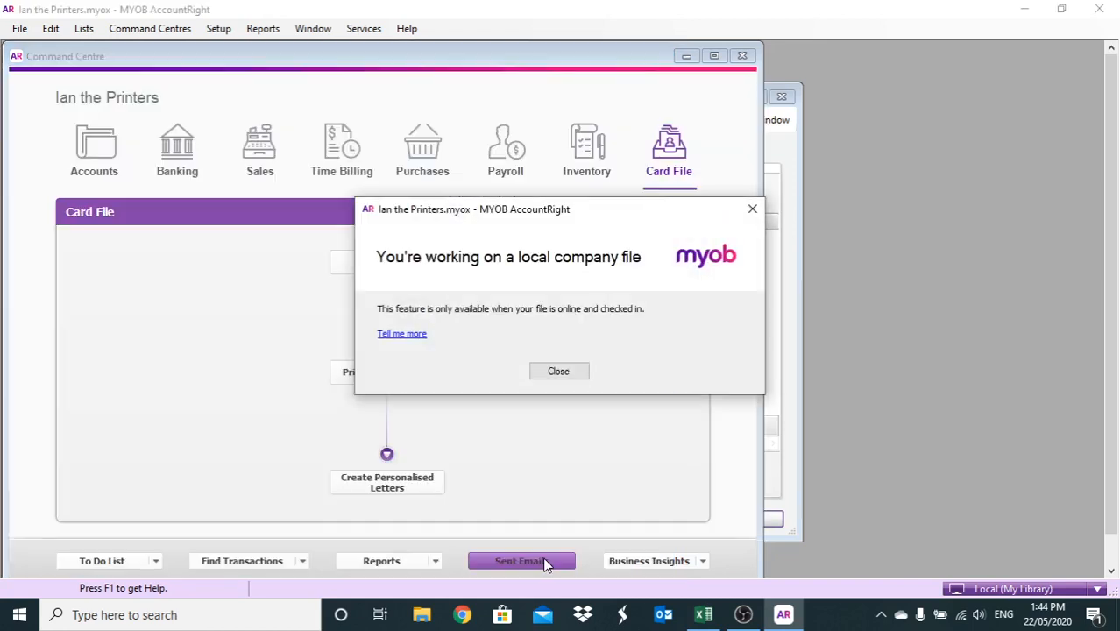
Dismiss the local-file notice and scroll the Cards List through all 12 supplier cards
click(560, 371)
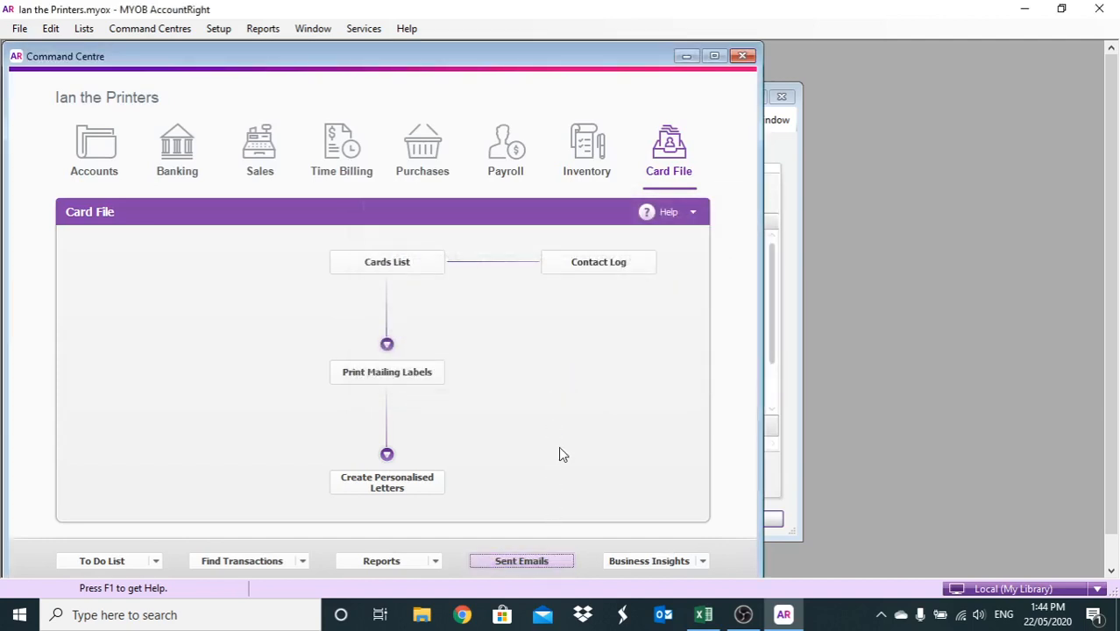
click(438, 270)
scroll(191, 289, down, 1)
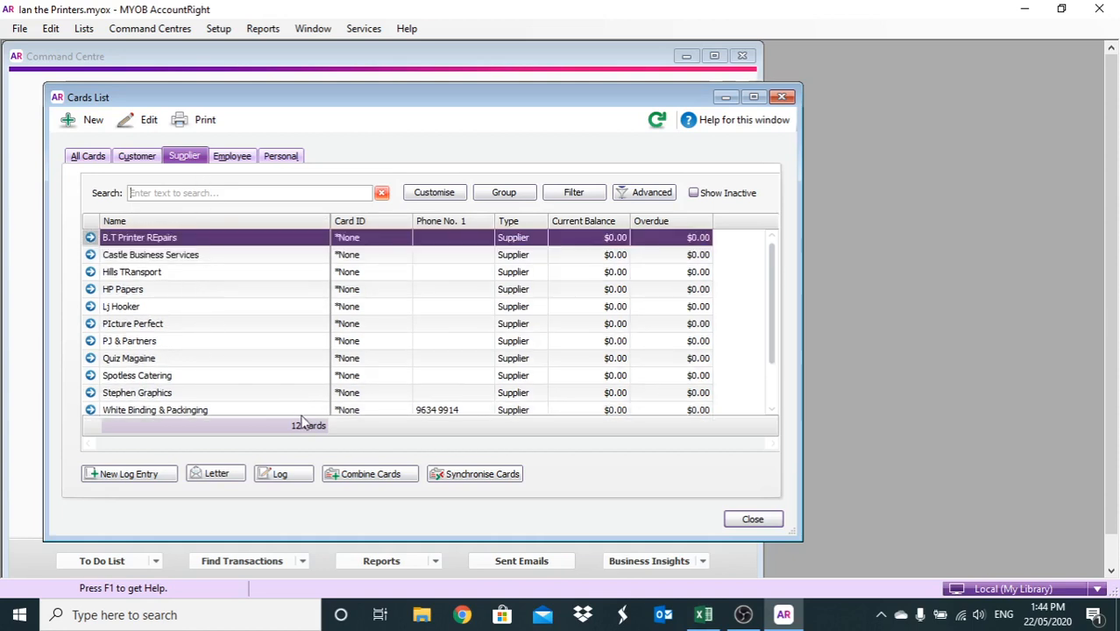
scroll(309, 411, down, 1)
Open Setup > Balances > Supplier Balances, showing -$17,026.10 out of balance
click(224, 34)
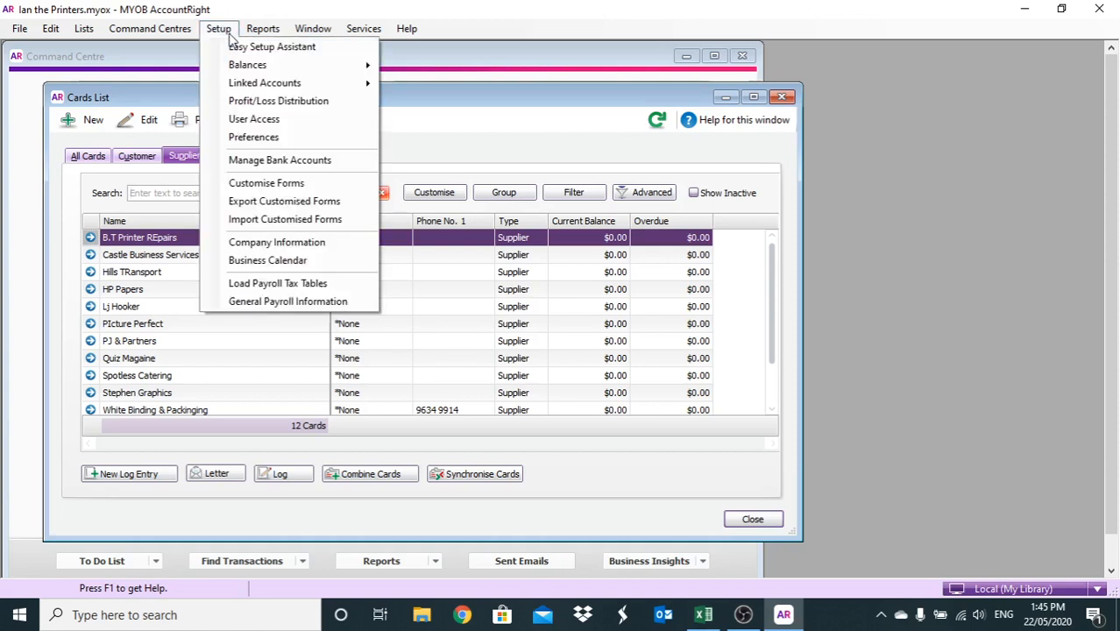
mouse_move(261, 67)
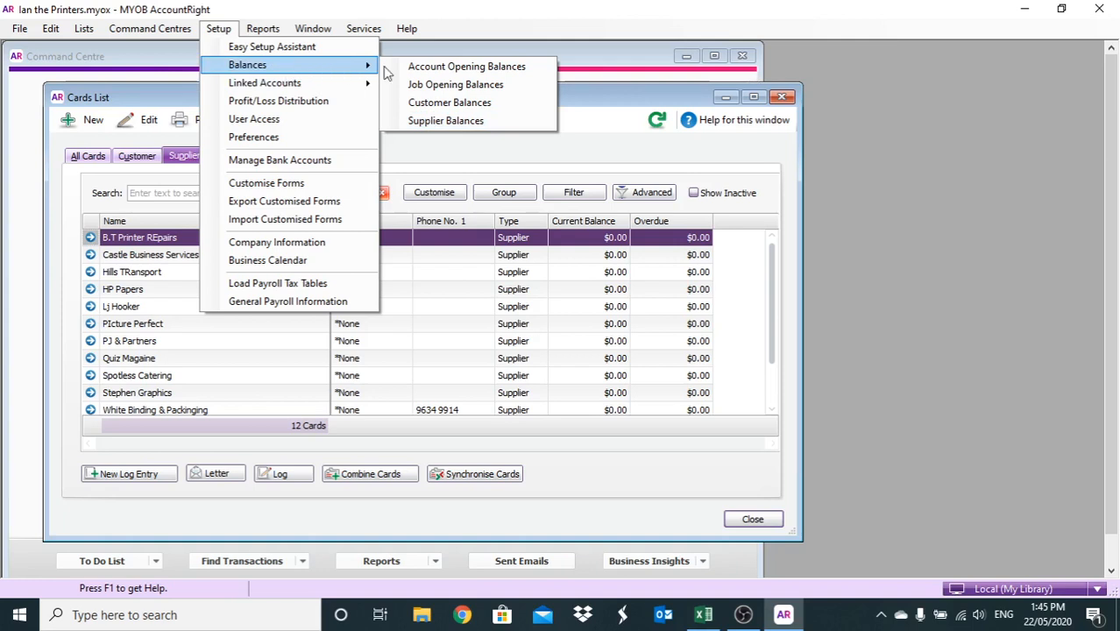
click(442, 149)
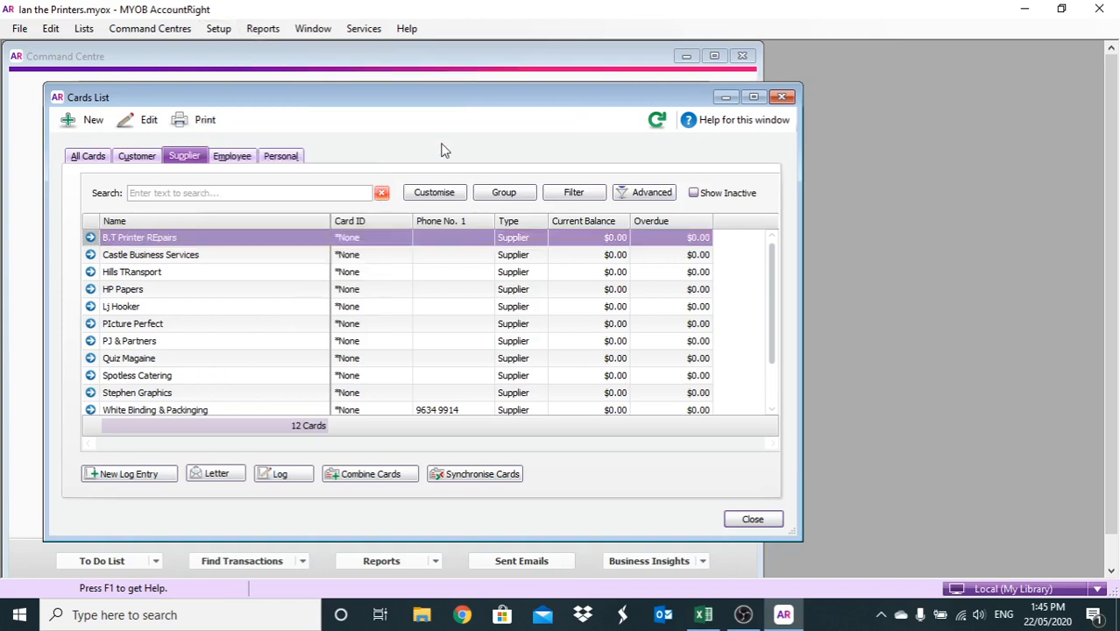
click(221, 29)
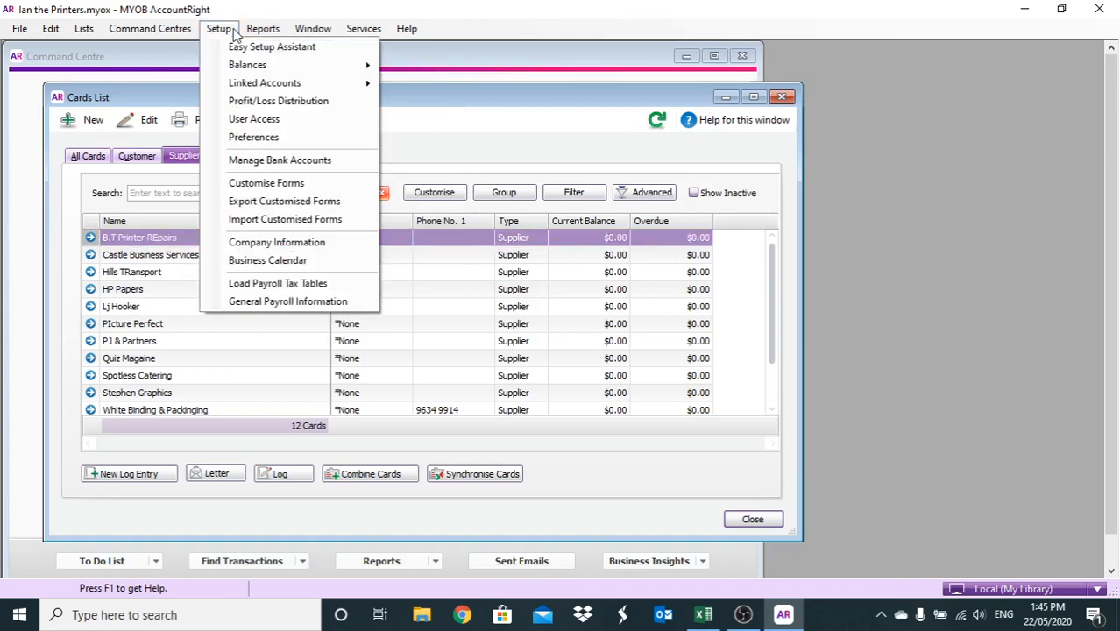
mouse_move(282, 65)
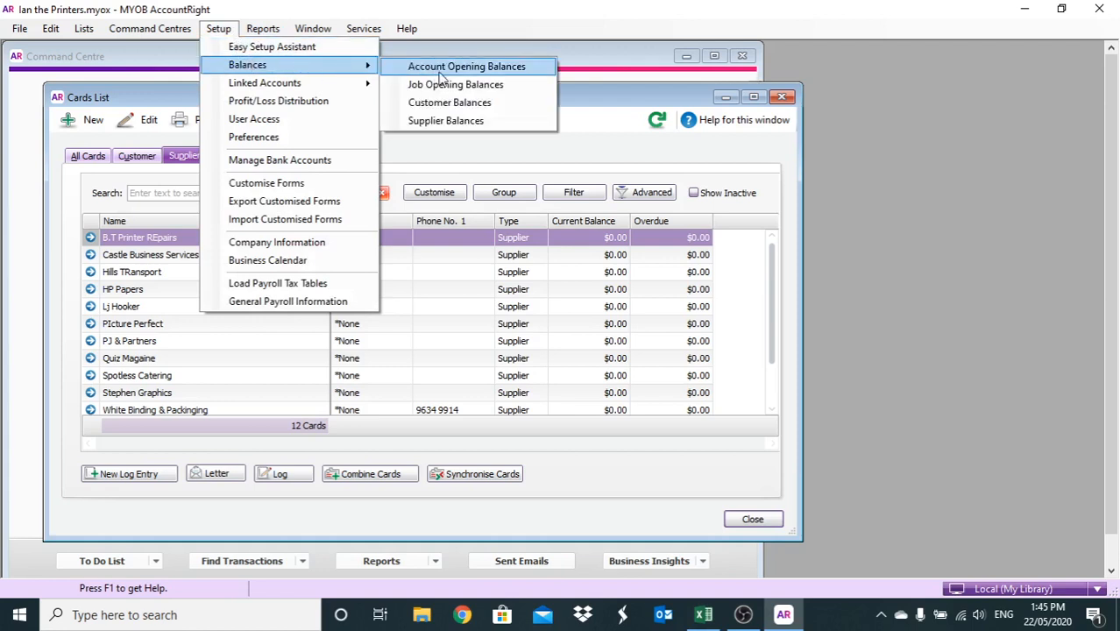
click(447, 121)
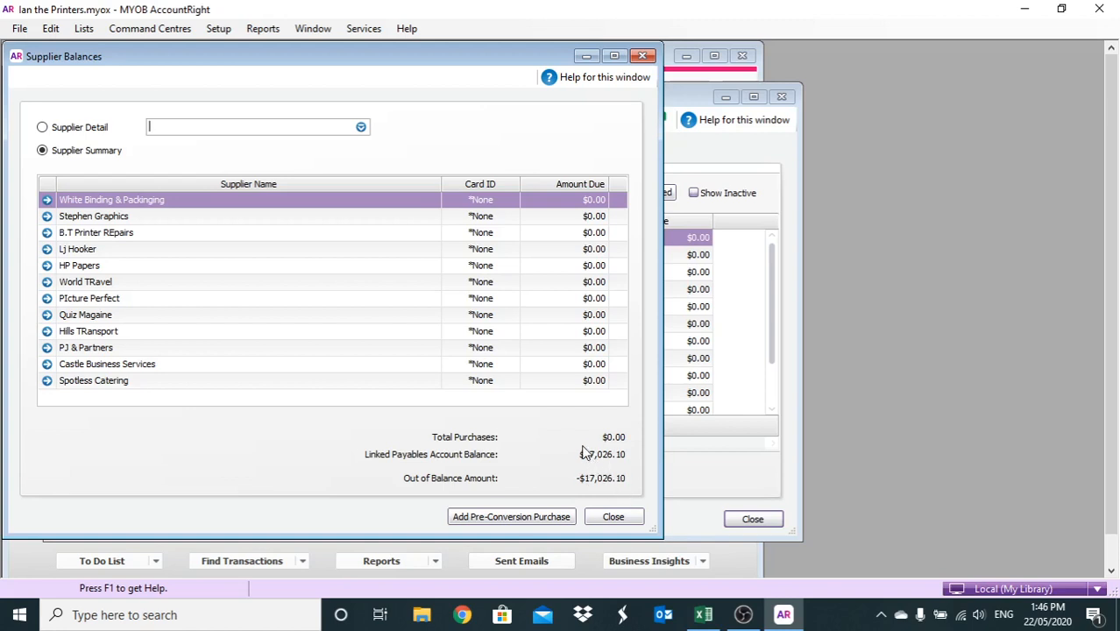
Start a pre-conversion purchase for HP Papers dated 22/03/2020 with the supplier invoice number
mouse_move(445, 463)
click(517, 516)
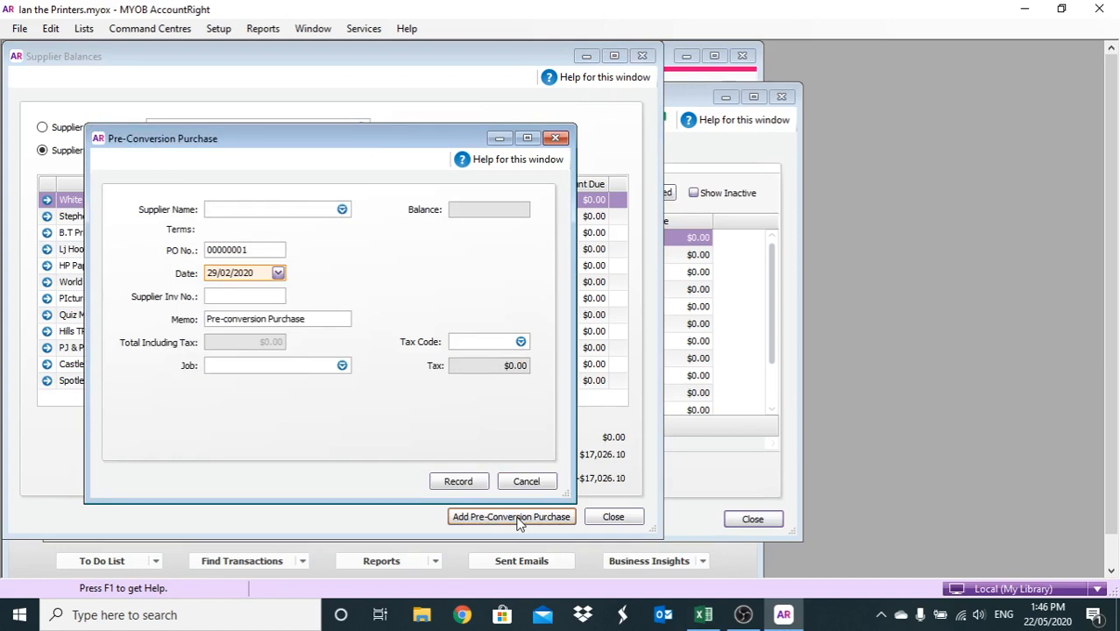
text(hP)
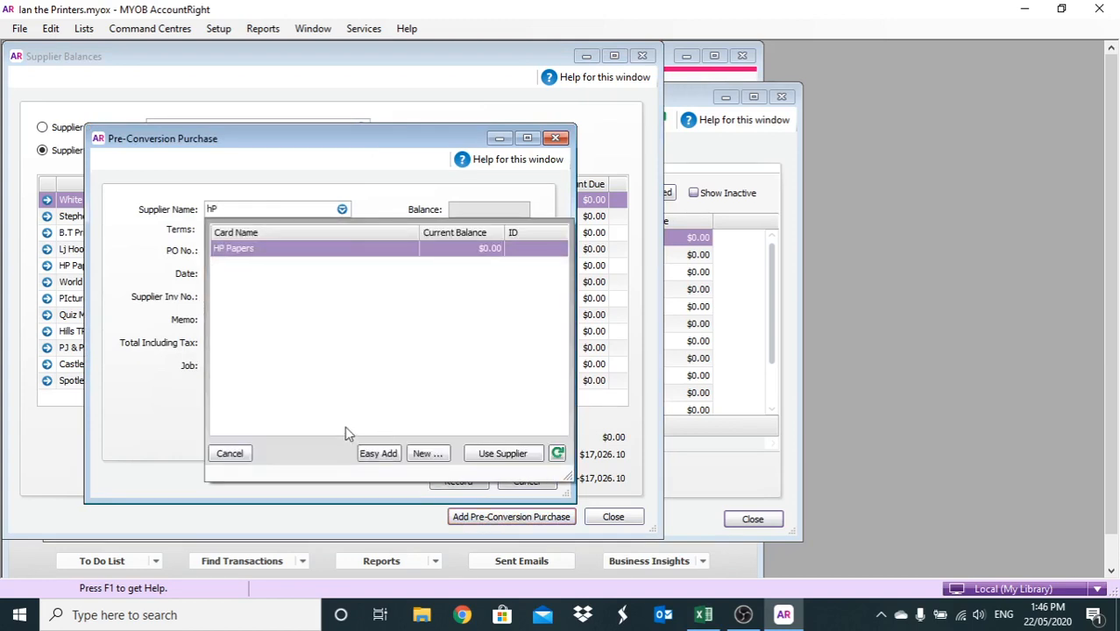
double_click(333, 251)
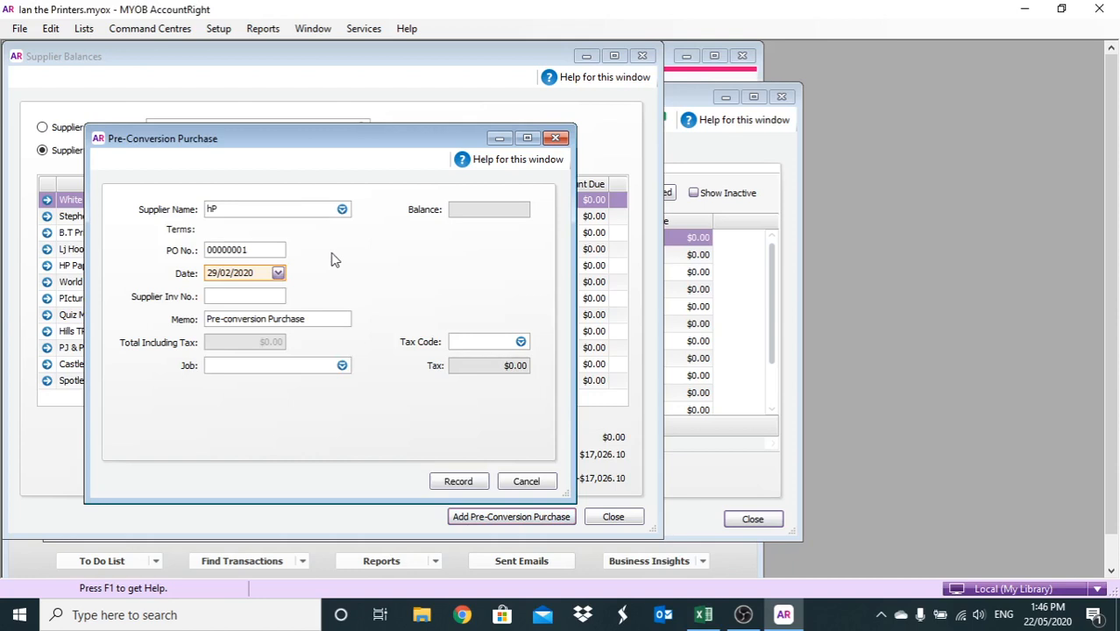
click(256, 272)
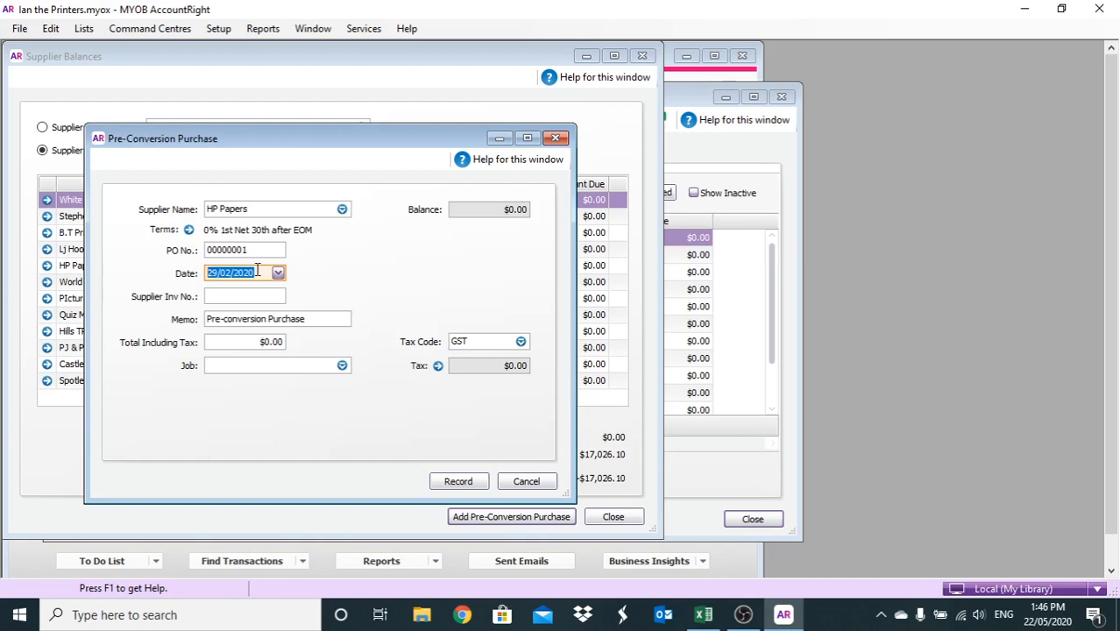
text(22)
click(251, 295)
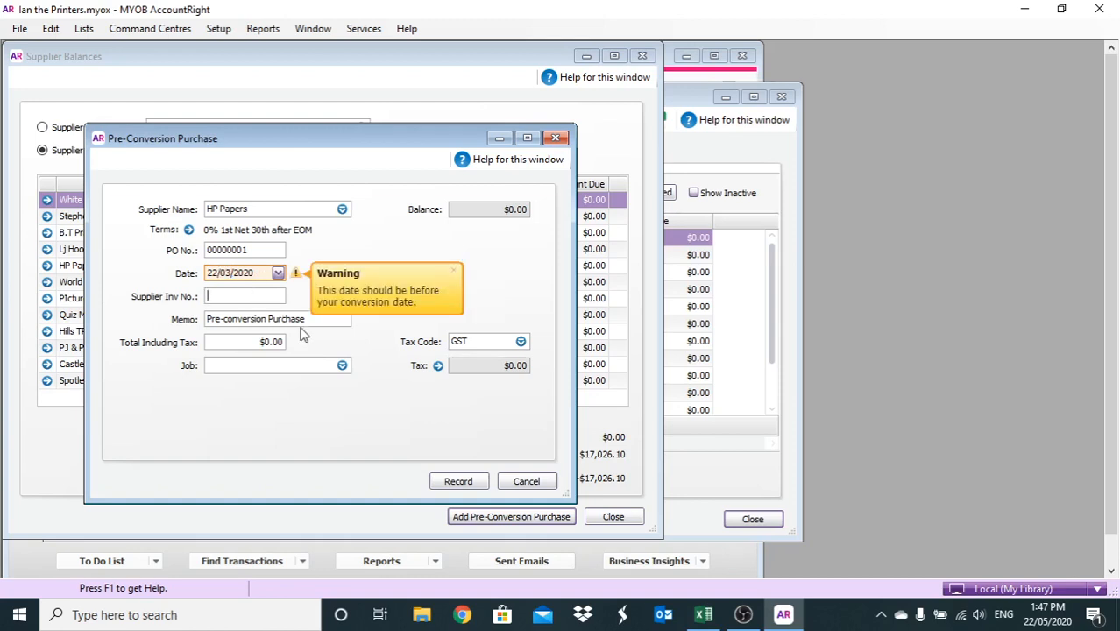
text(0001)
Enter a $24,480.50 total and record the HP Papers purchase
click(247, 342)
text(24,480)
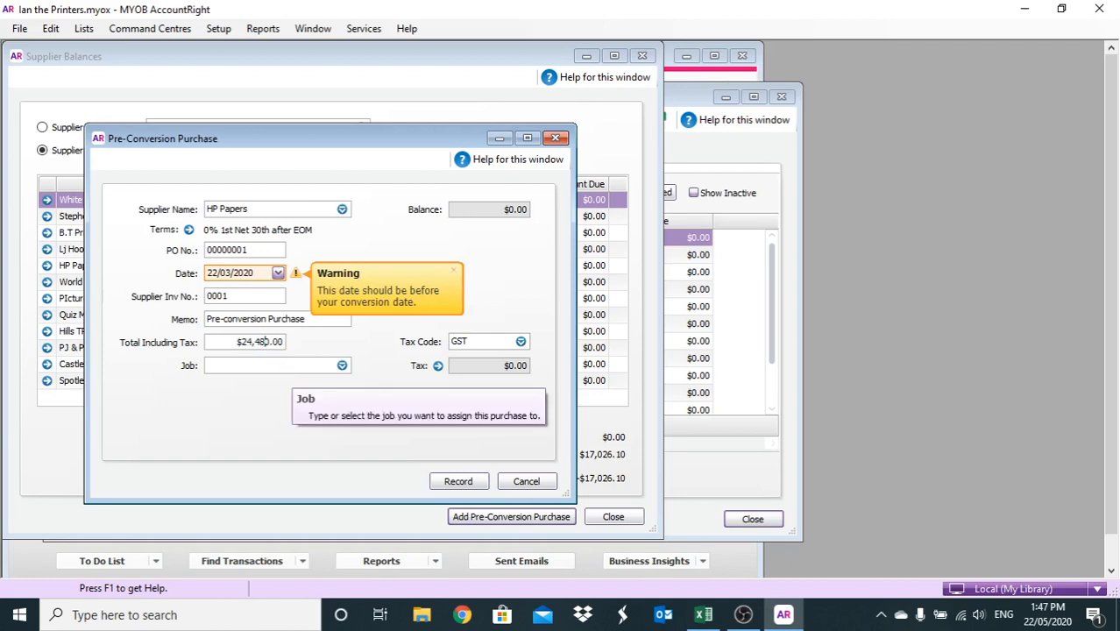
text(.5)
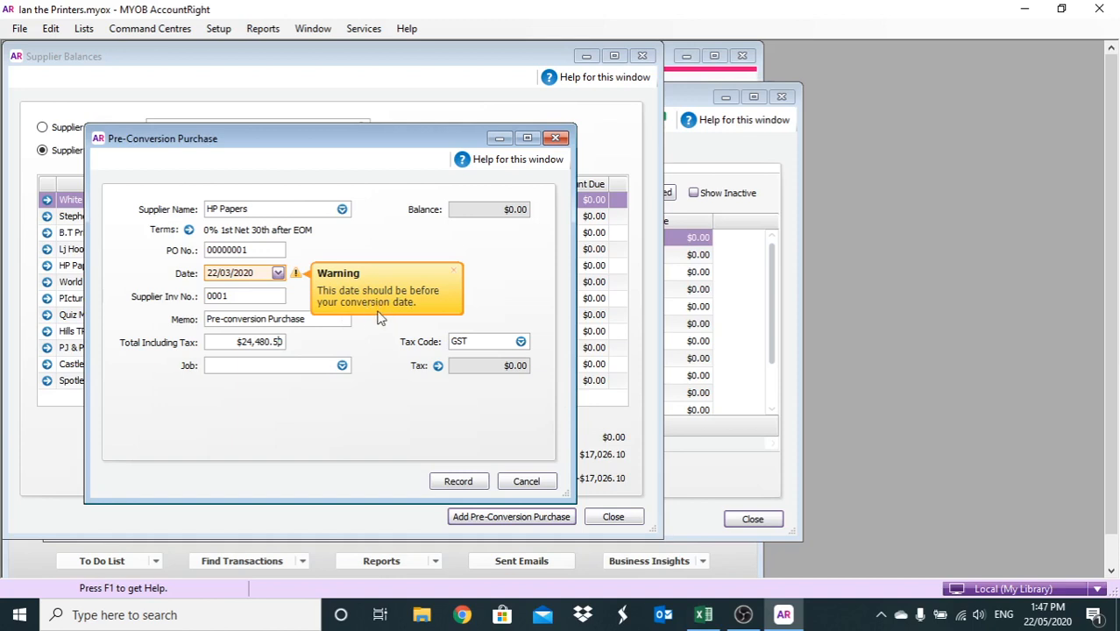
click(445, 474)
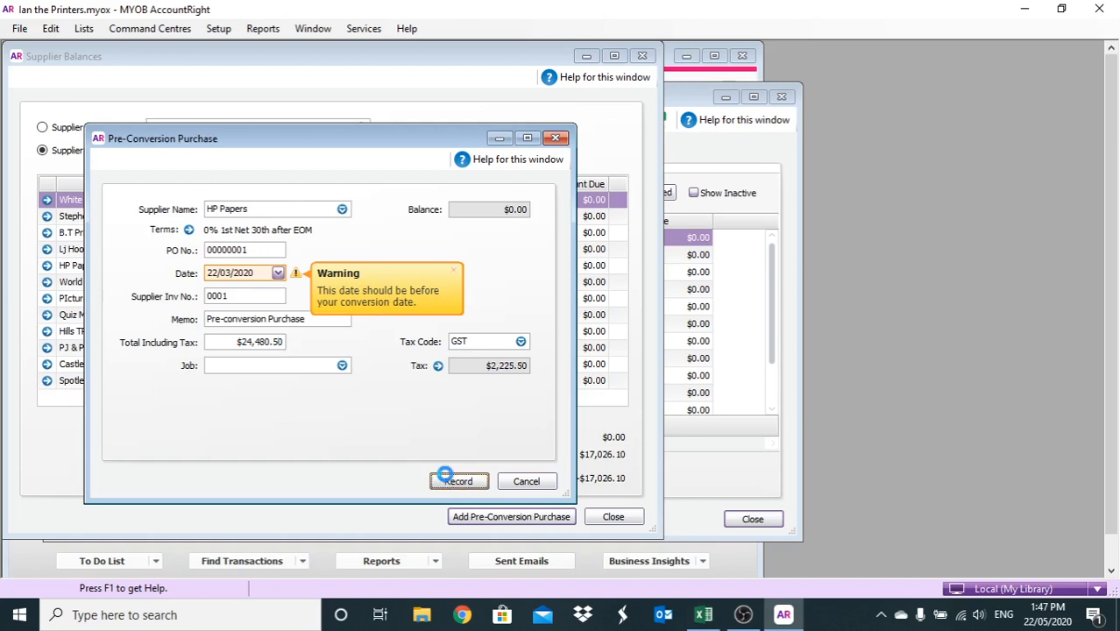
click(447, 481)
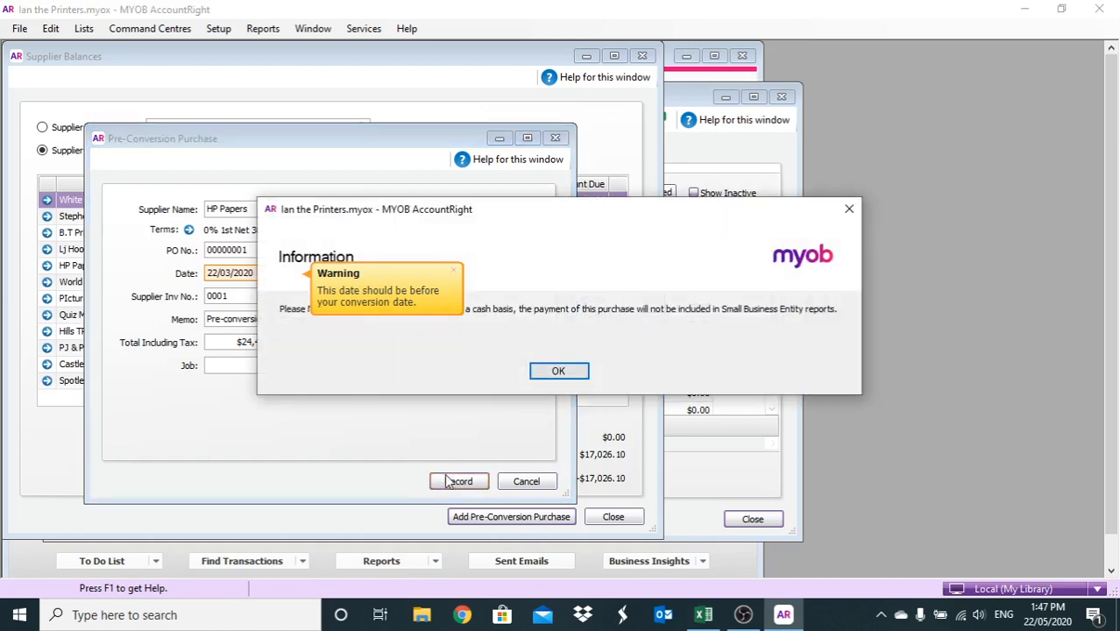
click(543, 372)
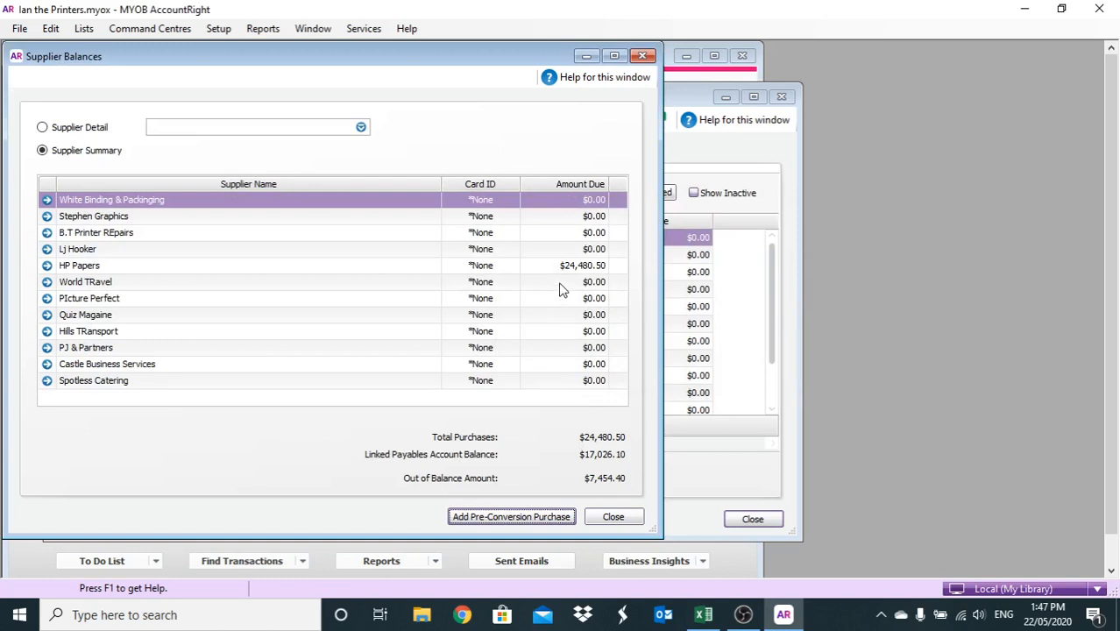
Correct the HP Papers purchase total from $24,480.50 to $2,448.50 and save it
click(50, 267)
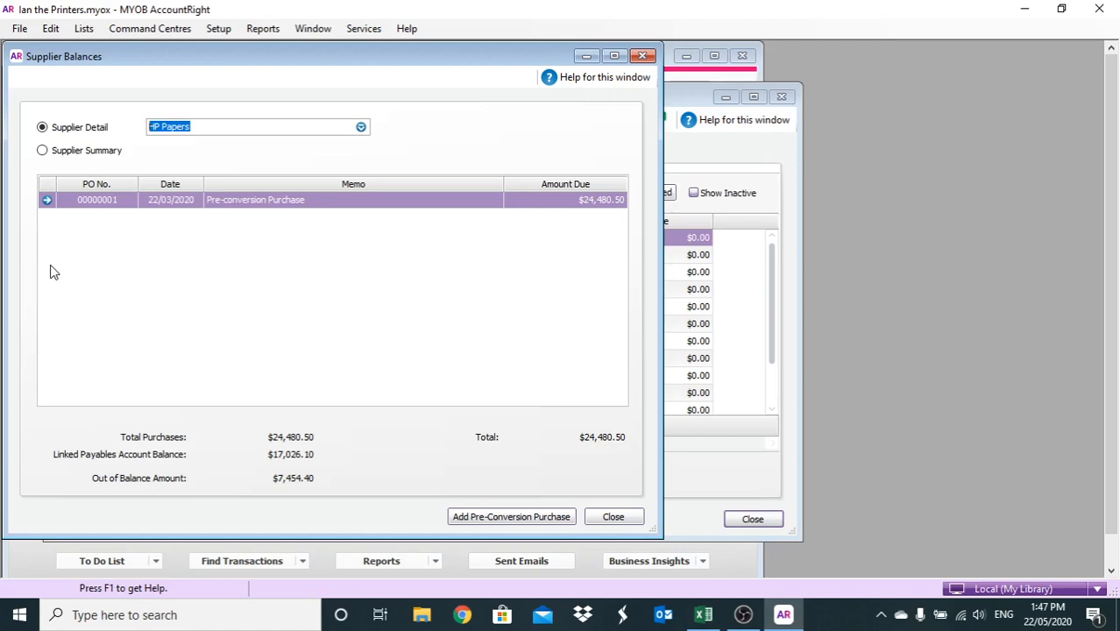
click(45, 201)
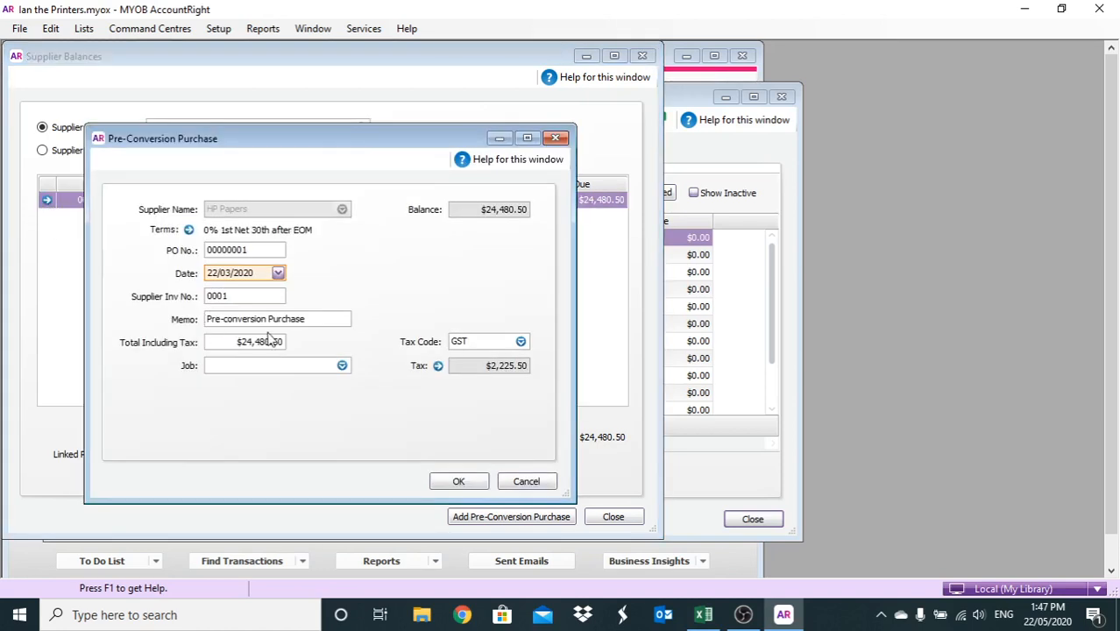
click(270, 341)
key(BackSpace)
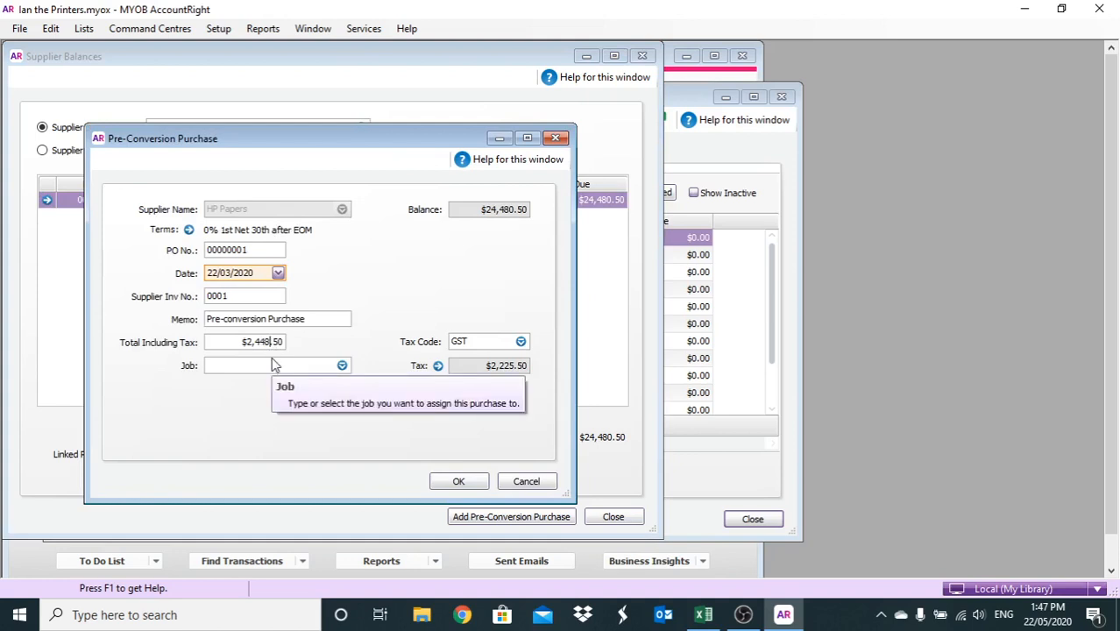
key(Tab)
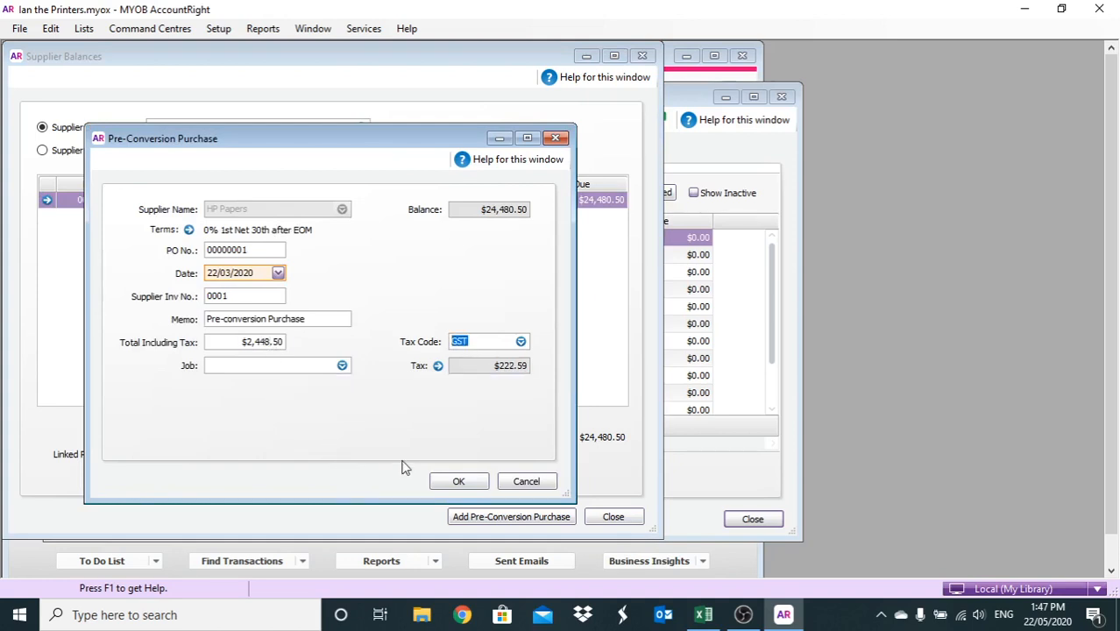
click(450, 483)
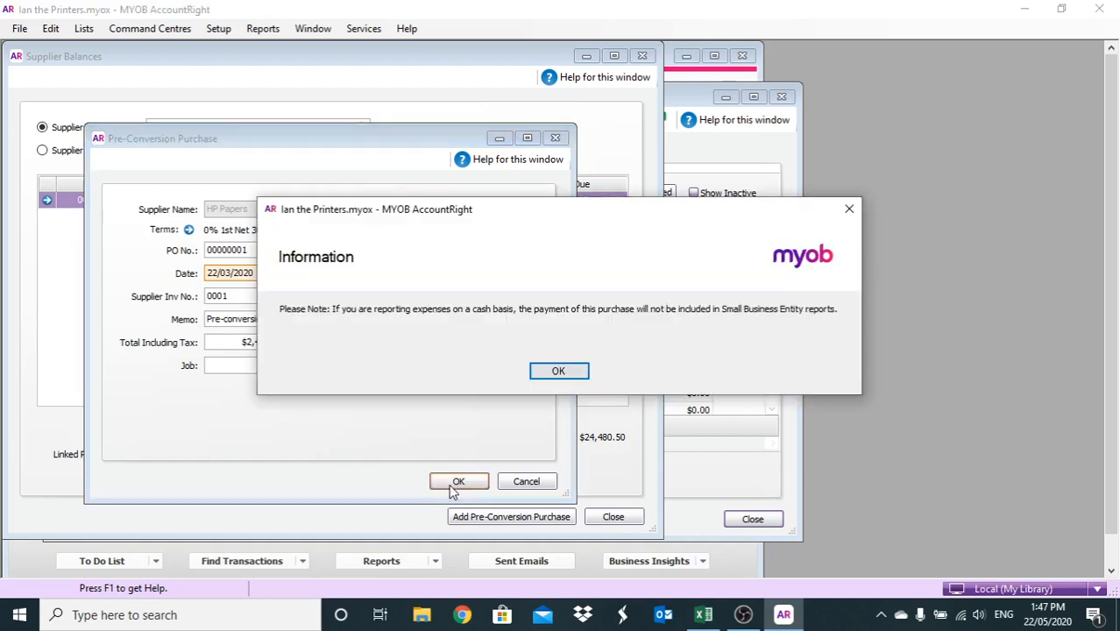
click(545, 372)
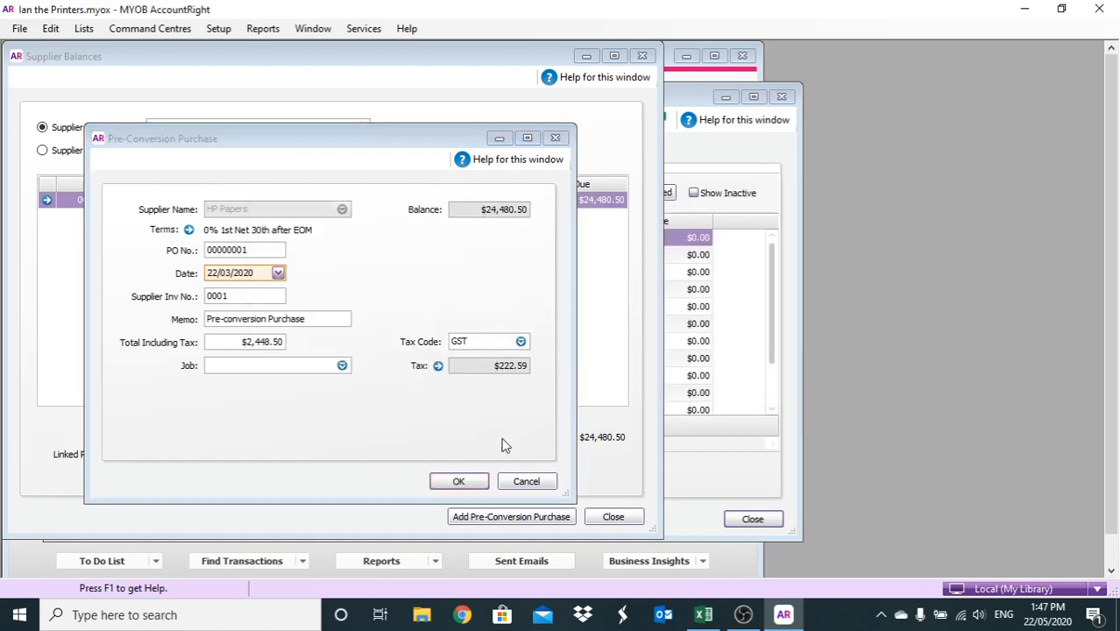
Return to the Supplier Summary and start another pre-conversion purchase
click(458, 481)
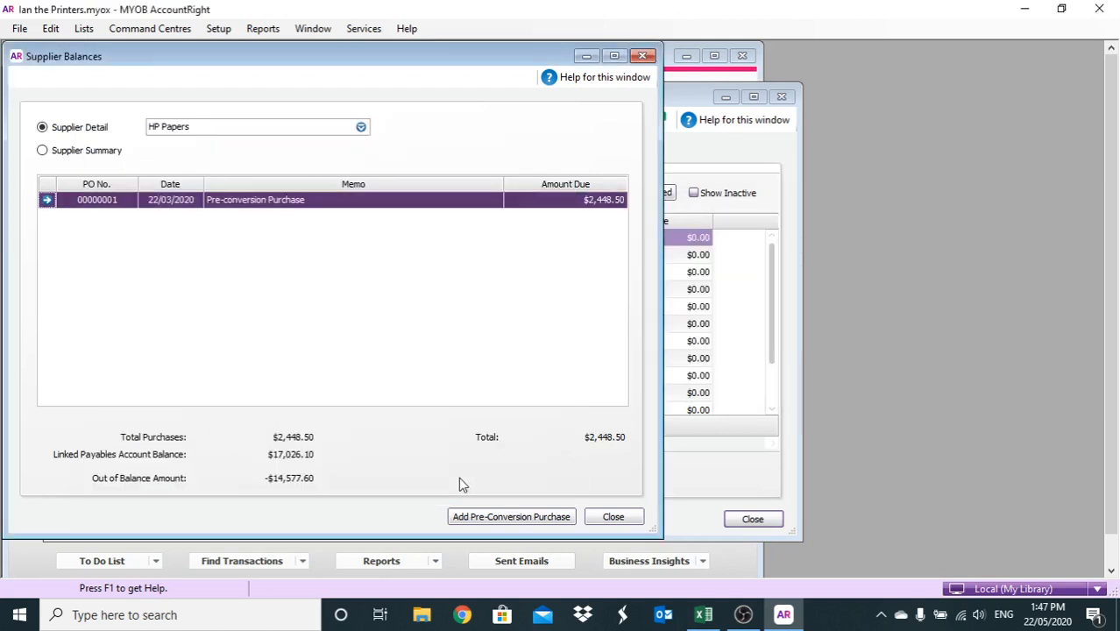
click(43, 151)
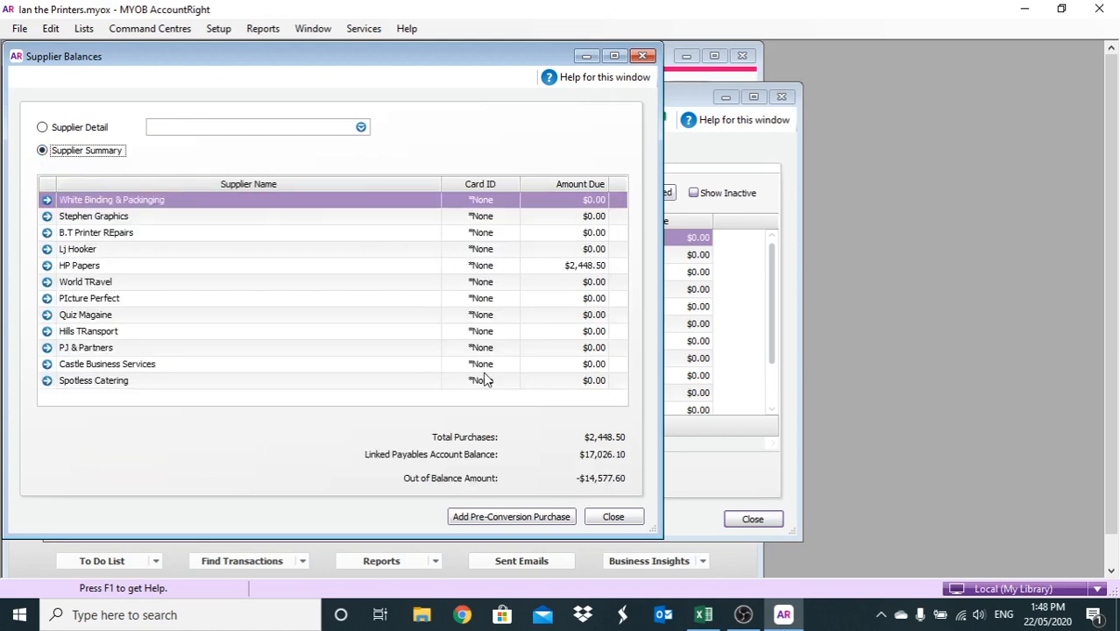
click(488, 516)
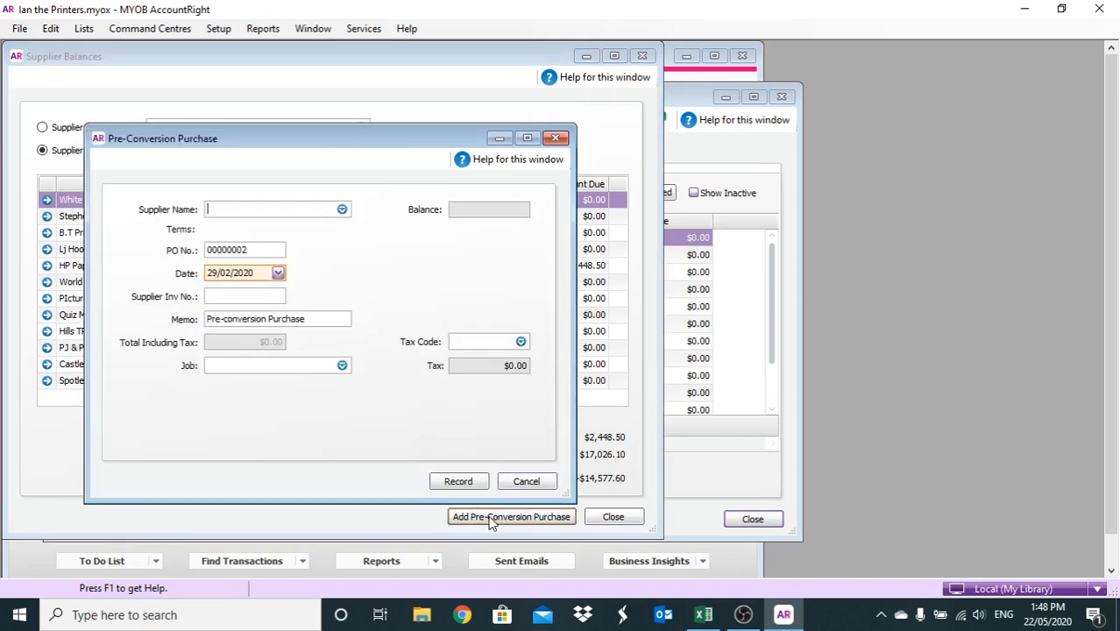
Record a second HP Papers purchase dated 22/03/2020, invoice 0011, total $1,899.00, then begin another
text(Hp)
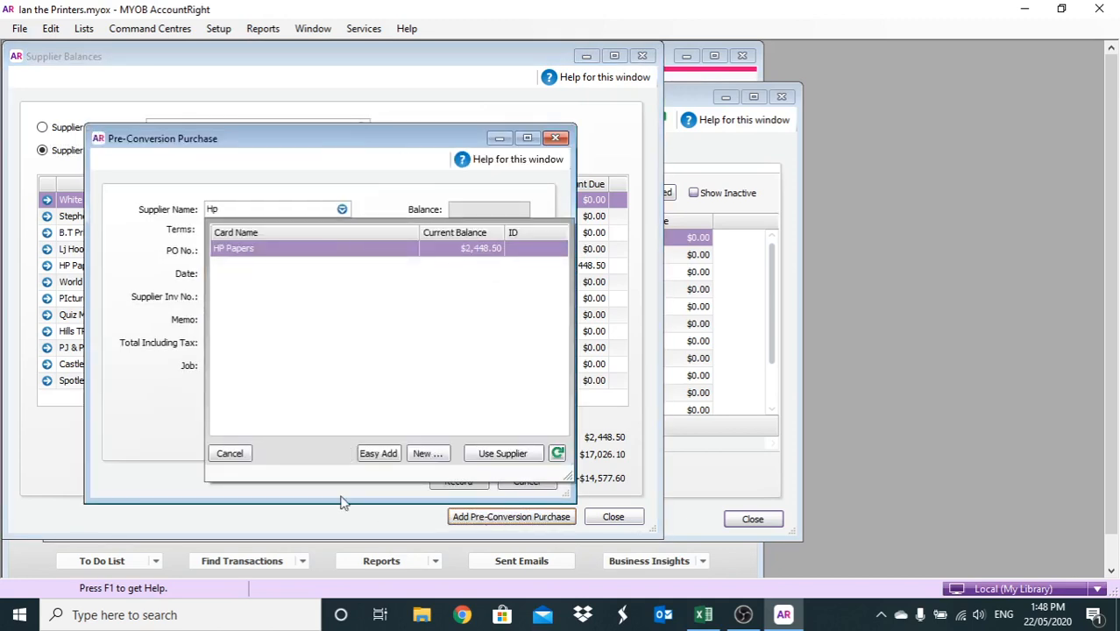
double_click(280, 249)
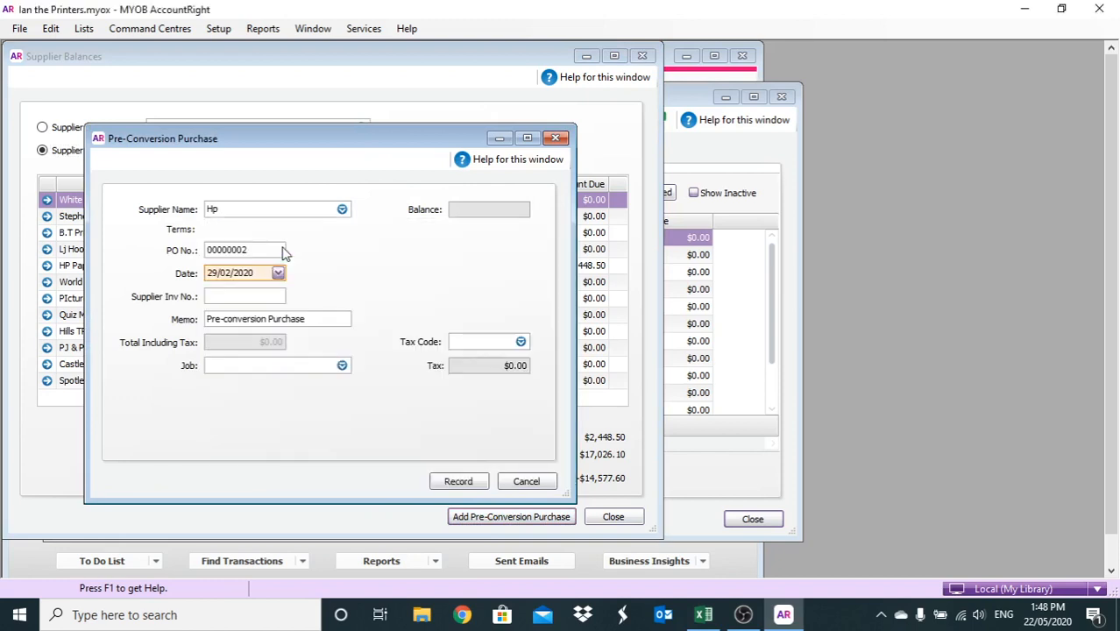
click(258, 271)
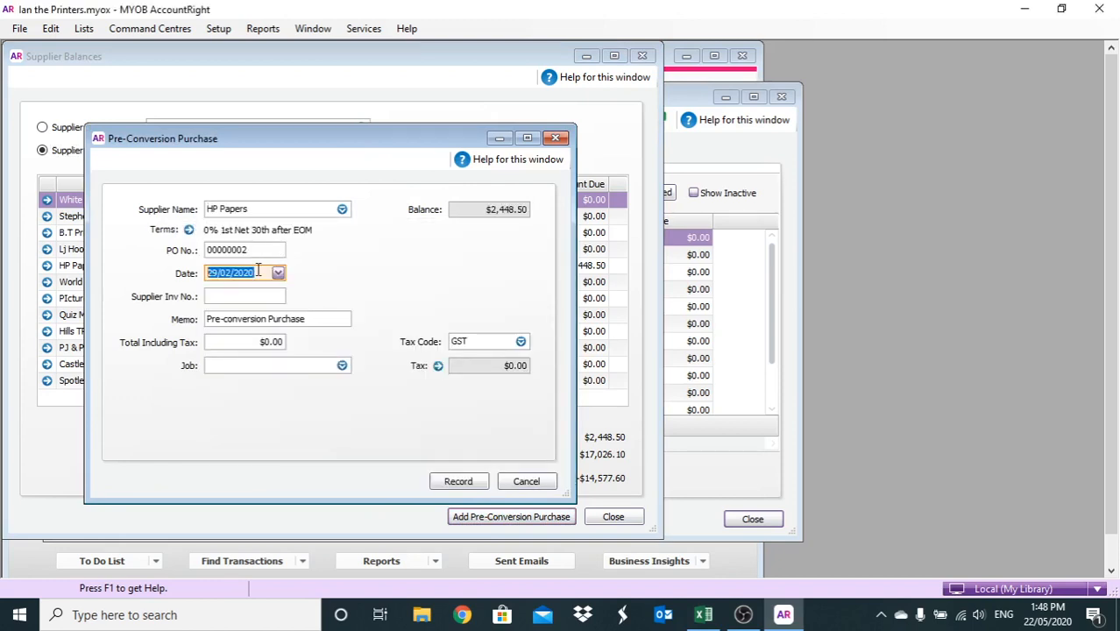
text(22)
click(252, 294)
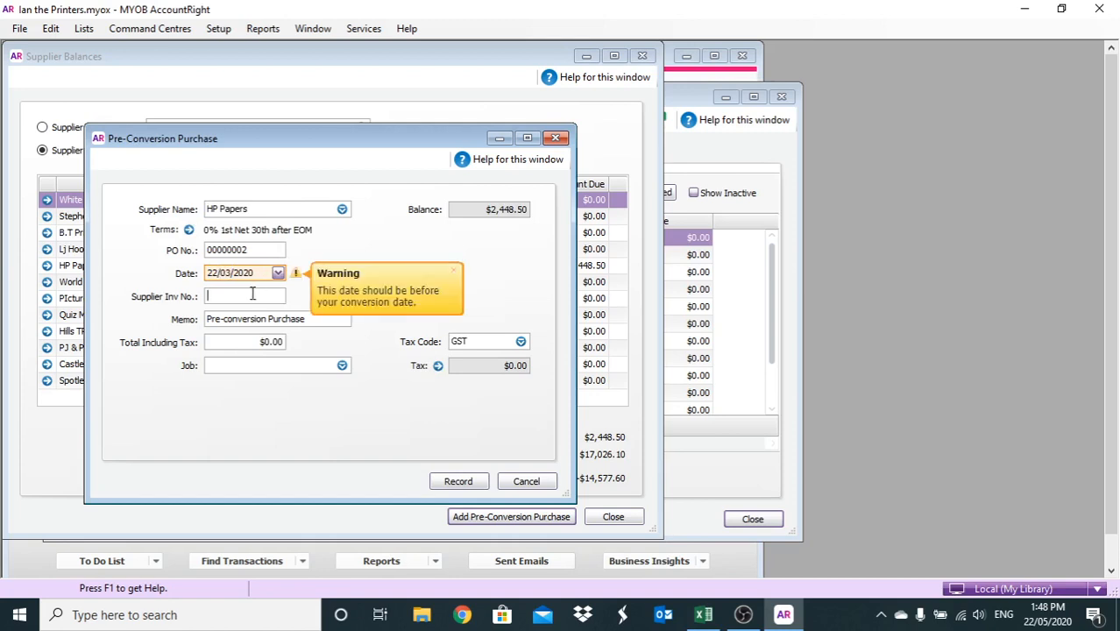
text(0011)
click(267, 341)
text(1899)
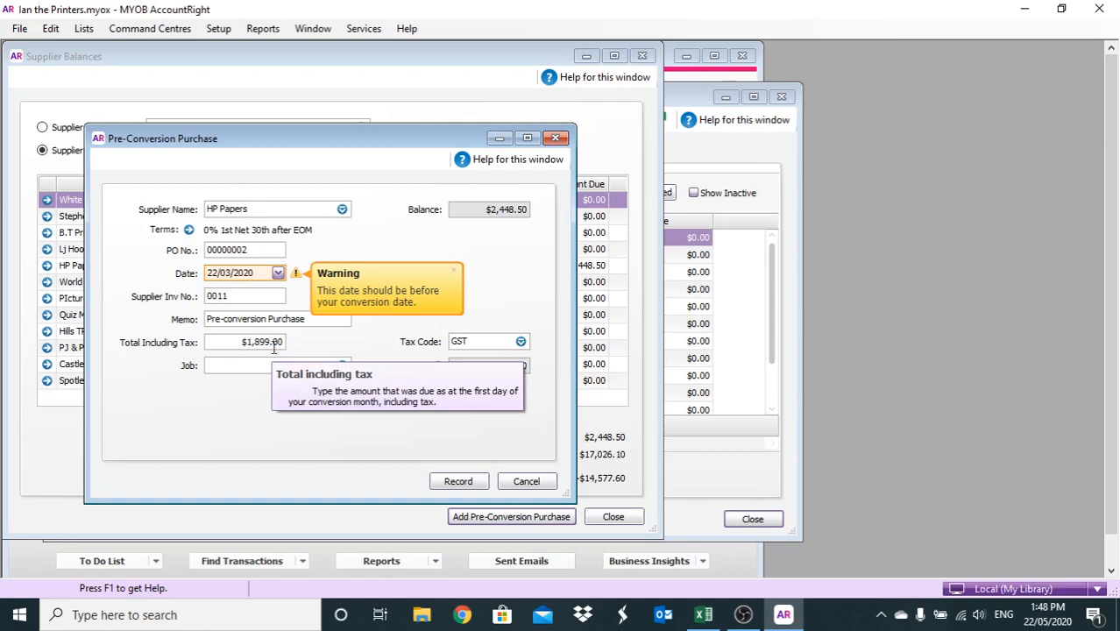
click(450, 479)
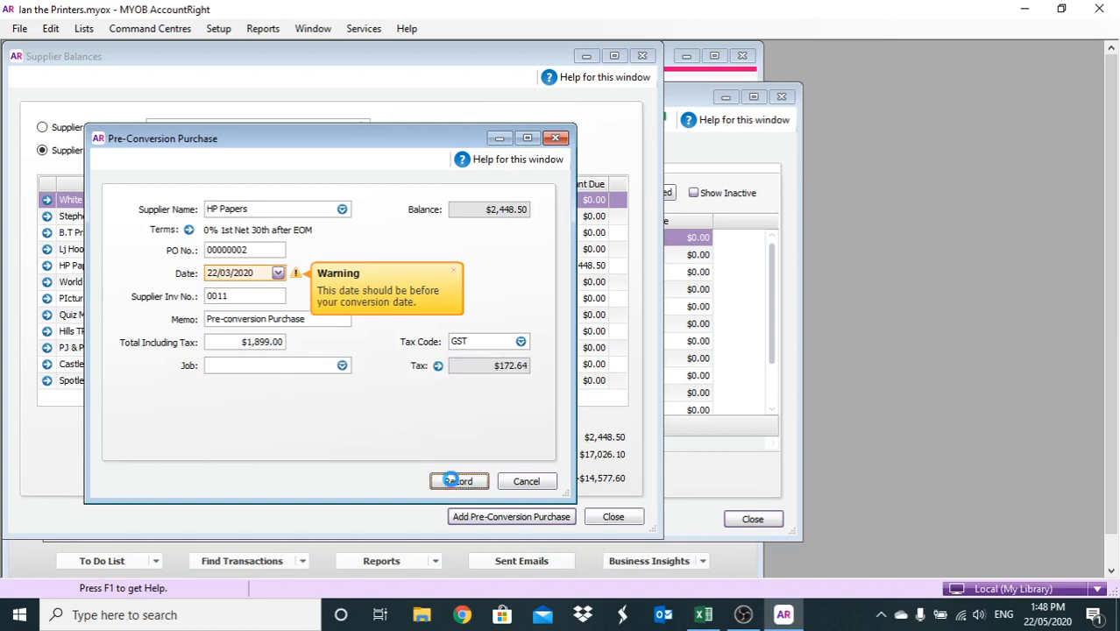
click(558, 375)
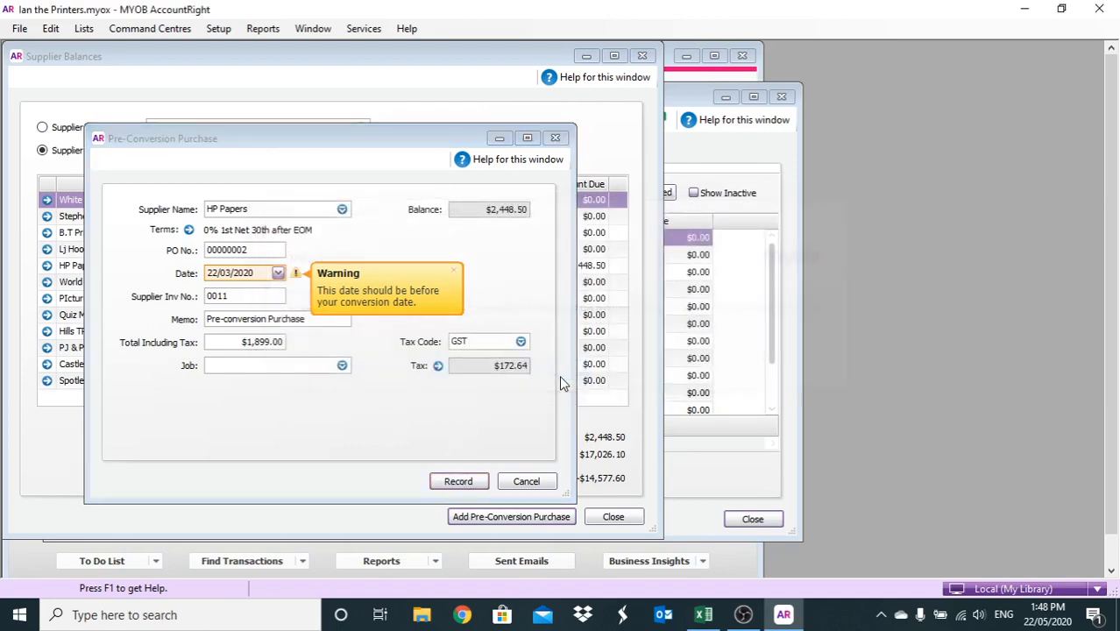
click(487, 515)
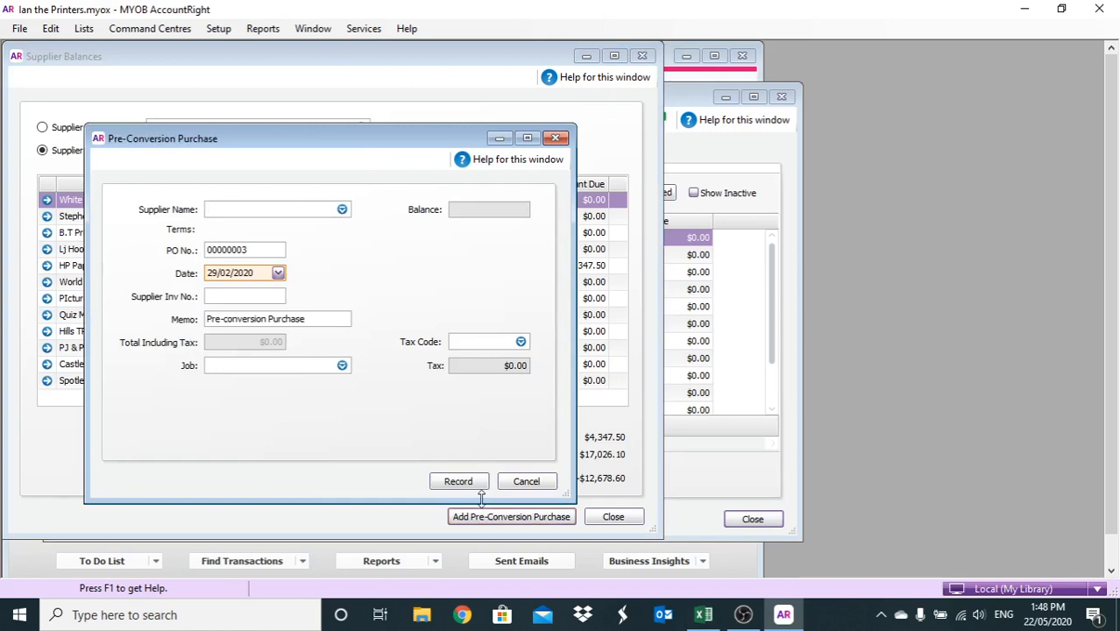
Record a PIcture Perfect purchase dated 22/03/2020, invoice 0002, total $3,228.60
text(pict)
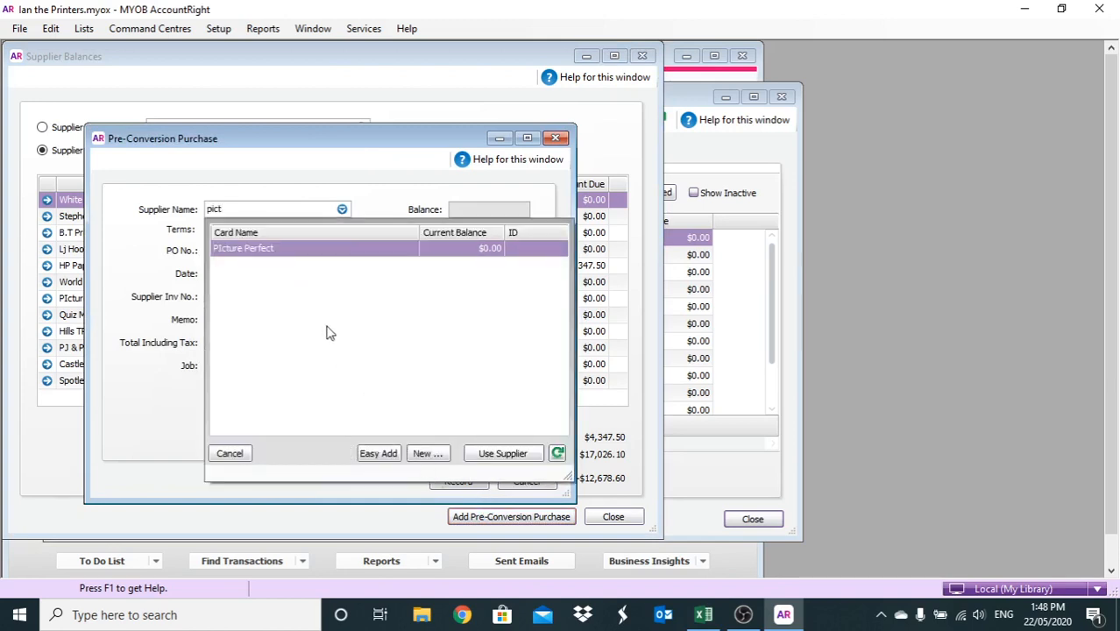
double_click(301, 251)
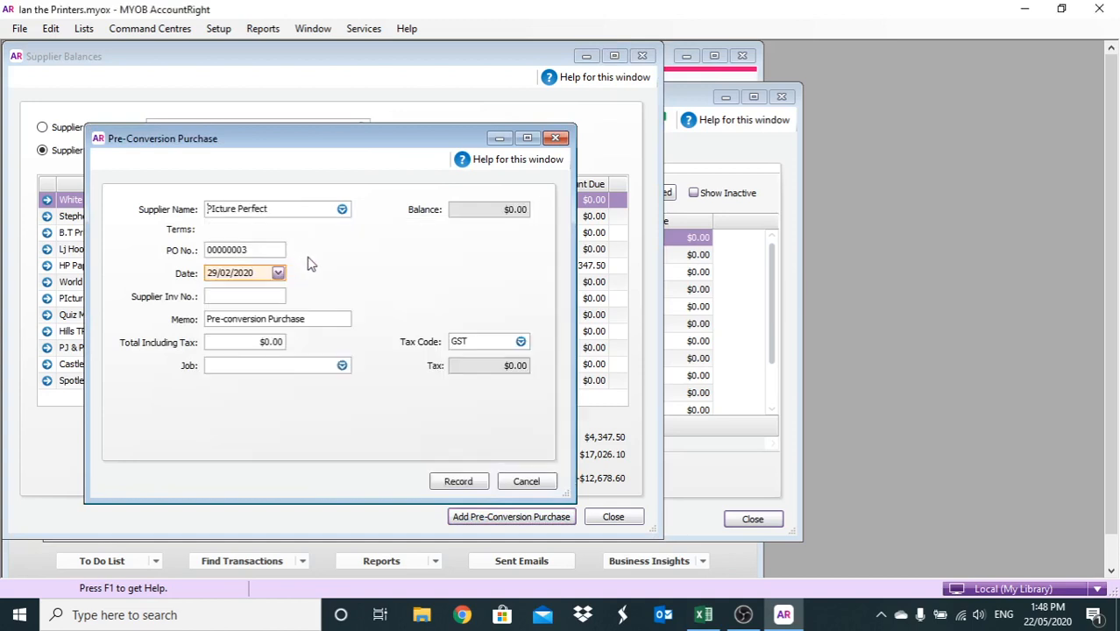
click(261, 269)
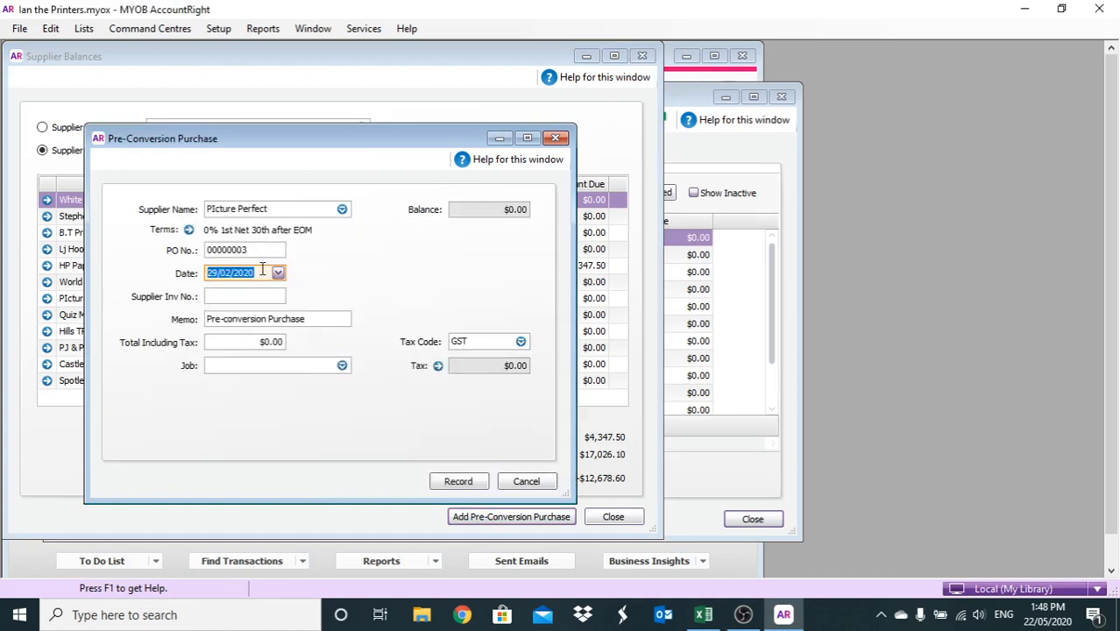
text(22/03)
click(245, 297)
text(0002)
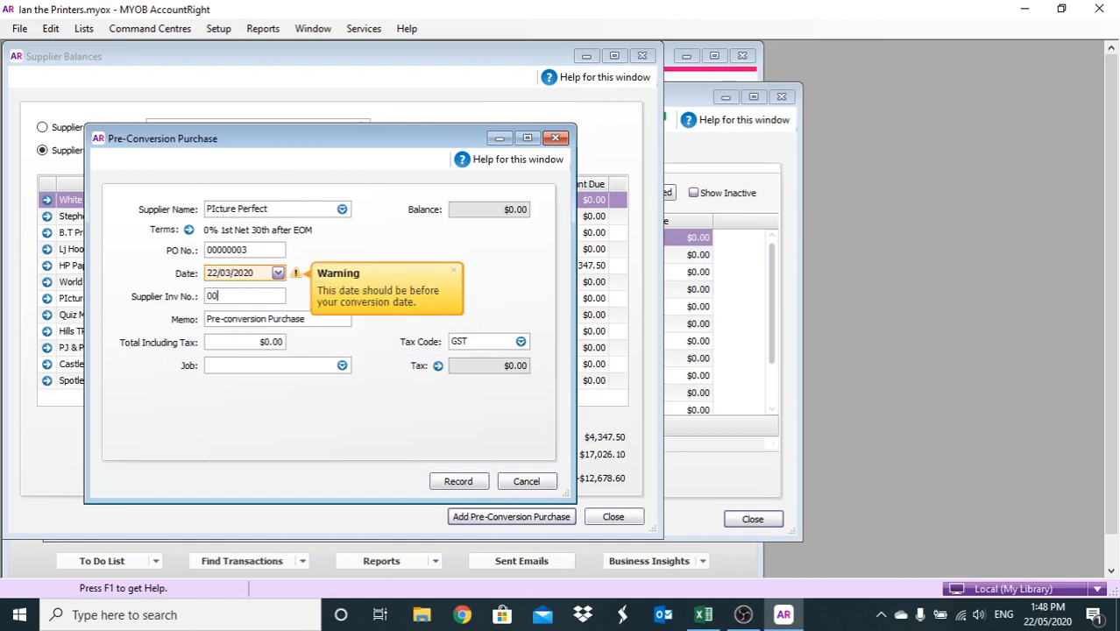
click(235, 341)
text(3,228.60)
click(459, 483)
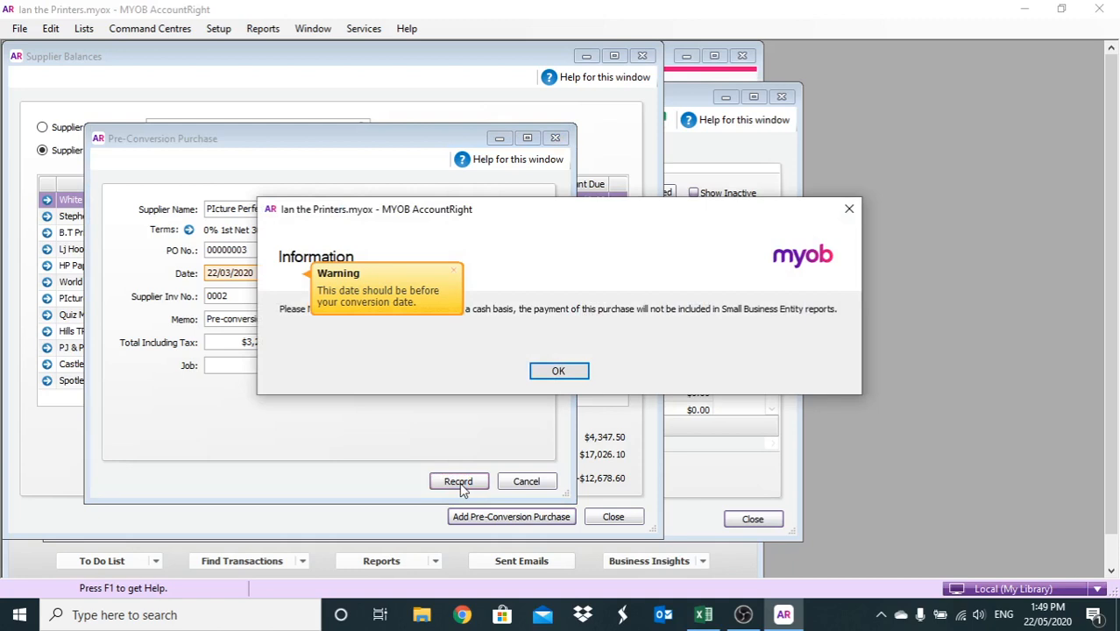
click(540, 373)
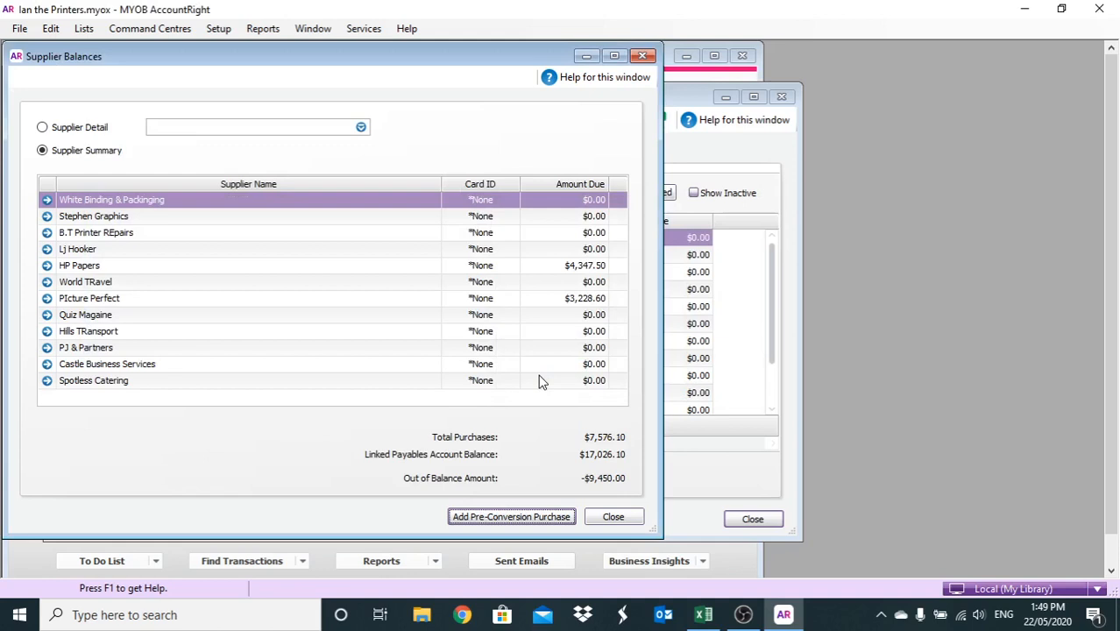
Start a Spotless Catering pre-conversion purchase dated 22/03/2020 with invoice 0003
click(508, 517)
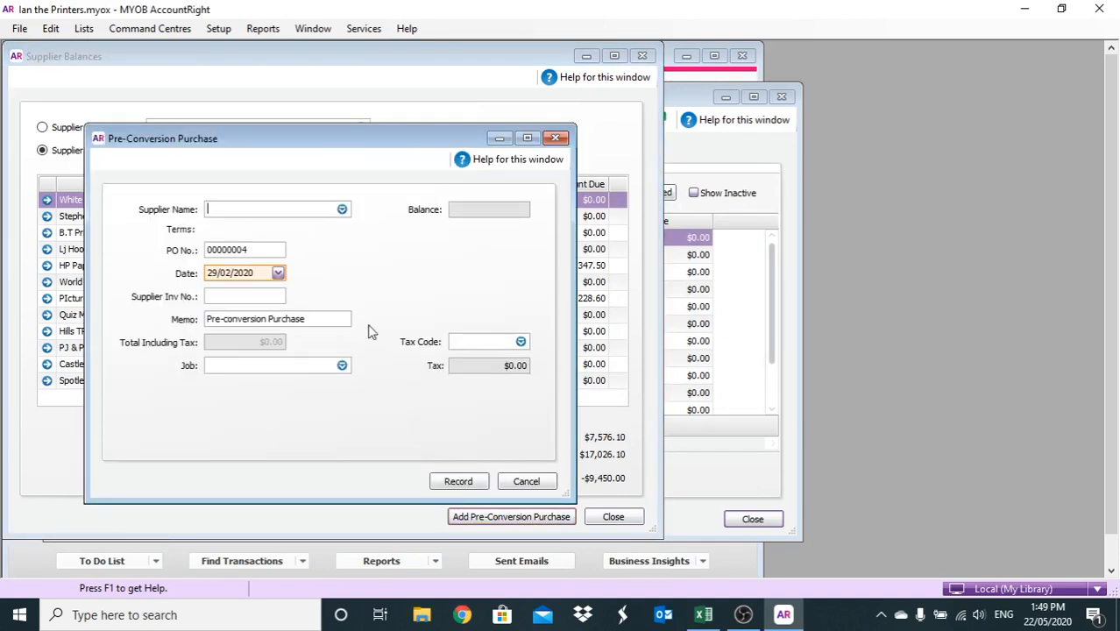
text(spo)
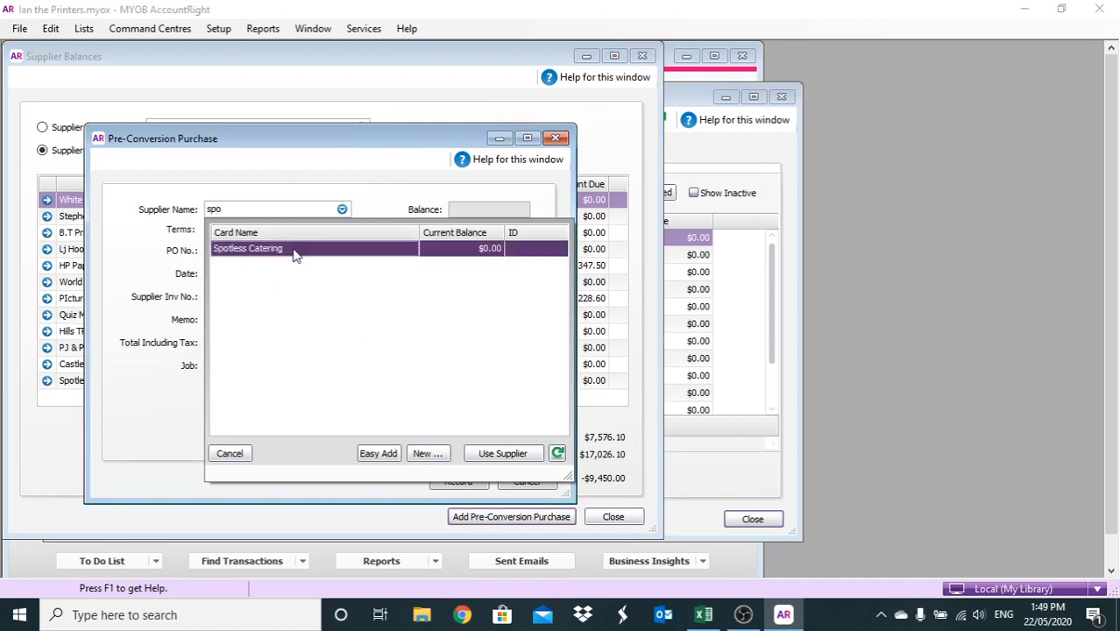
double_click(295, 255)
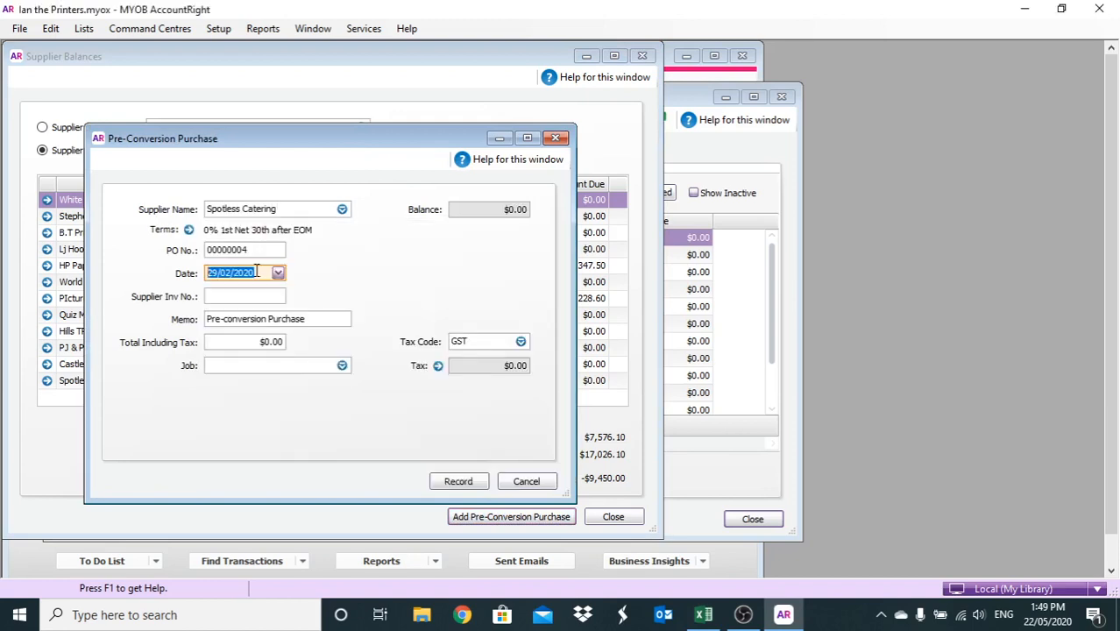
text(22)
key(Right)
click(242, 294)
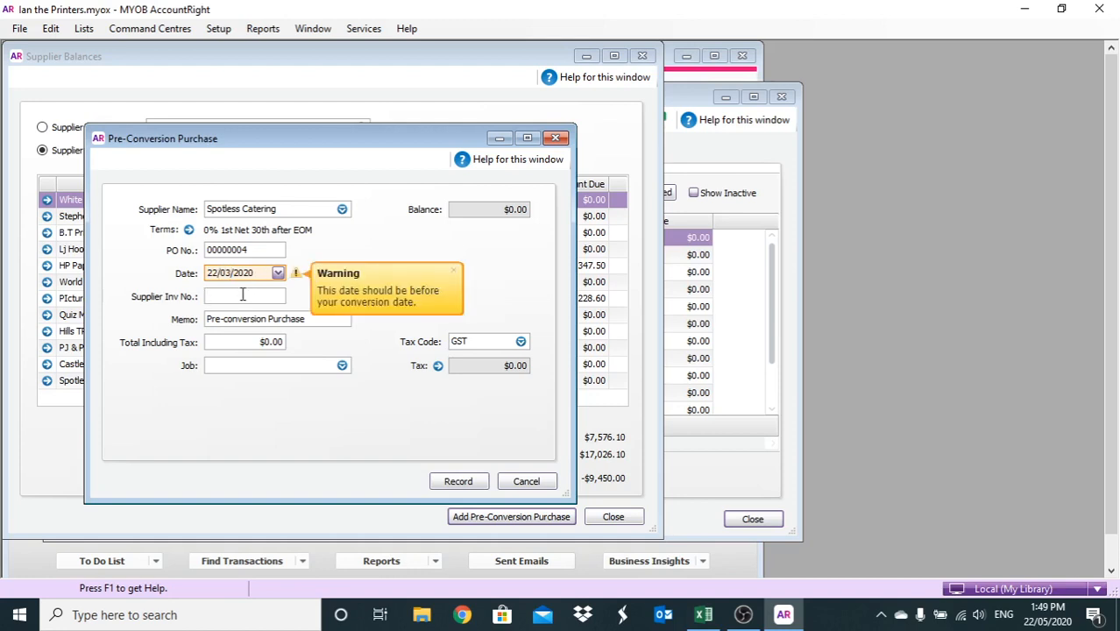
text(0003)
Enter an $800.00 total, record the purchase, and open a fresh blank form
click(240, 342)
drag(239, 342, 276, 346)
text(800)
key(BackSpace)
key(BackSpace)
key(BackSpace)
click(462, 477)
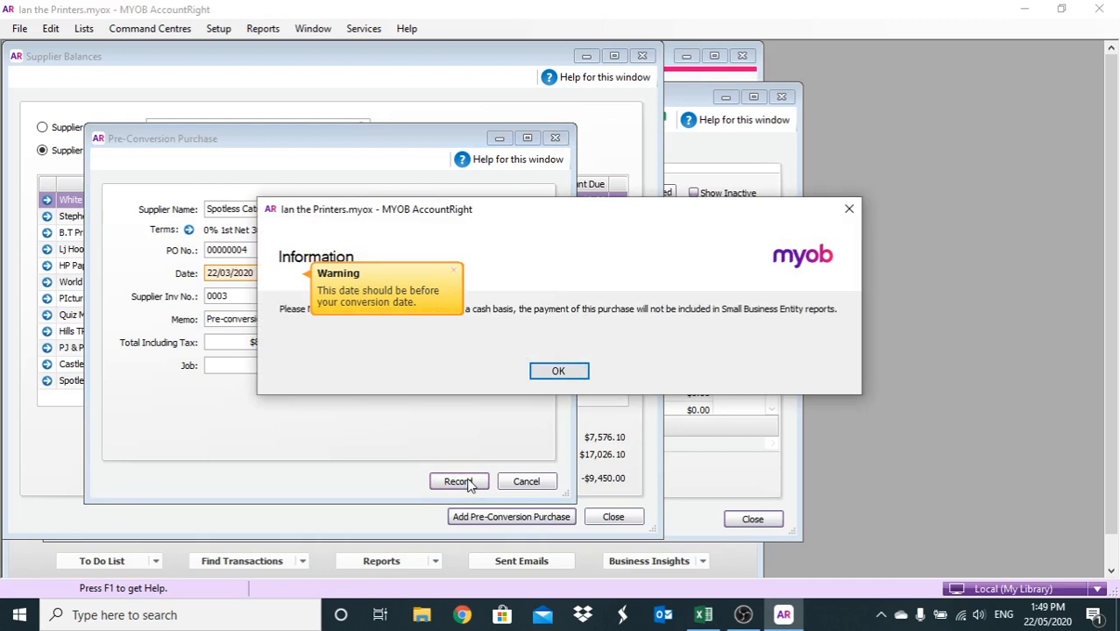
click(558, 372)
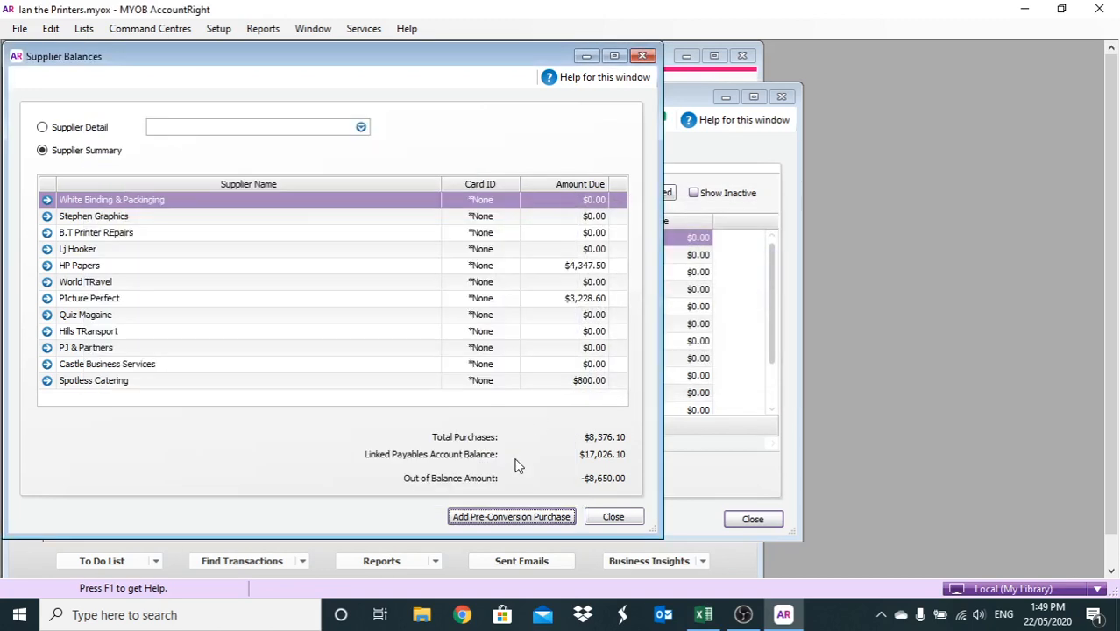
click(506, 515)
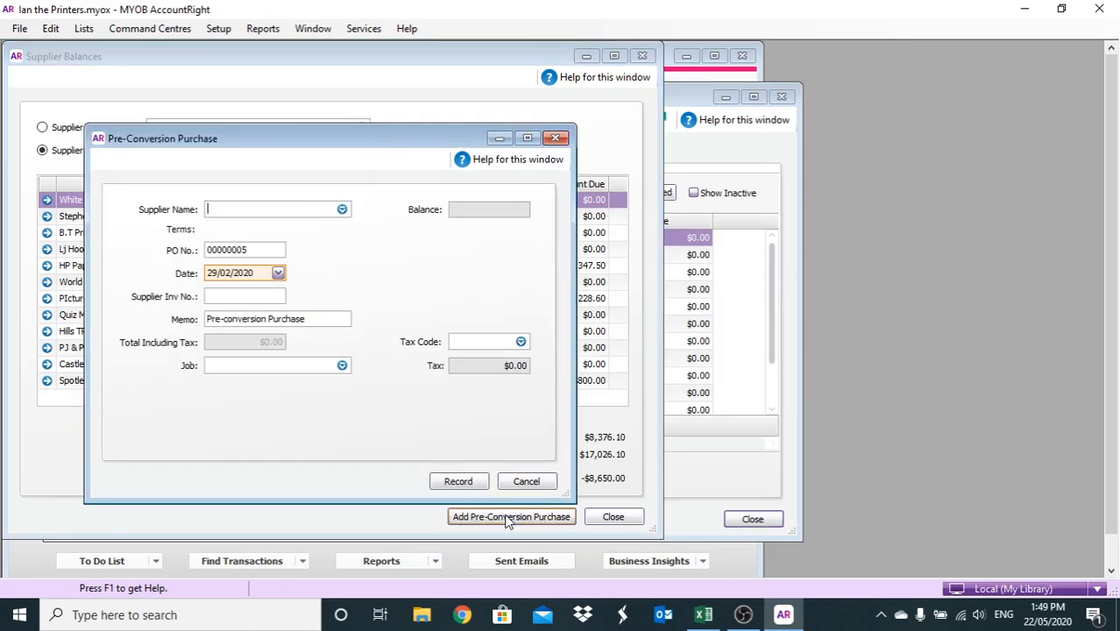
Record a B.T Printer REpairs purchase dated 22/03/2020, invoice 0004, total $448.90, then begin another
text(b.)
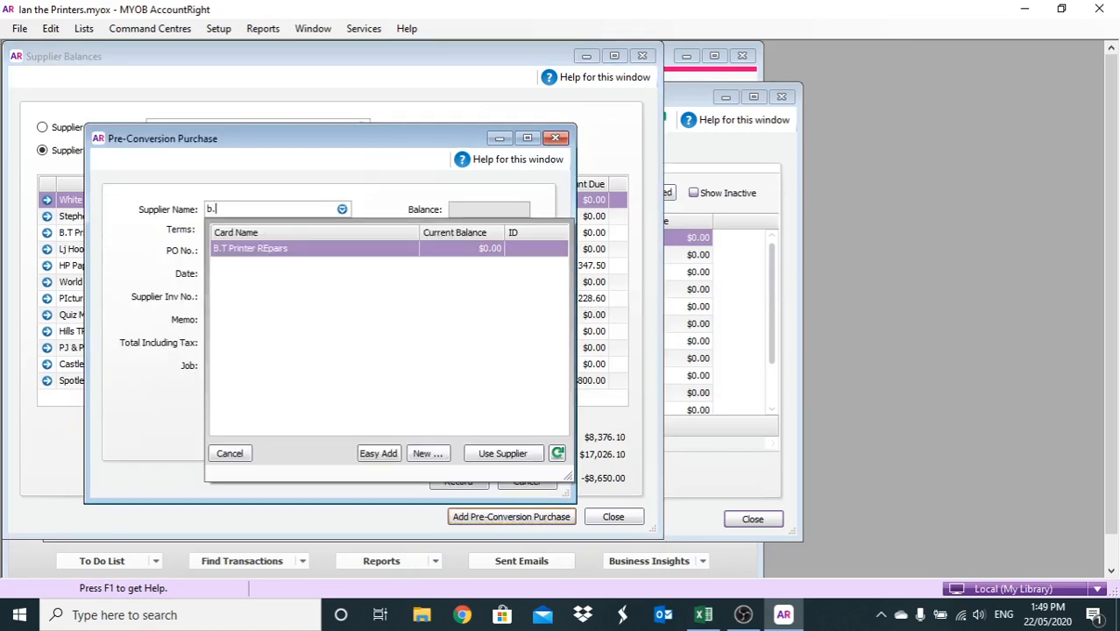
key(Return)
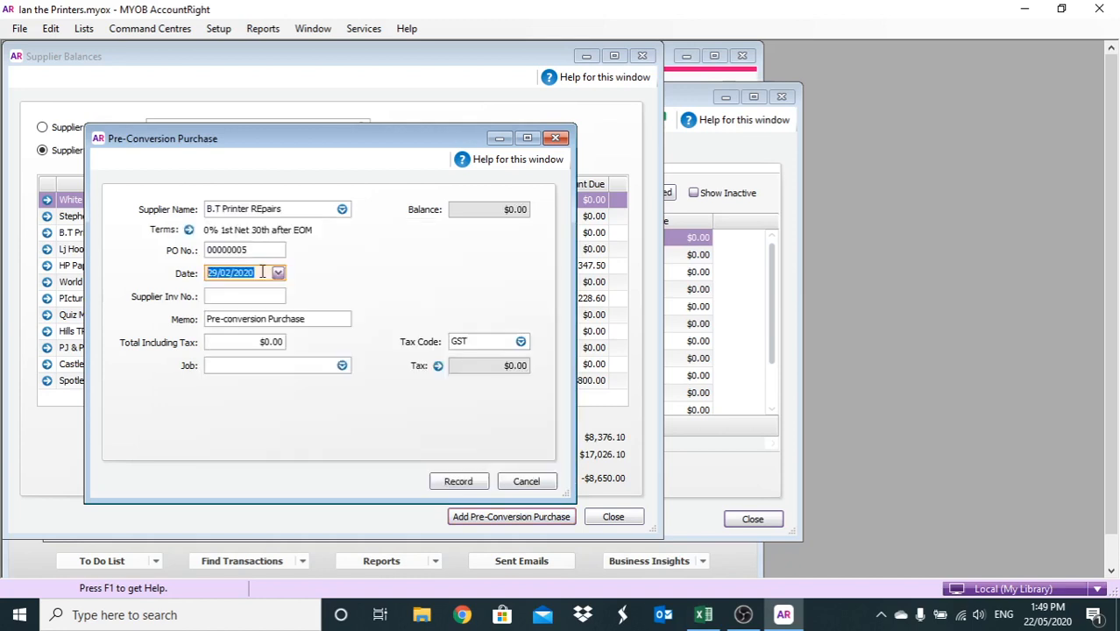
text(22/3)
click(241, 293)
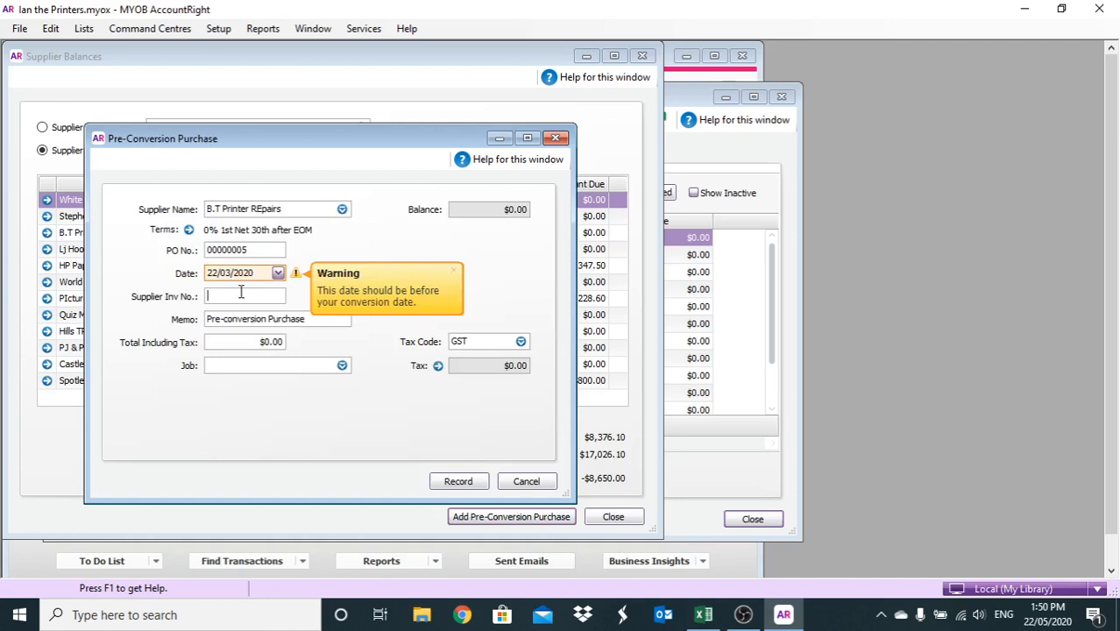
text(0004)
click(253, 341)
text($44.00)
text(8)
text(90)
click(458, 480)
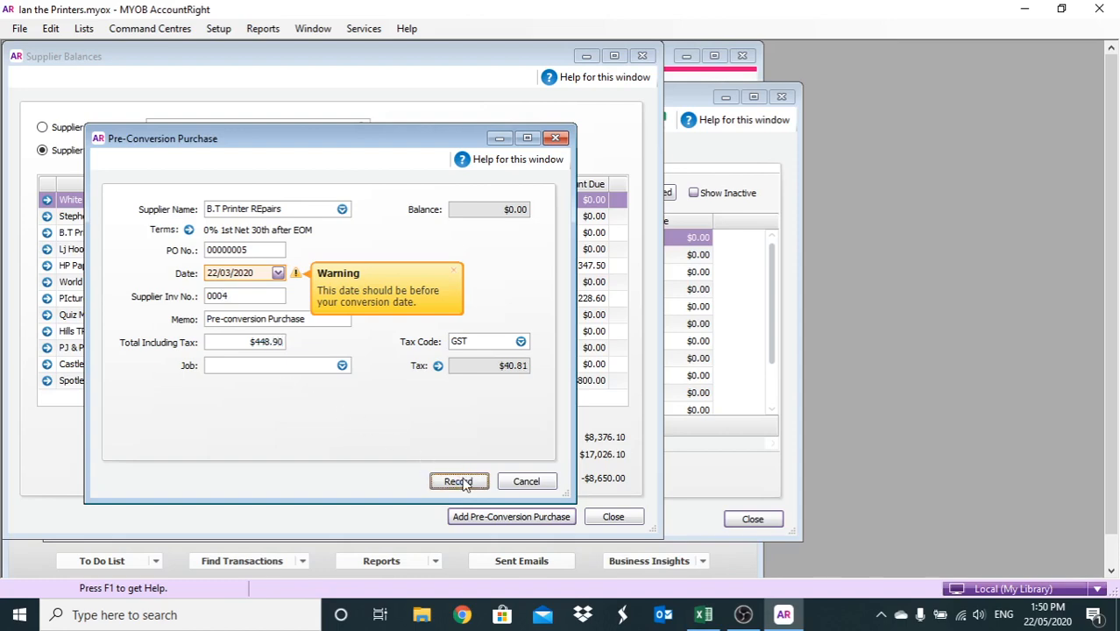
click(559, 369)
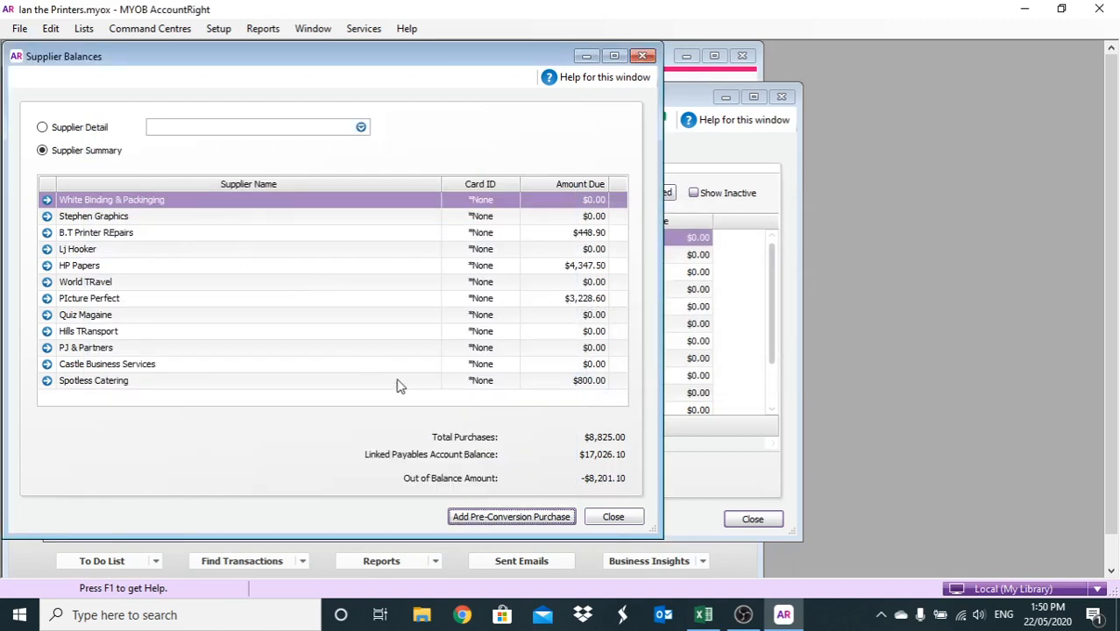
click(482, 517)
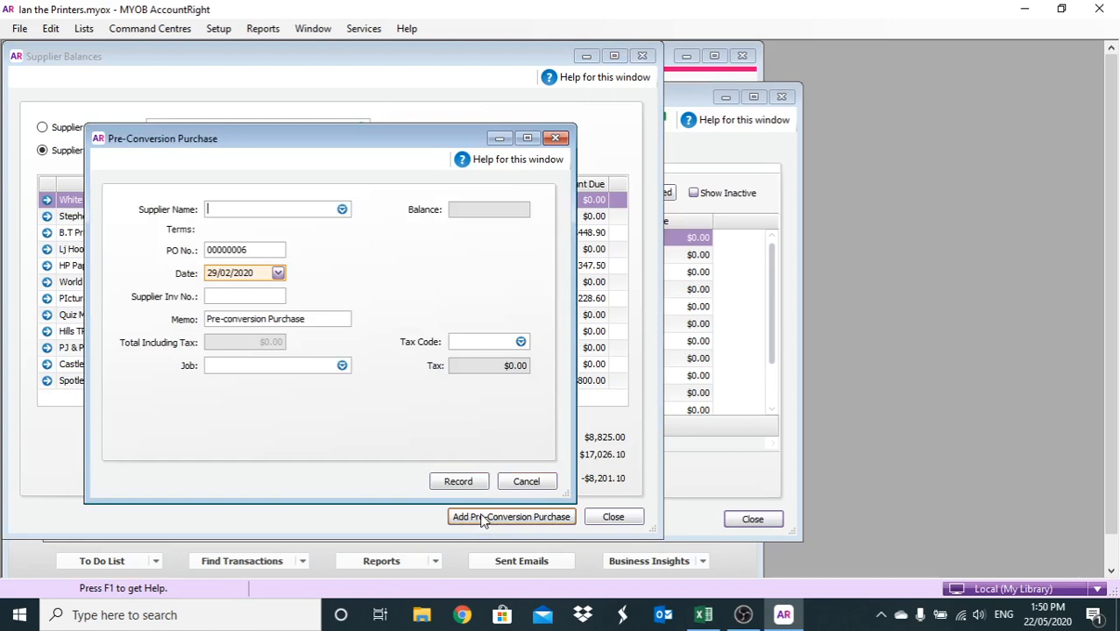
text(b.t)
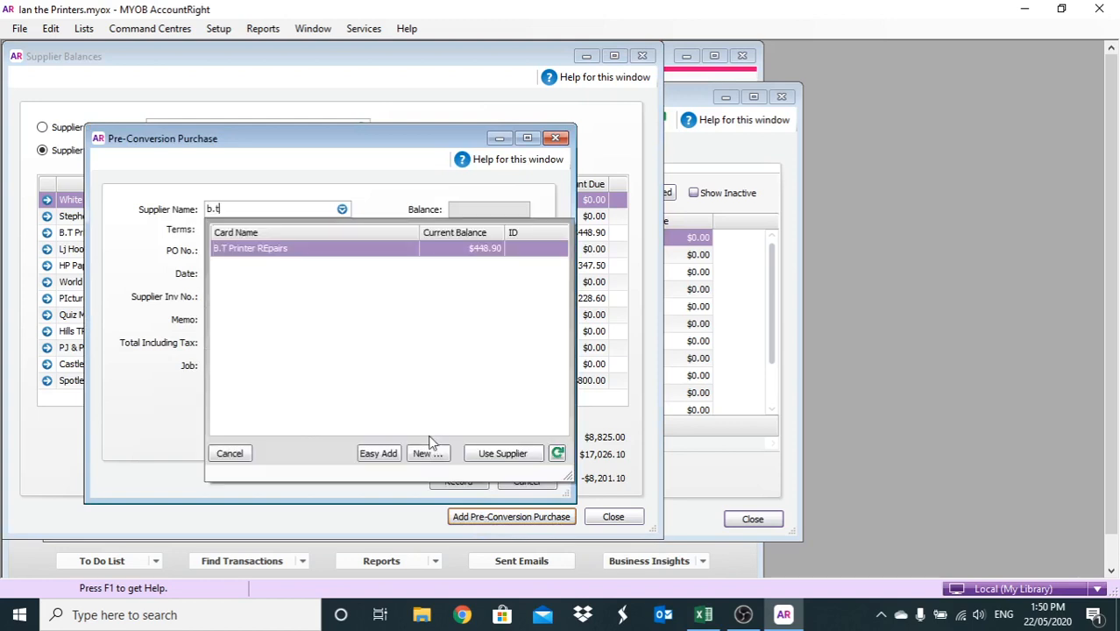
Record a second B.T Printer REpairs purchase dated 22/03/2020, invoice 0014, total $1,045.60
key(Return)
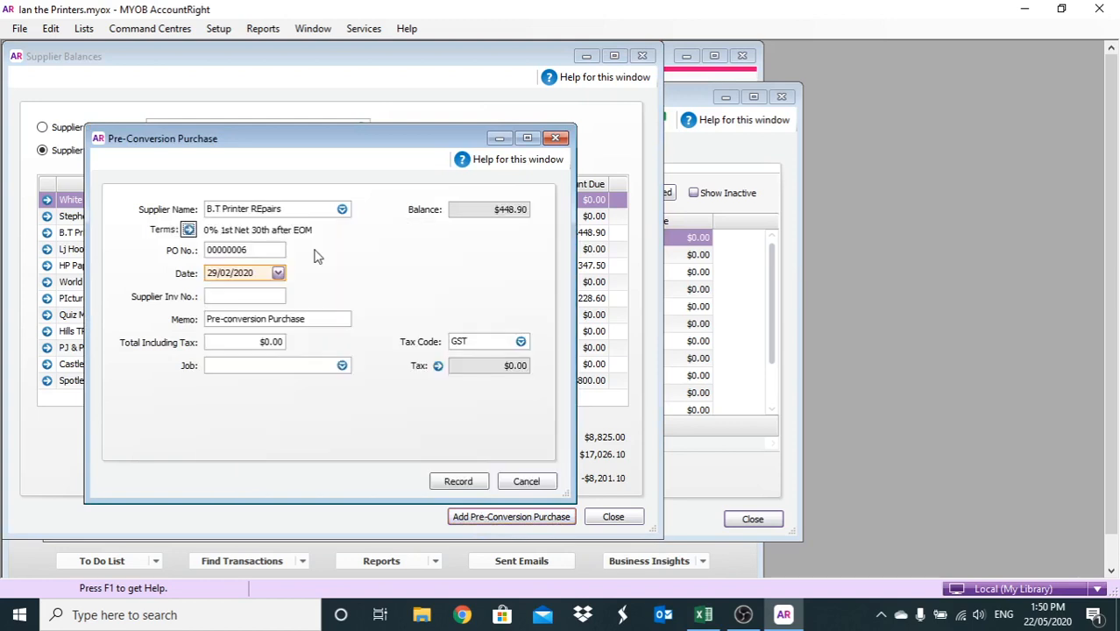
click(260, 273)
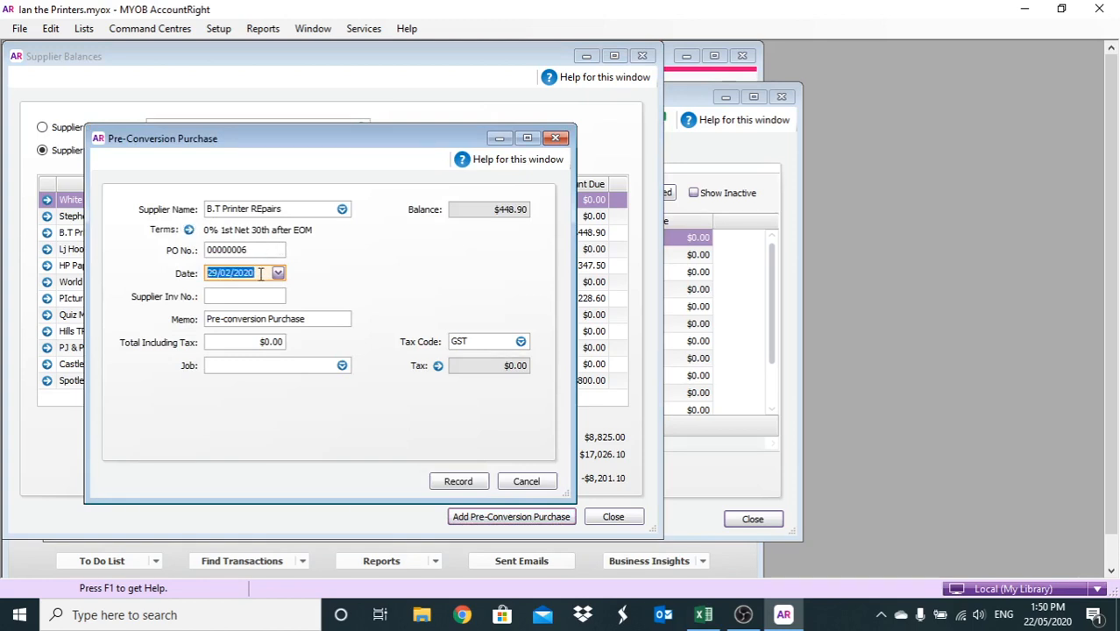
text(22/03/2020)
click(236, 296)
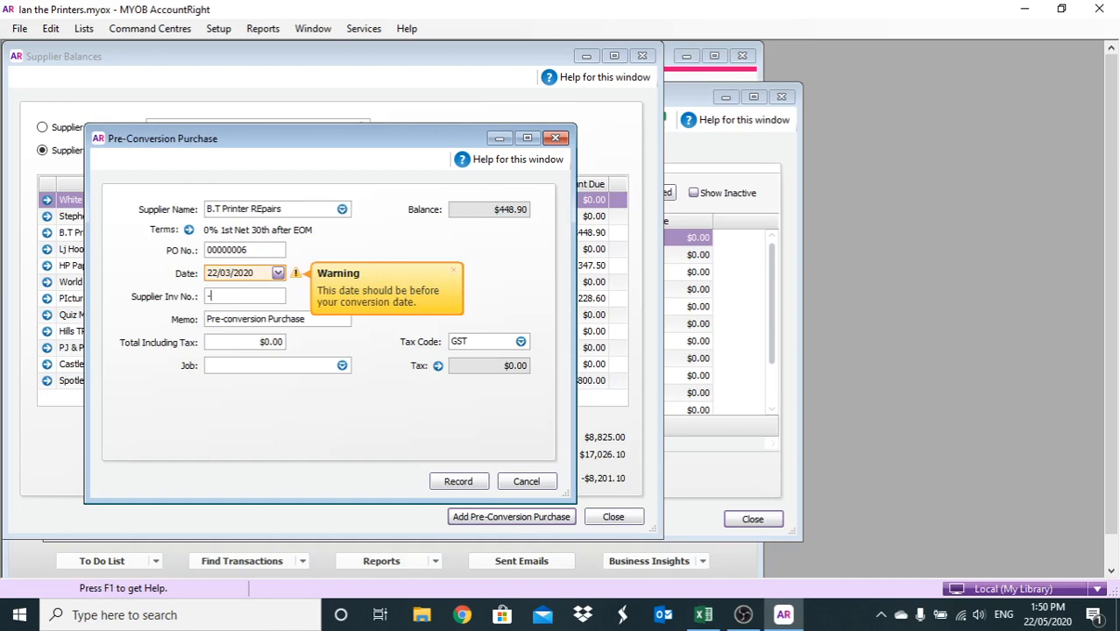
text(0014)
click(220, 346)
text(1,045.6)
click(455, 482)
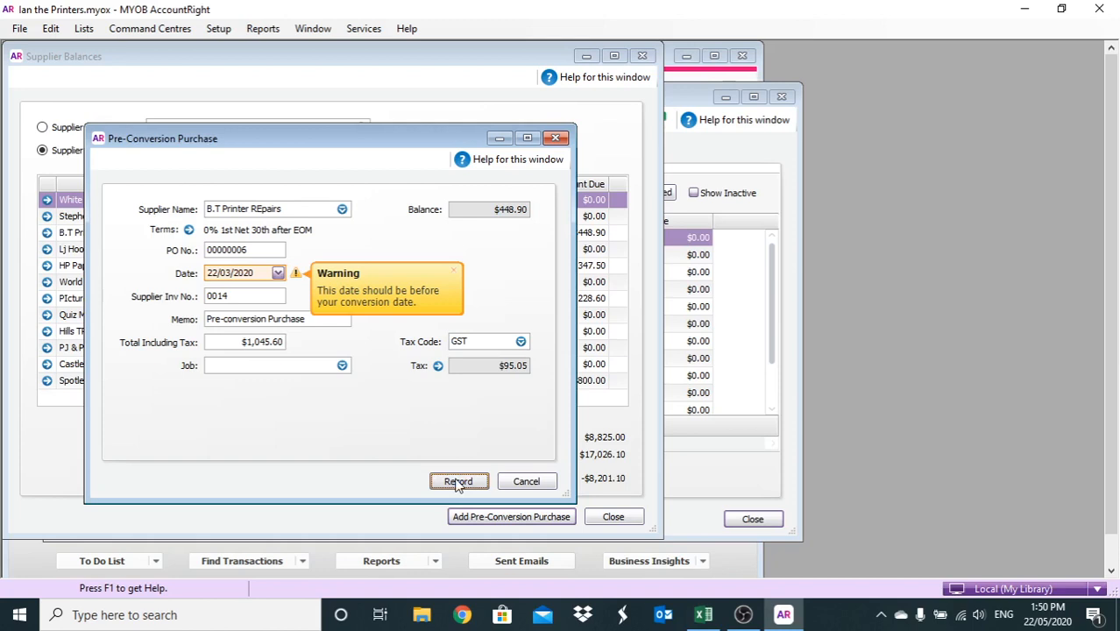
click(456, 482)
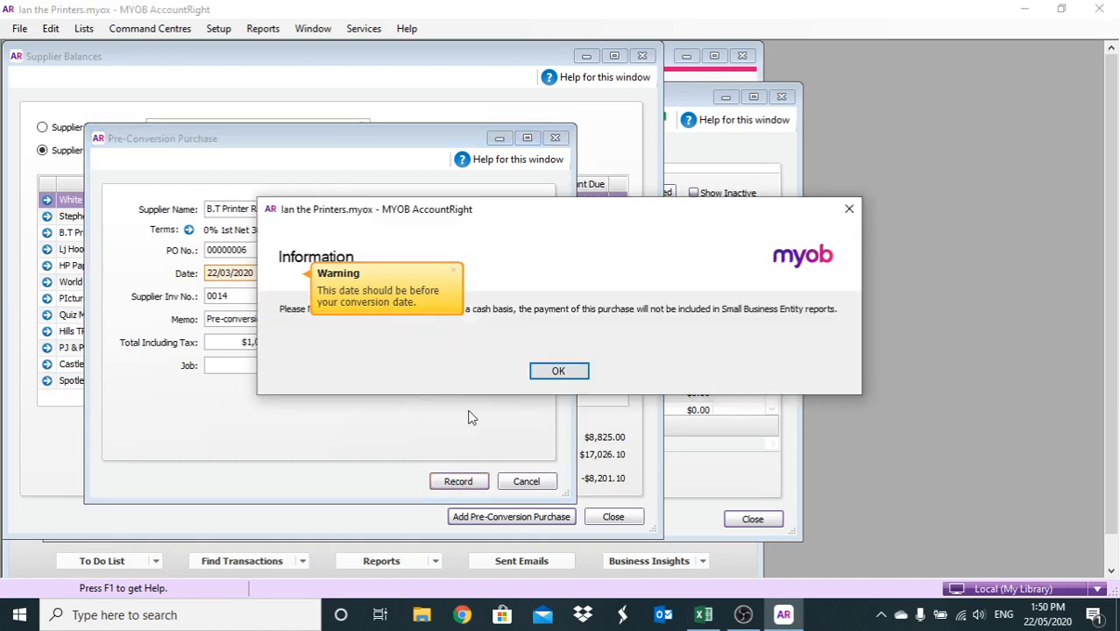
click(552, 377)
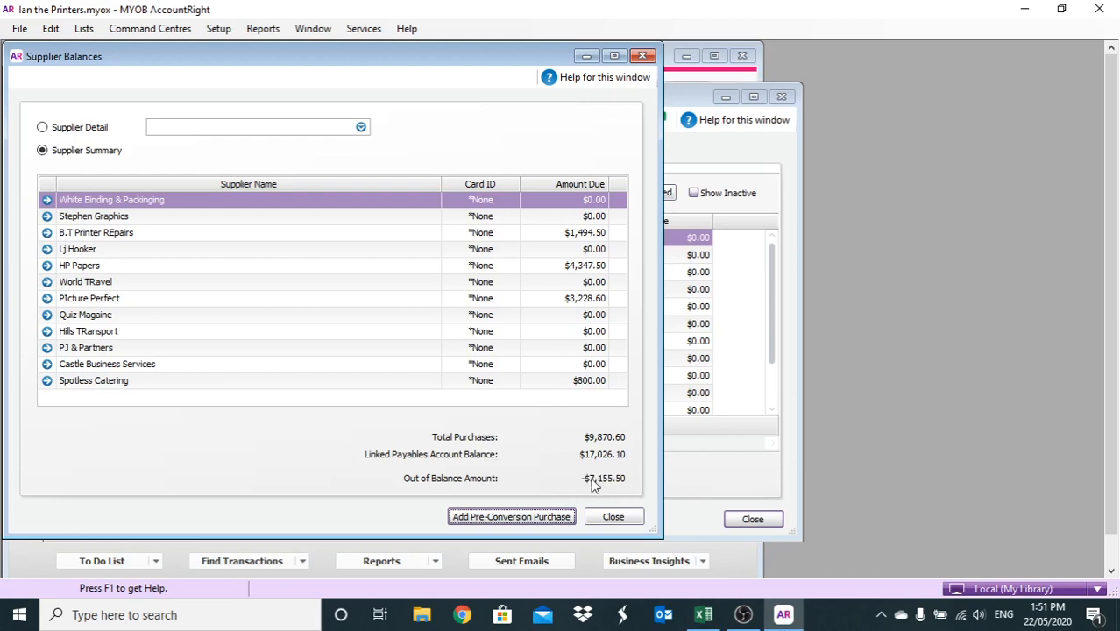
click(543, 515)
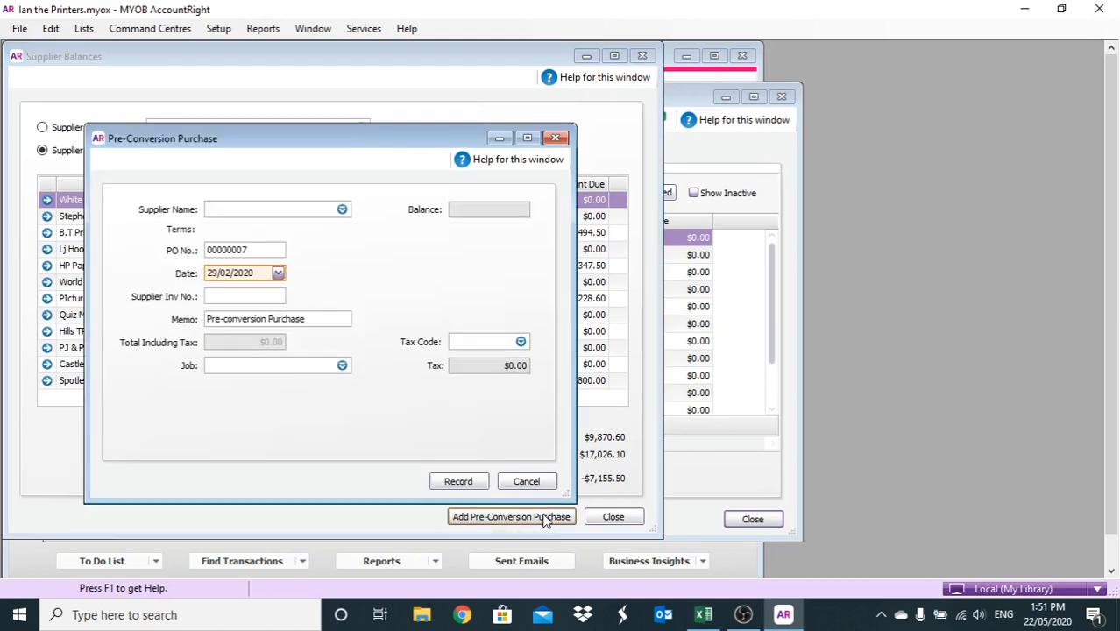
Record a White Binding & Packinging purchase dated 22/03/2020, invoice 0005, total $2,175.00
key(Tab)
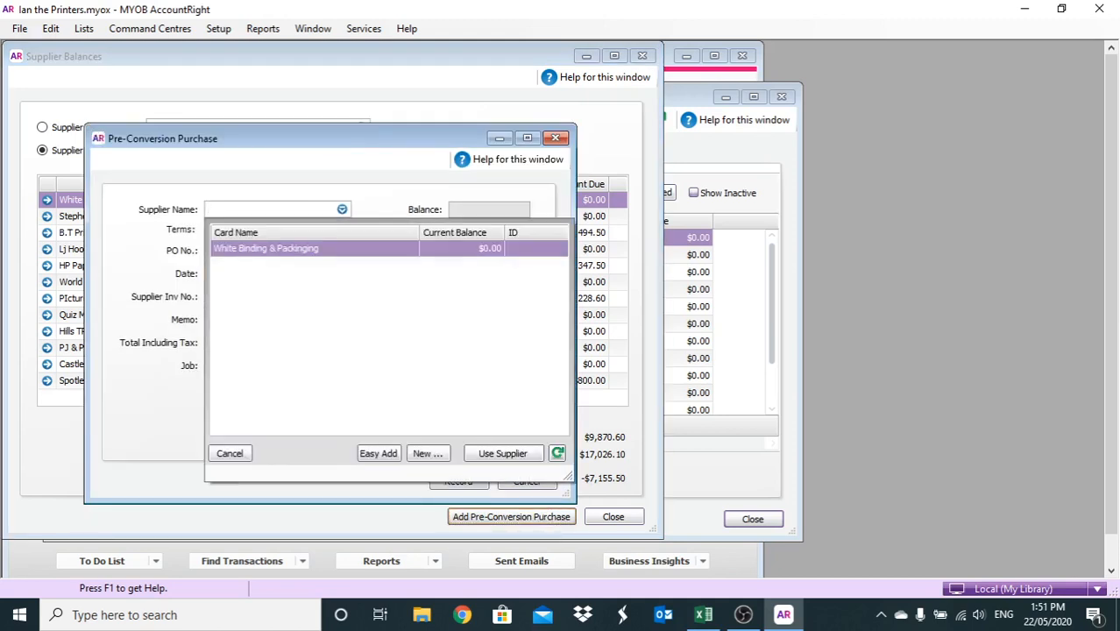
double_click(341, 253)
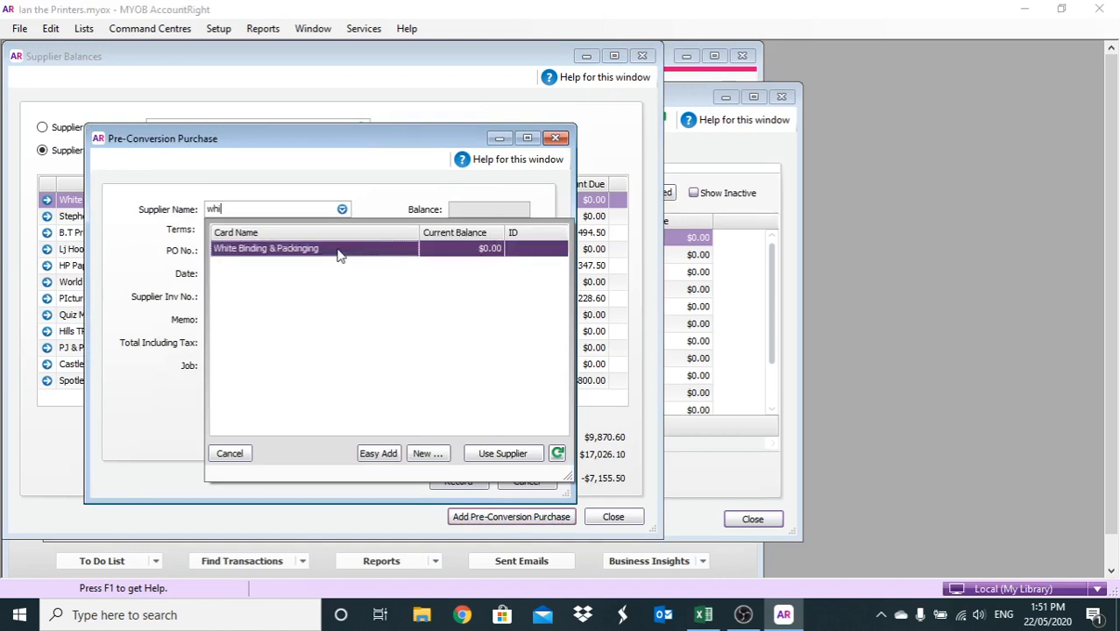
double_click(265, 272)
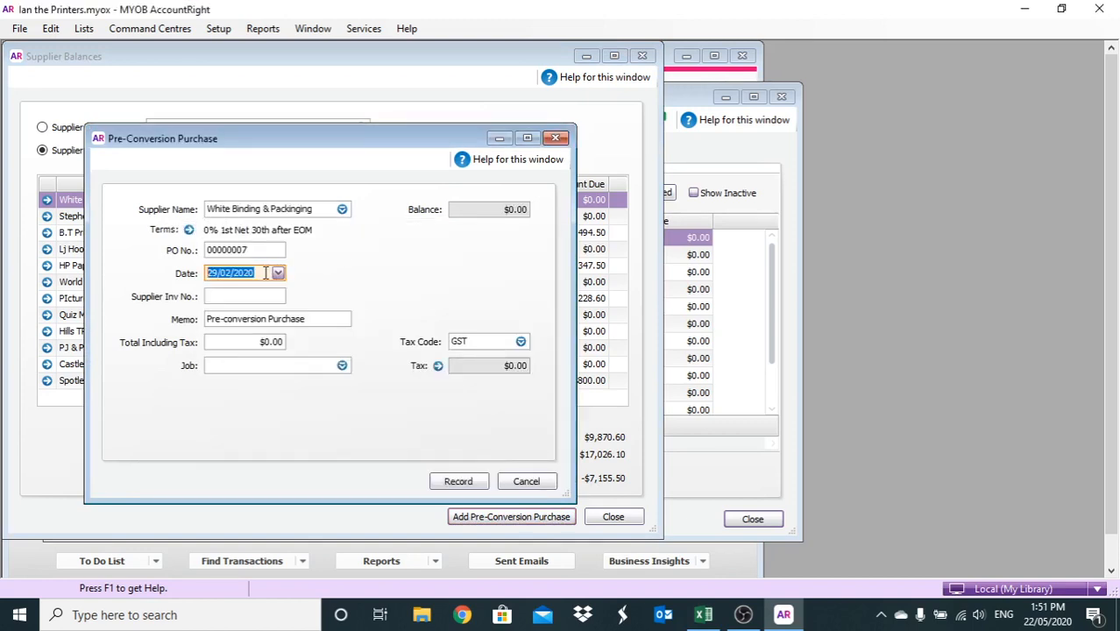
text(22/03)
click(245, 296)
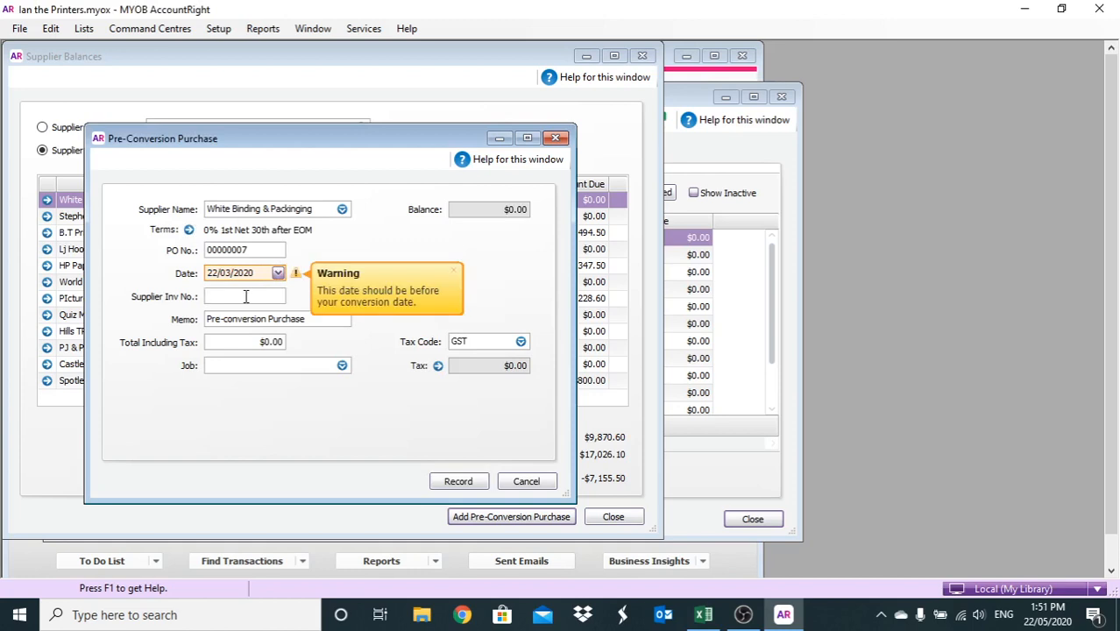
text(0005)
click(263, 343)
text(2,175)
click(459, 481)
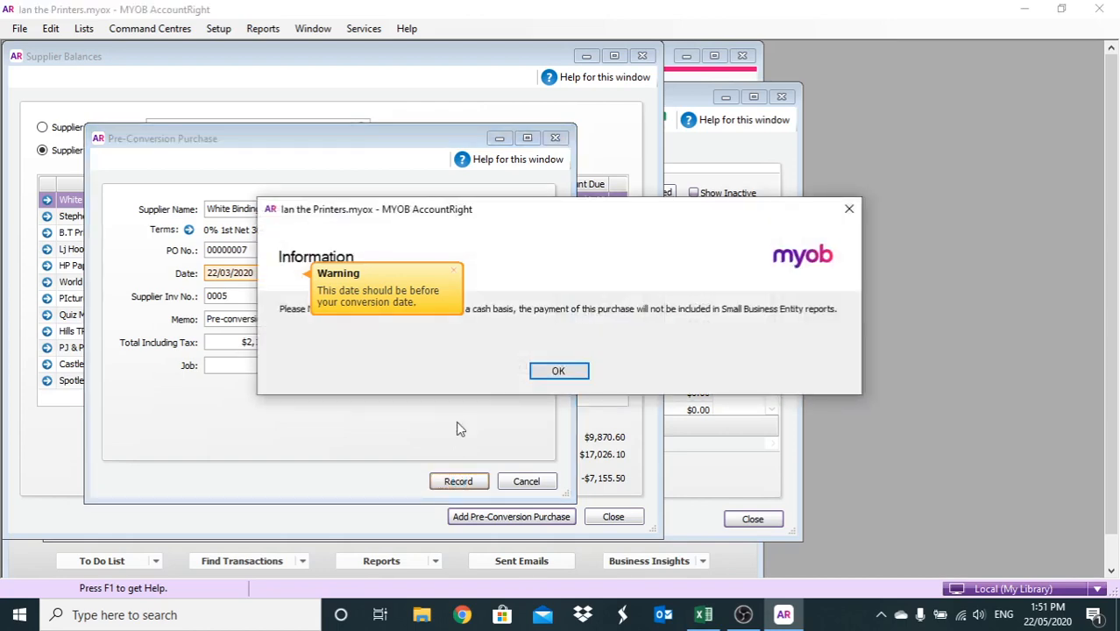
click(557, 371)
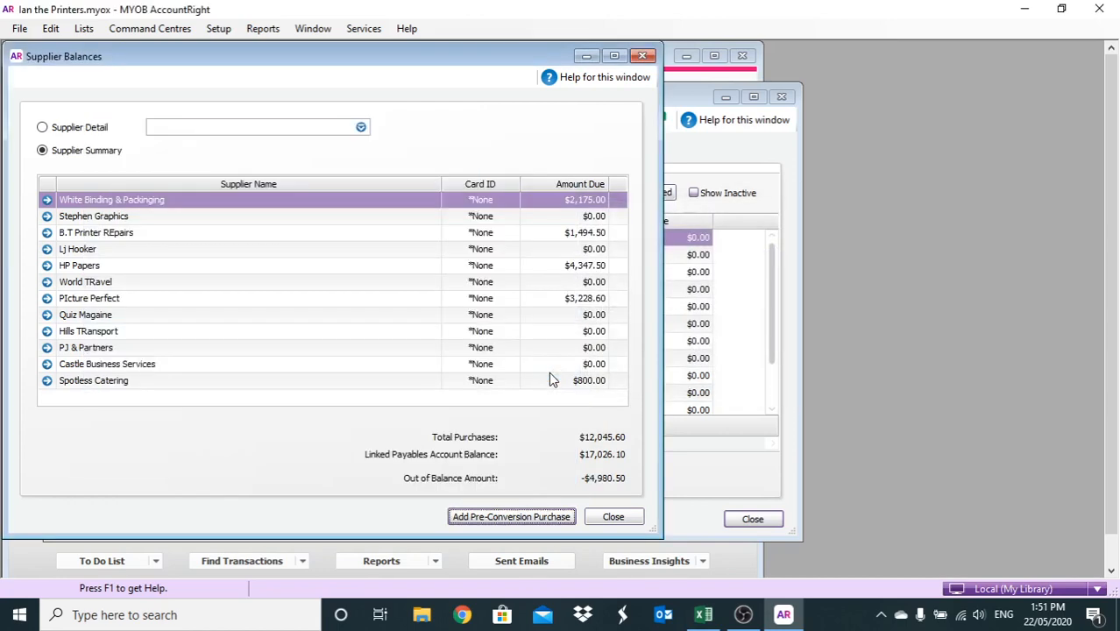
Start a Hills TRansport pre-conversion purchase dated 22/03/2020 with invoice 0006
click(475, 517)
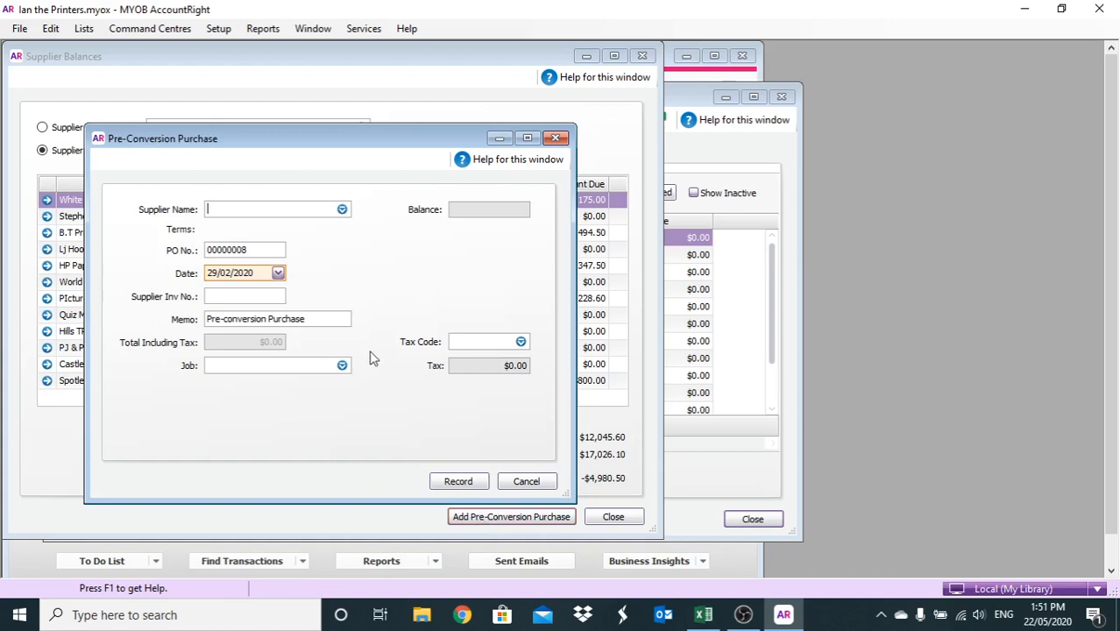
text(hil)
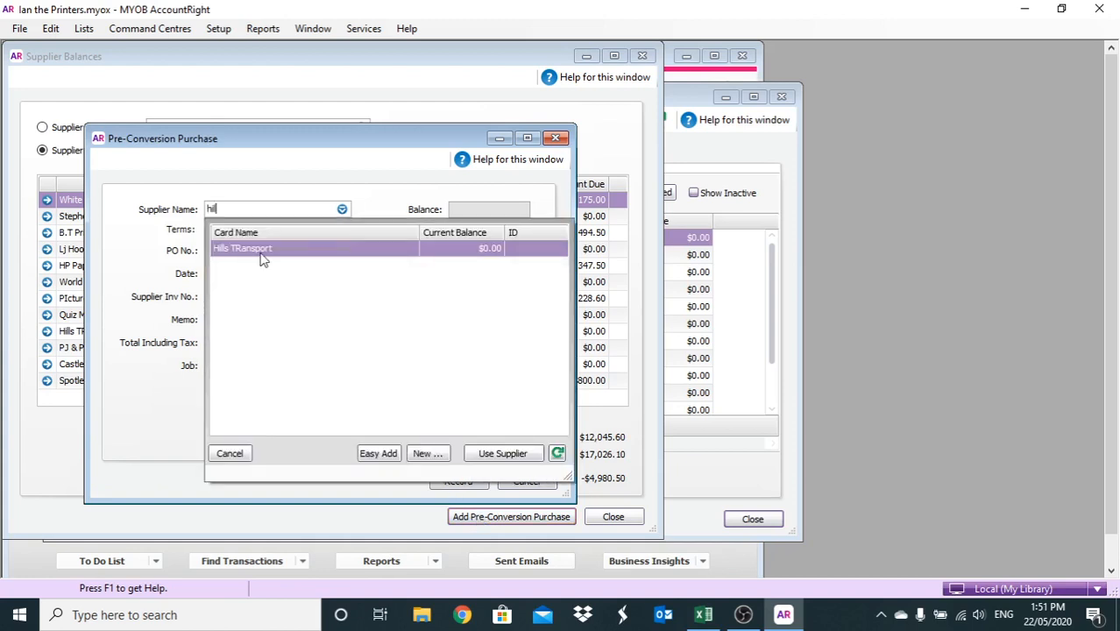
click(255, 272)
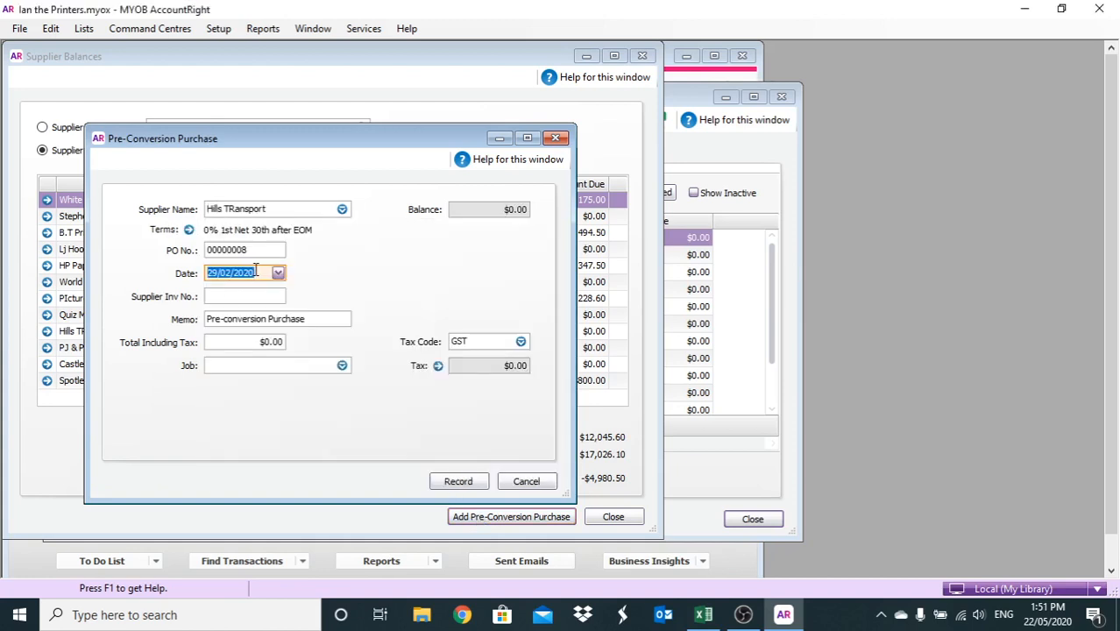
text(22/03)
click(243, 295)
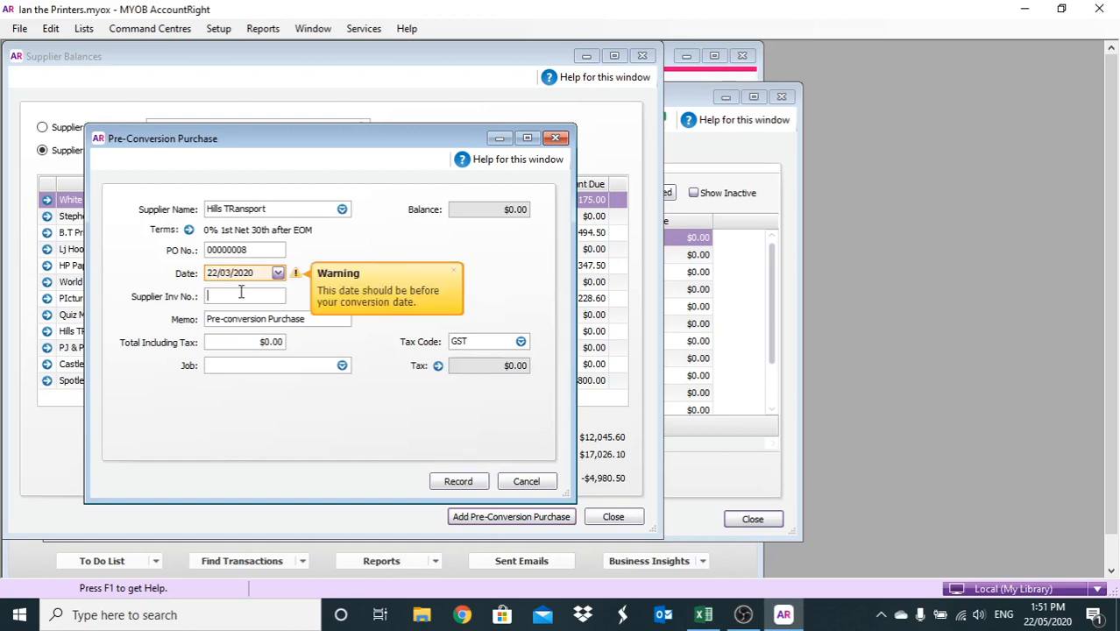
text(0006)
Enter a $105.40 total, record the purchase, and open a new blank form
click(231, 340)
text(100)
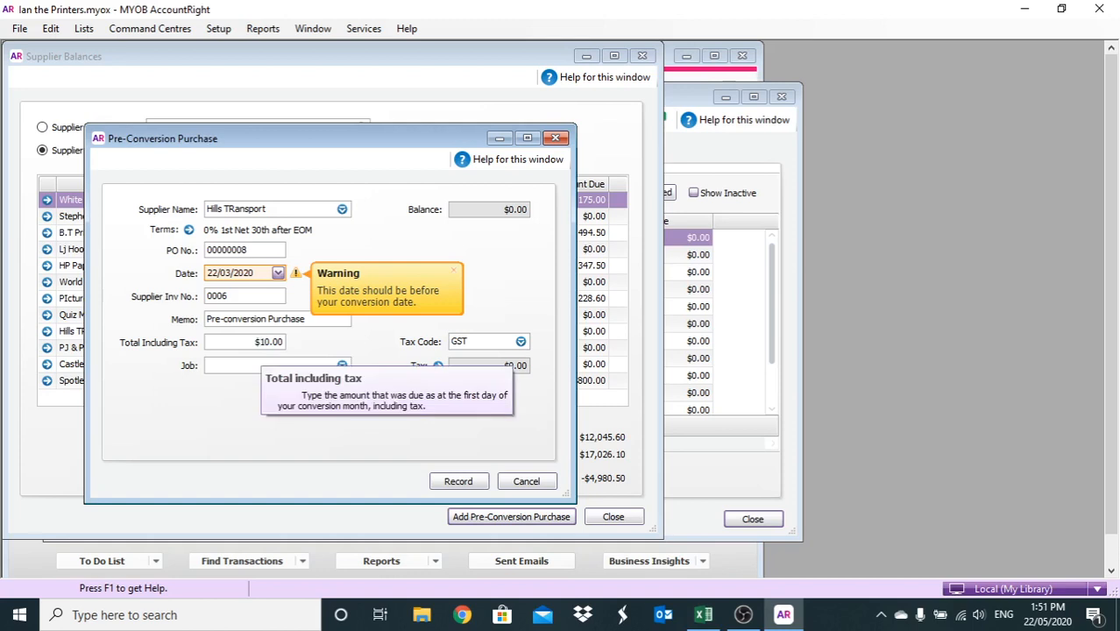
text(5)
key(BackSpace)
key(BackSpace)
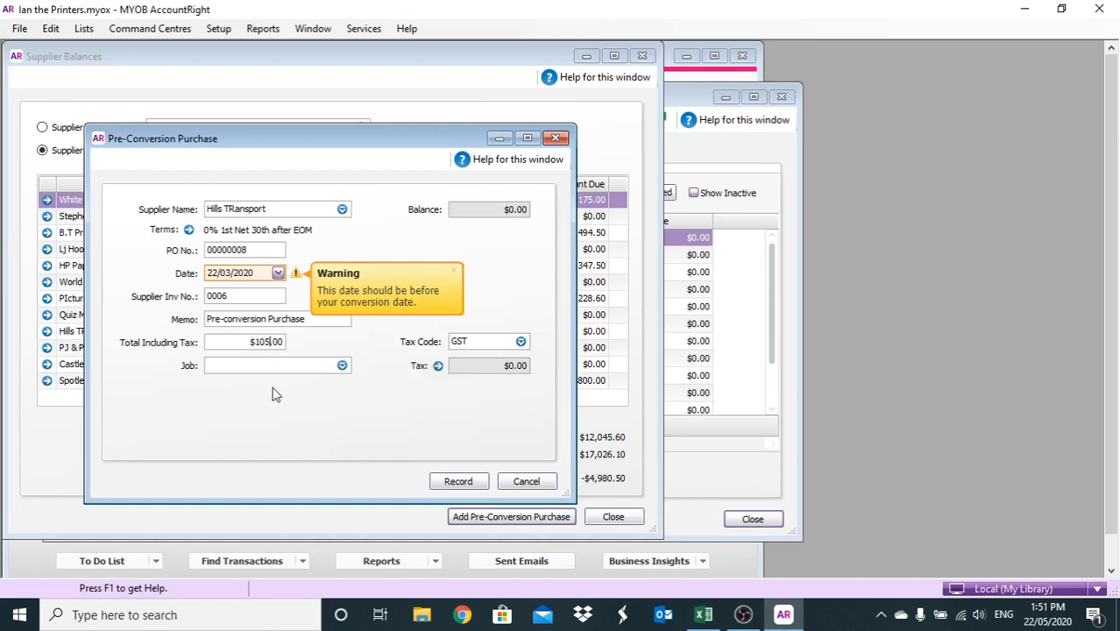
text(5.4)
click(458, 481)
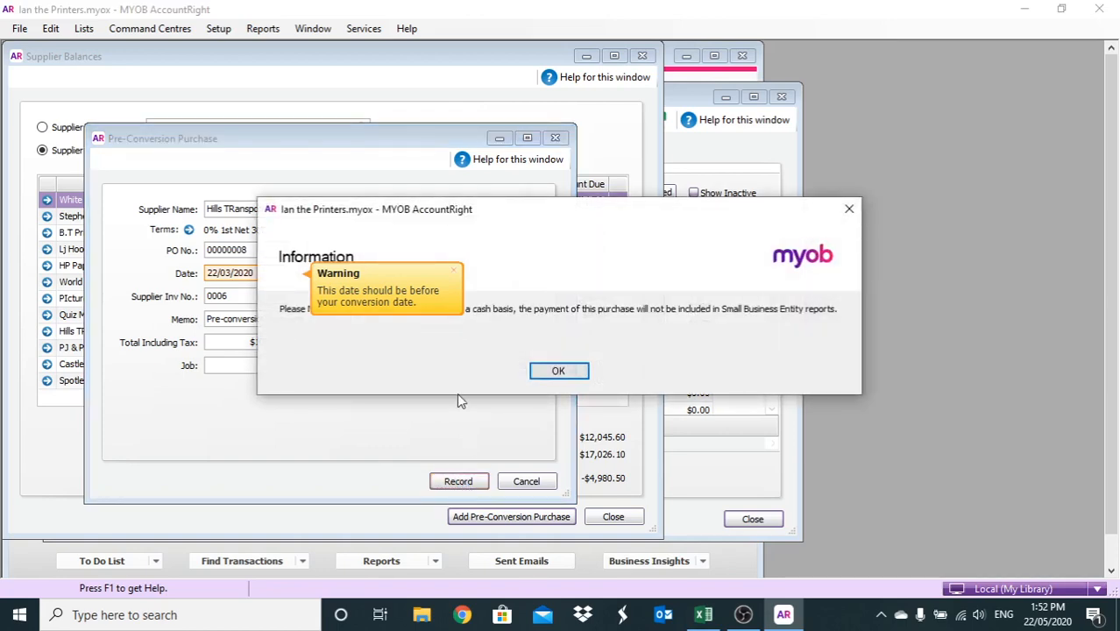
click(559, 373)
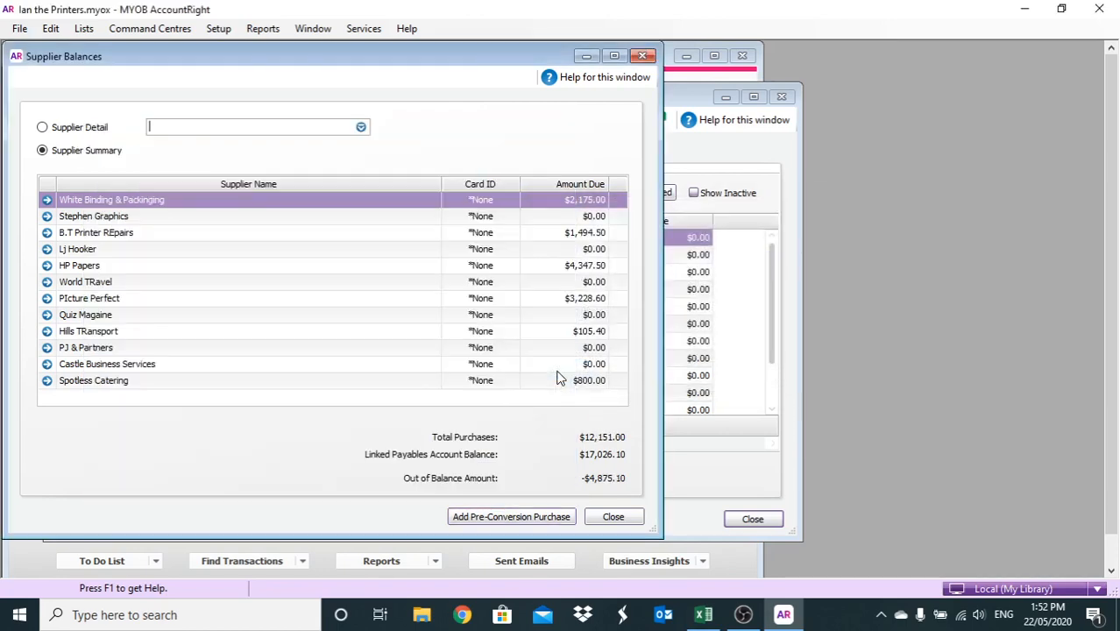
click(489, 516)
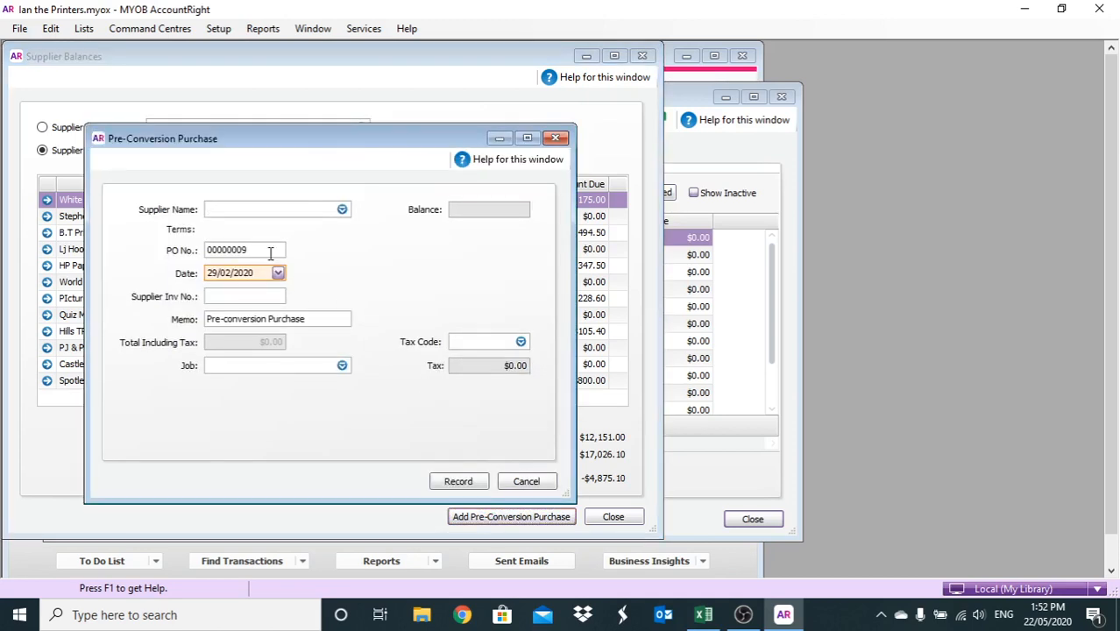
Record a second Hills TRansport purchase dated 22/03/2020, invoice 0026, total $150.50
text(hil)
key(Return)
key(Right)
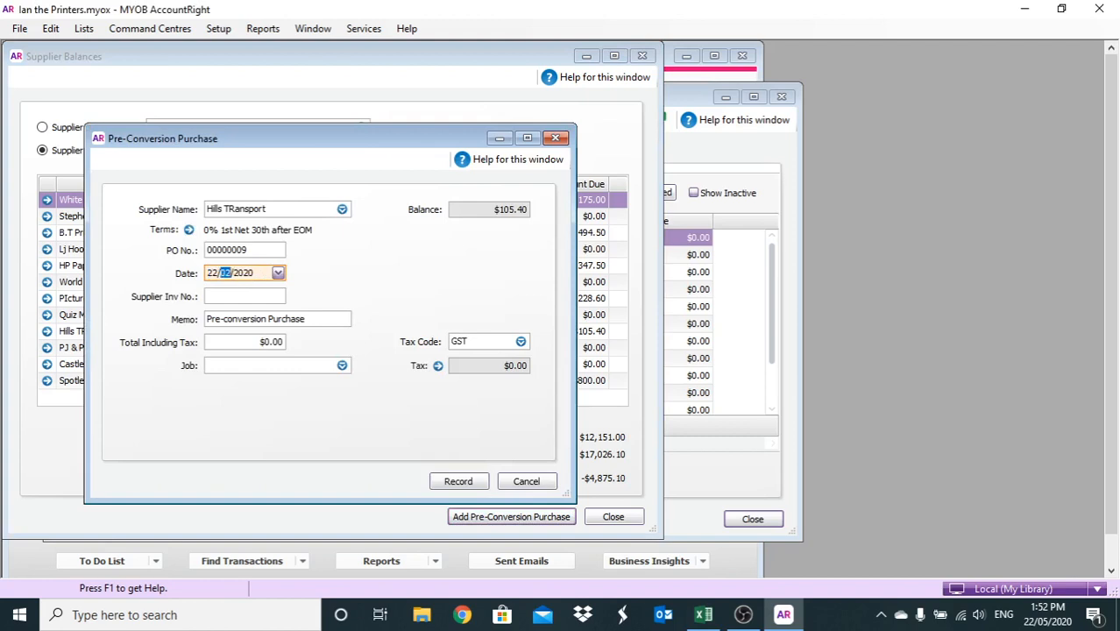
click(253, 293)
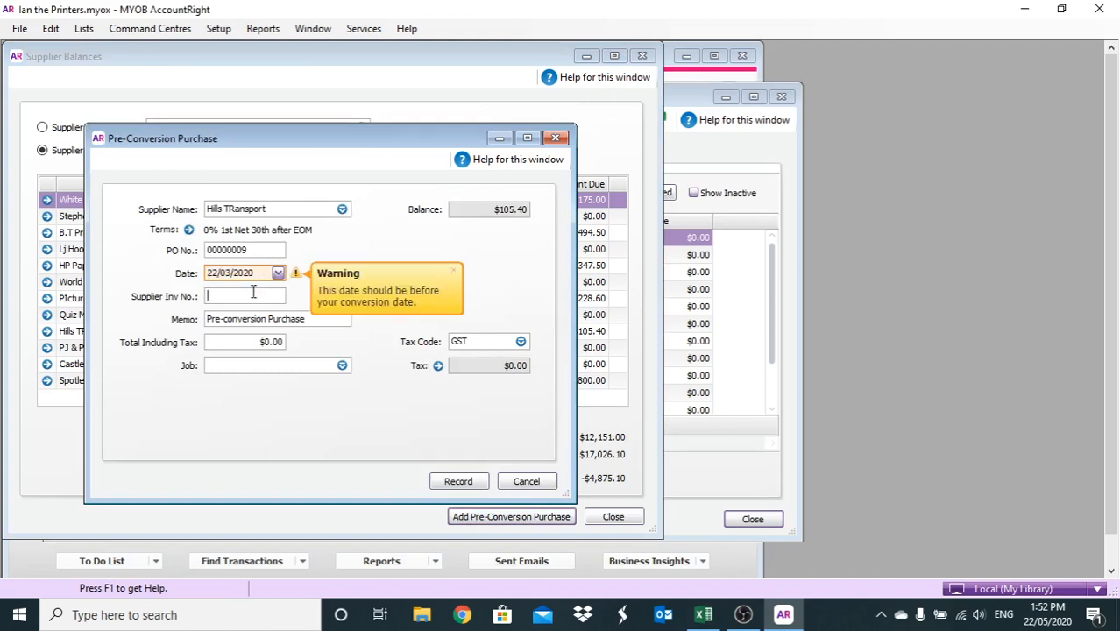
text(0026)
click(256, 342)
text(150.5)
click(447, 475)
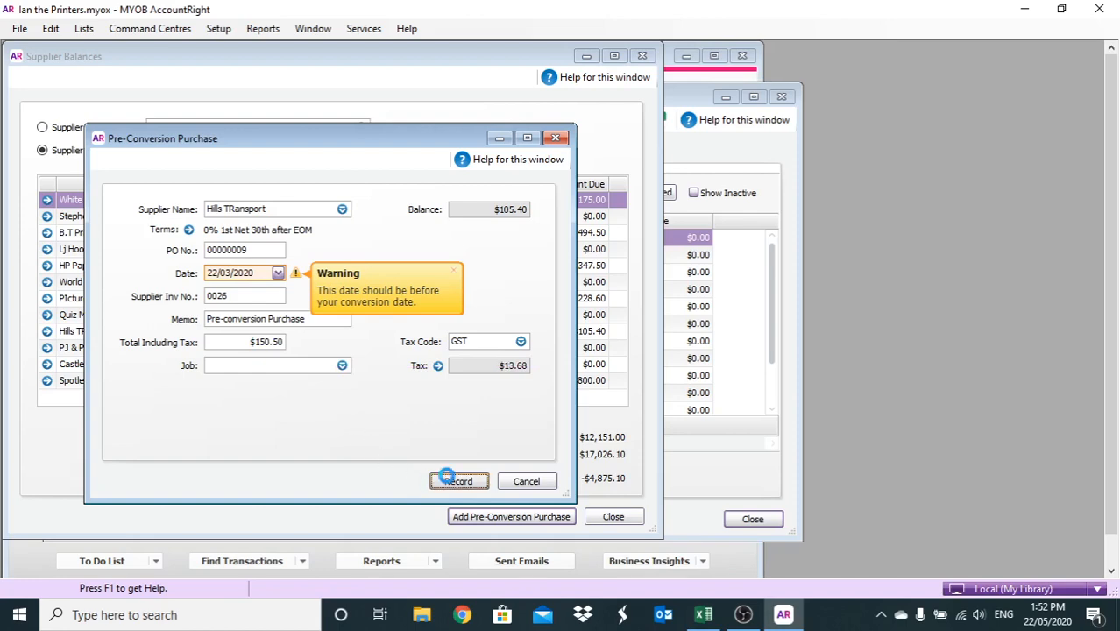
click(449, 482)
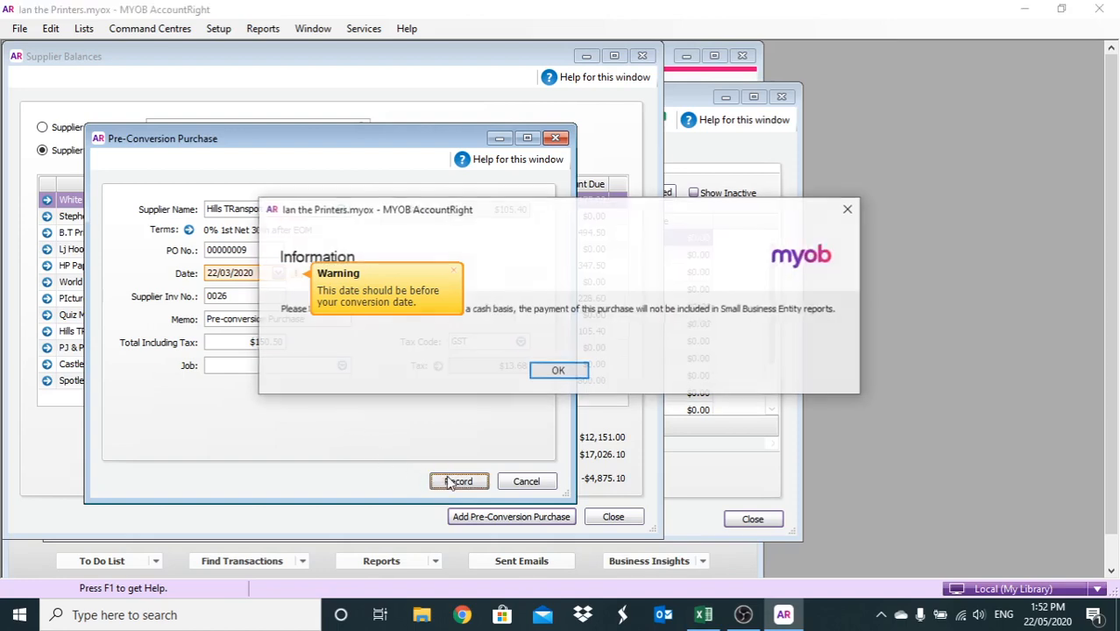
click(552, 375)
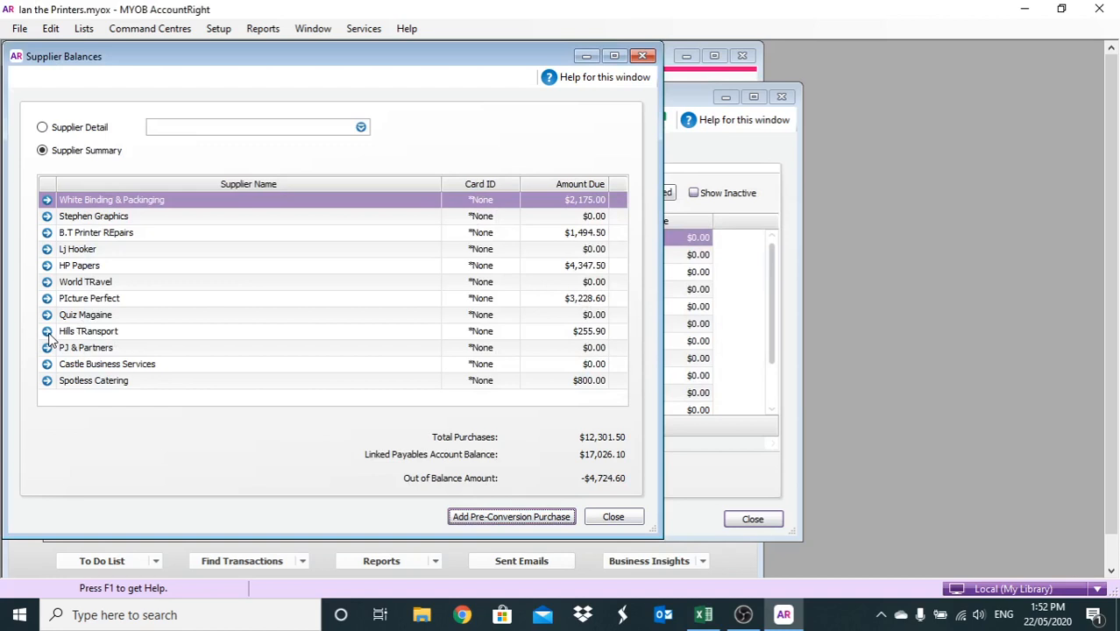
Record a $100.00 Hills TRansport purchase dated 22/03/2020 with invoice 0026
click(480, 516)
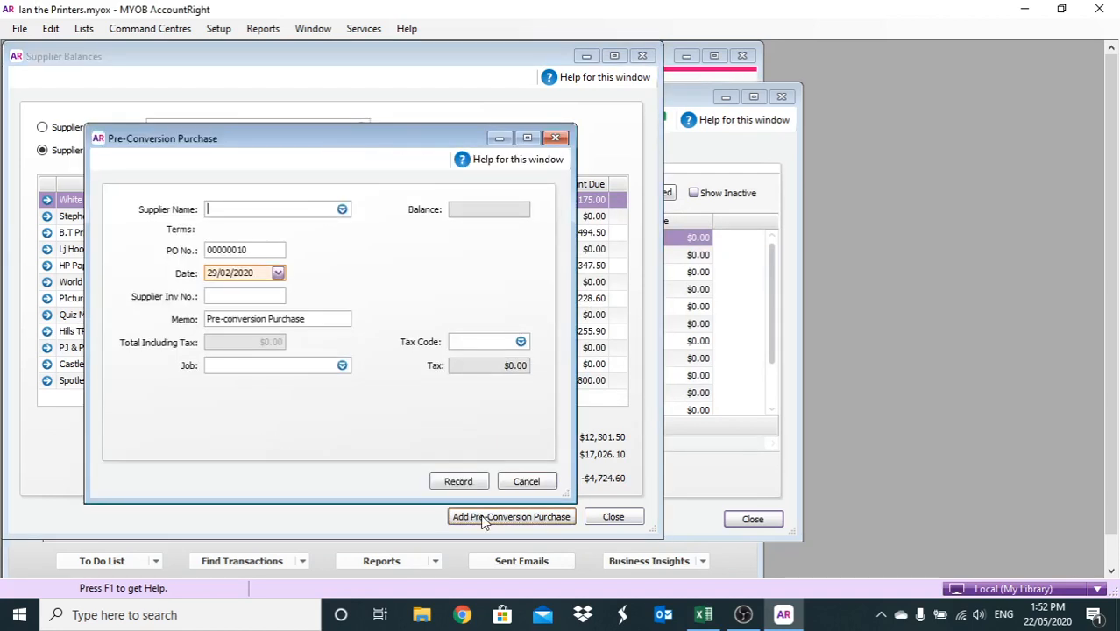
text(hill)
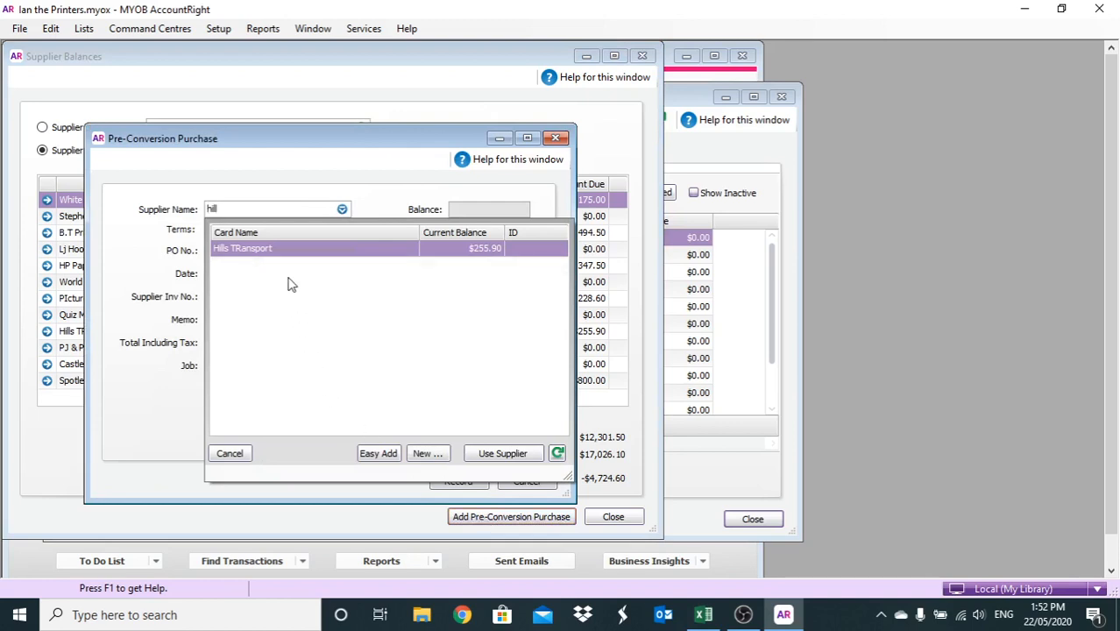
double_click(285, 255)
double_click(255, 272)
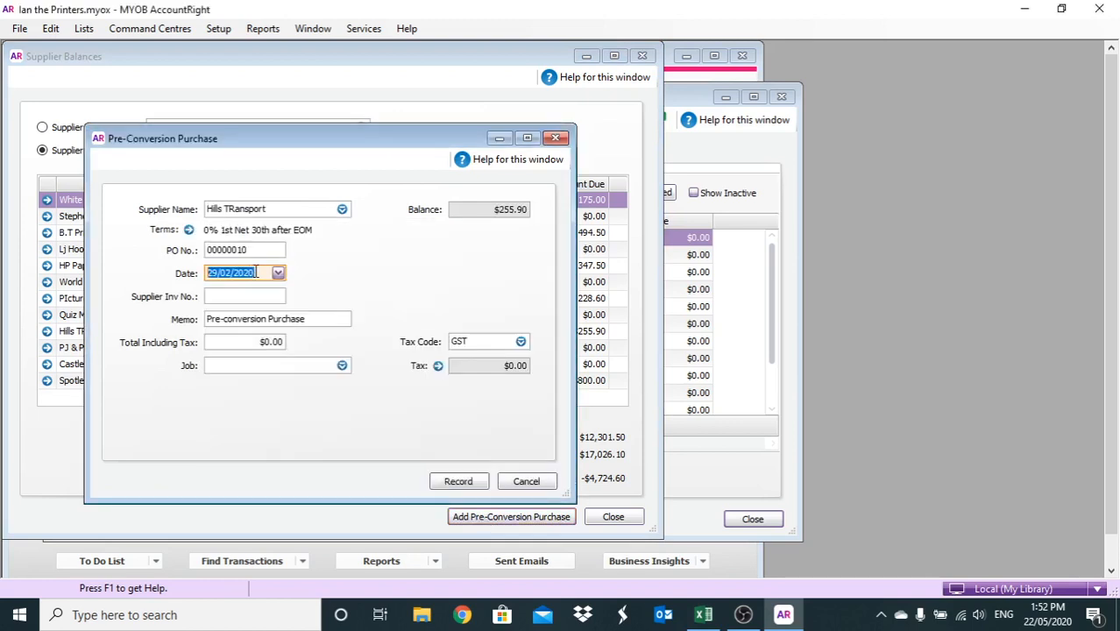
text(22/03)
click(246, 295)
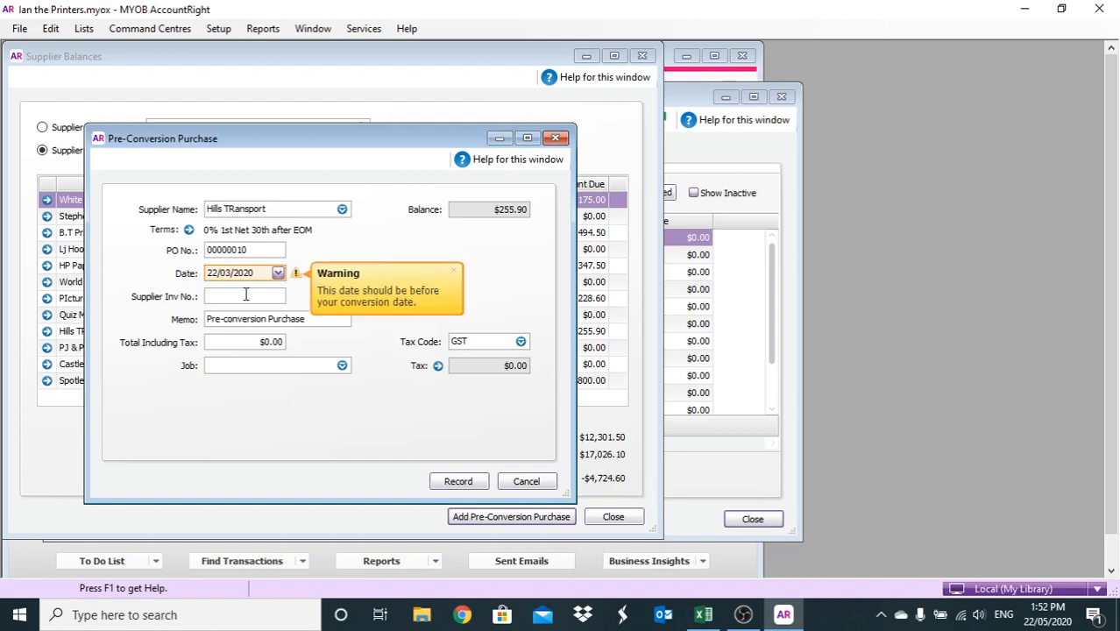
text(0026)
click(210, 343)
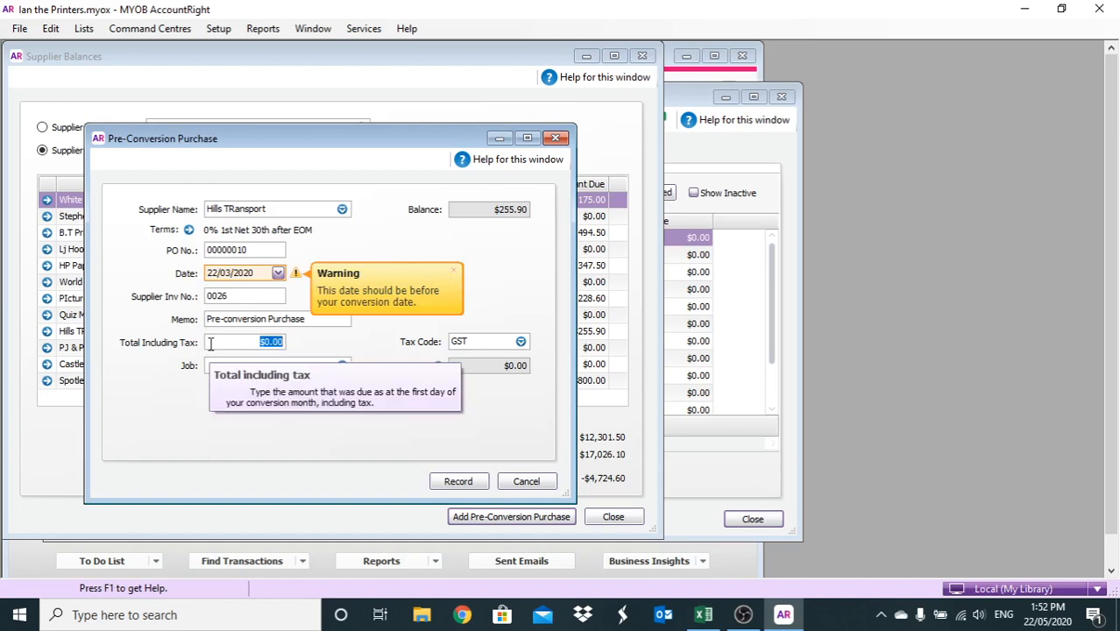
text(100)
click(448, 471)
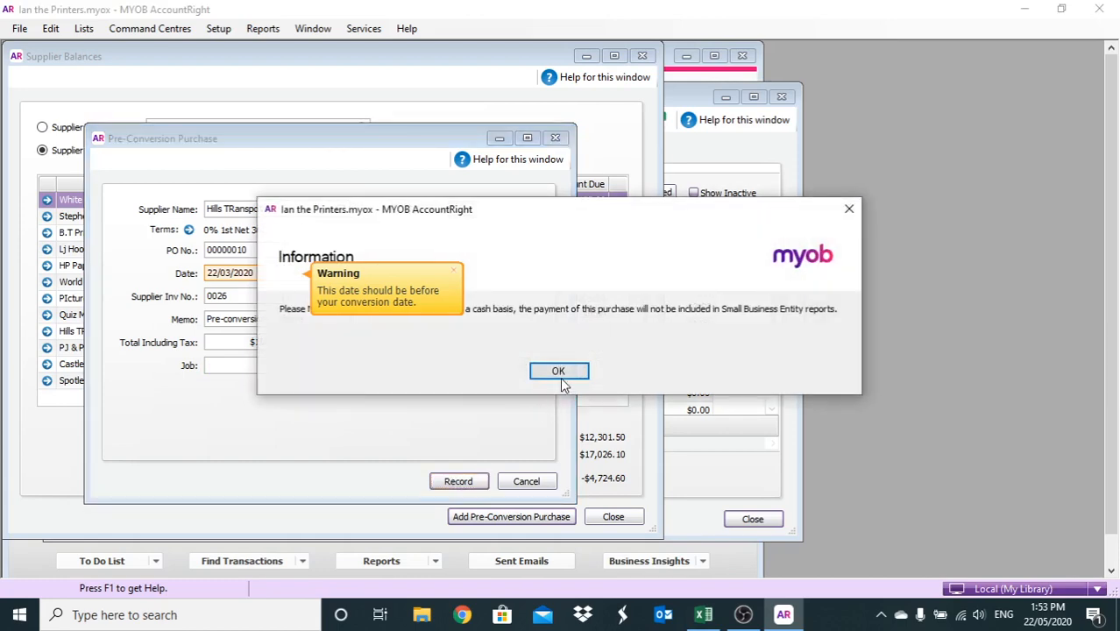
click(561, 380)
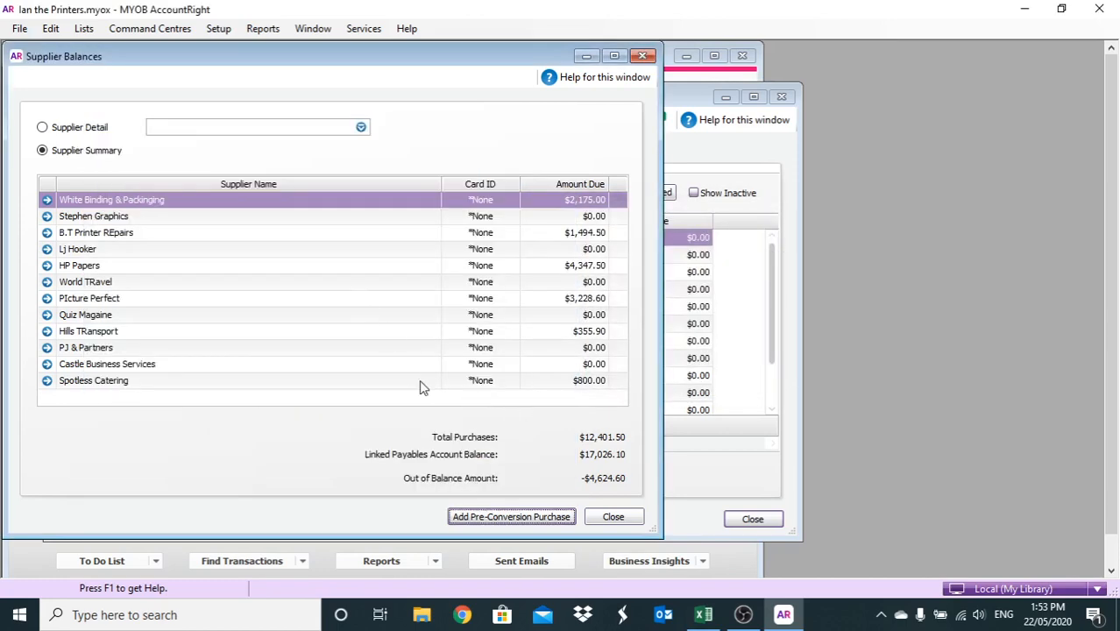
Record another Hills TRansport purchase dated 22/03/2020, invoice 0036, total $124.60
click(474, 514)
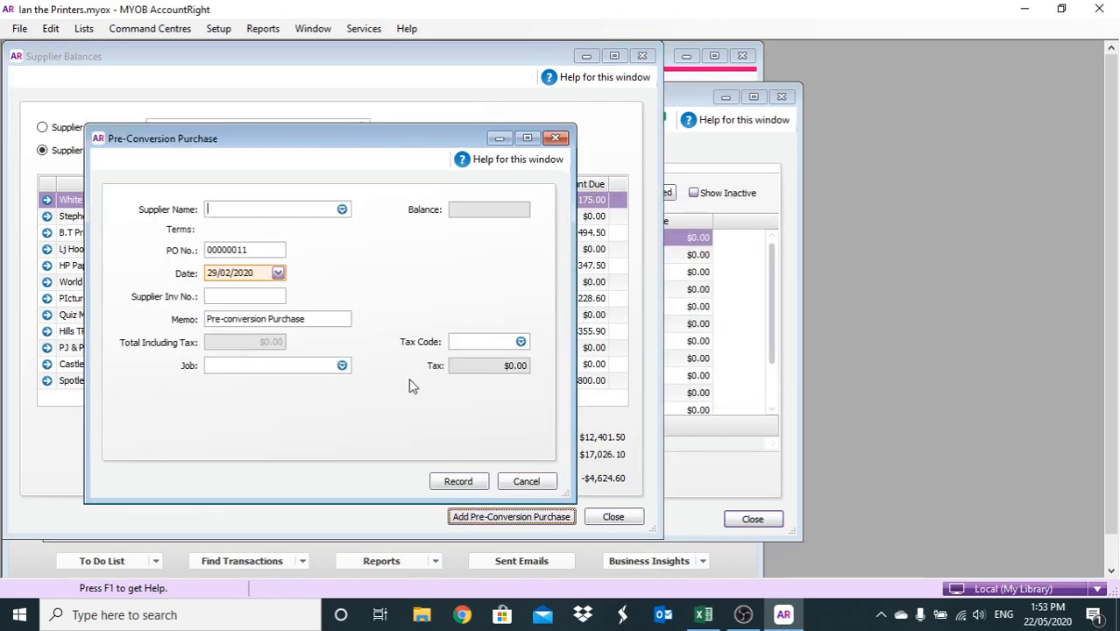
text(hil)
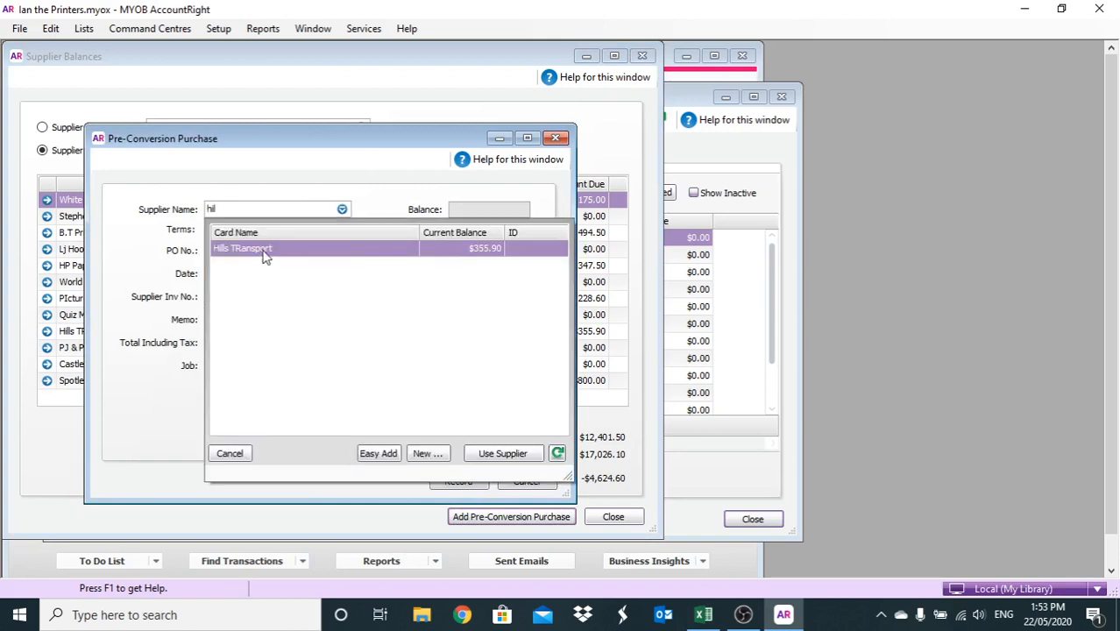
double_click(265, 250)
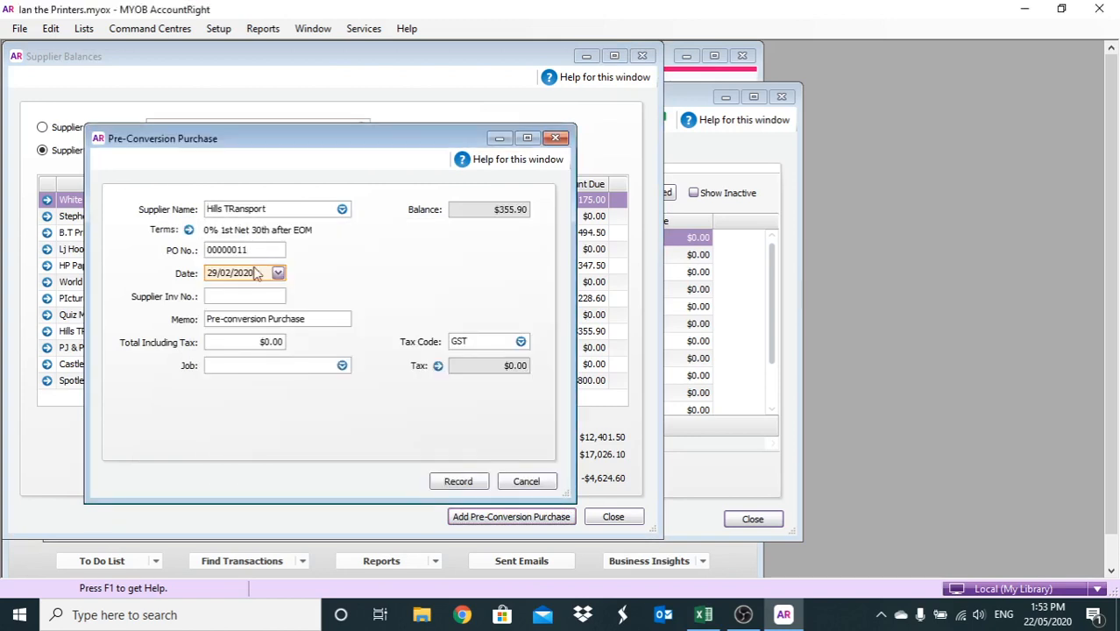
click(254, 272)
text(22/)
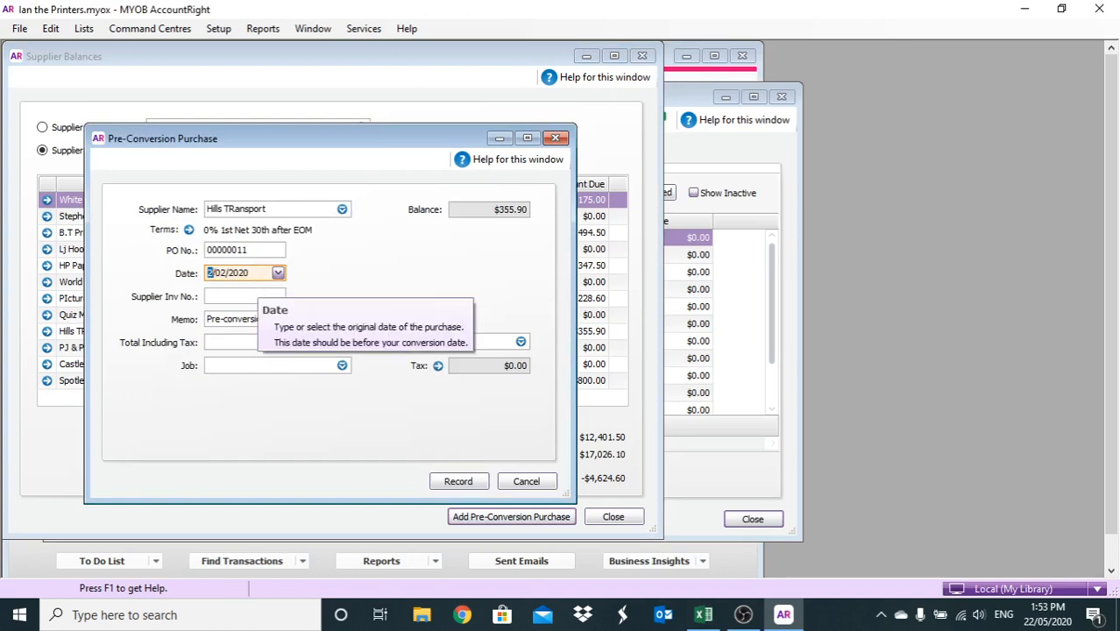
text(03)
click(251, 297)
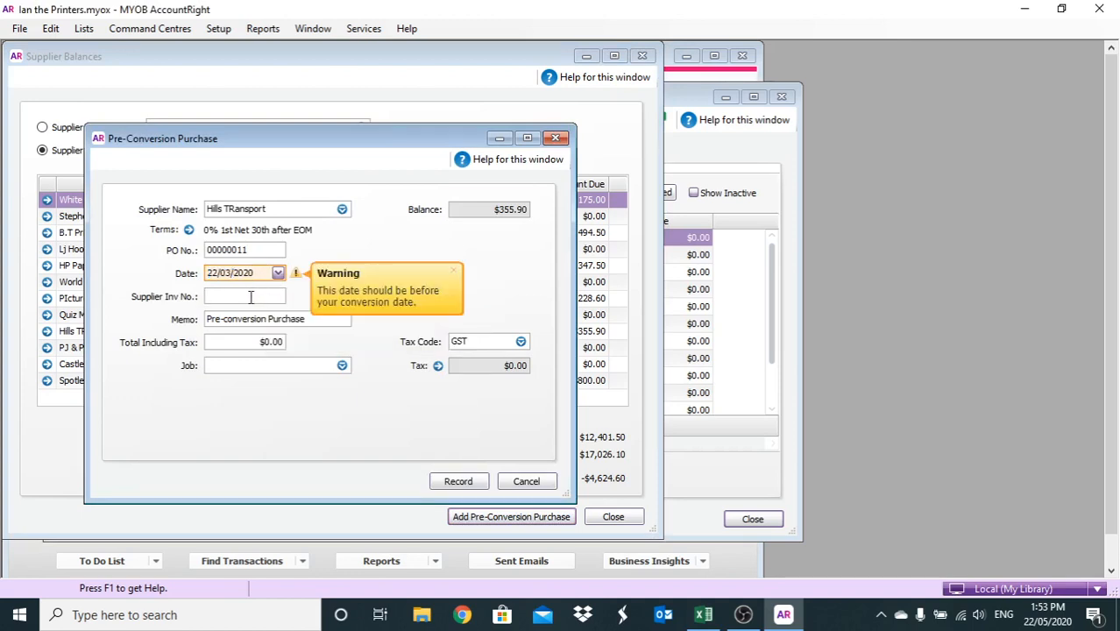
text(0036)
click(284, 345)
text(124.60)
click(478, 487)
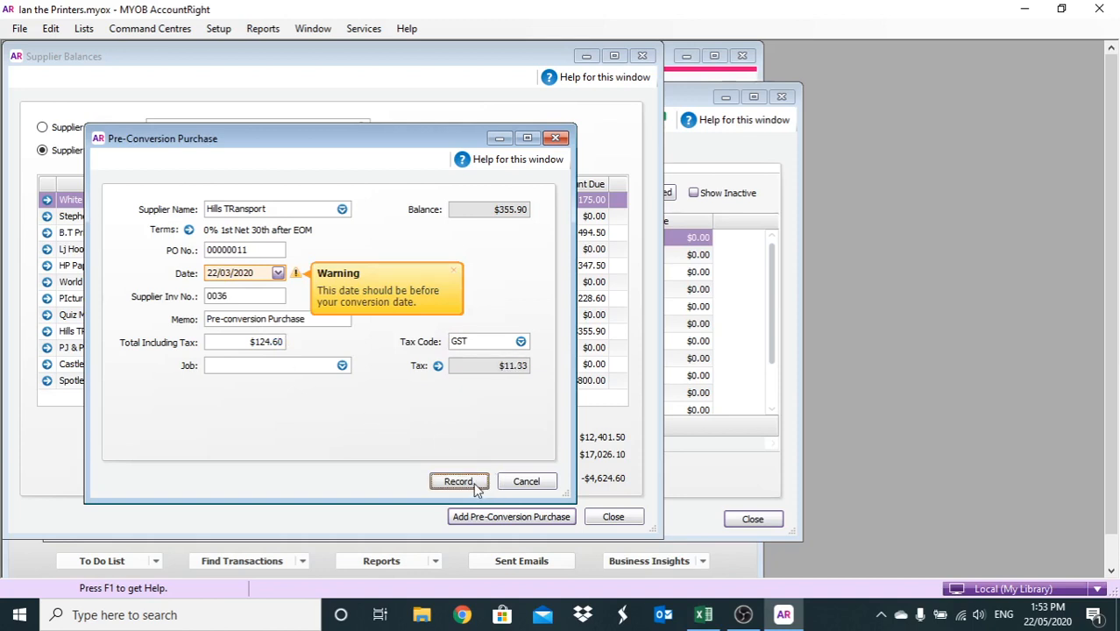
click(472, 488)
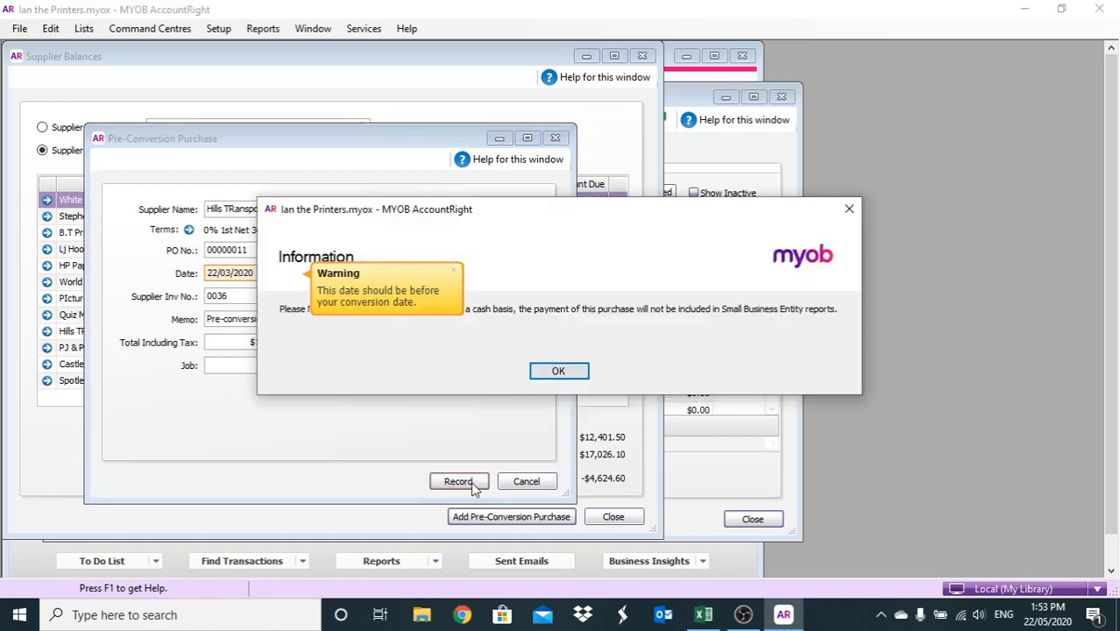
click(535, 375)
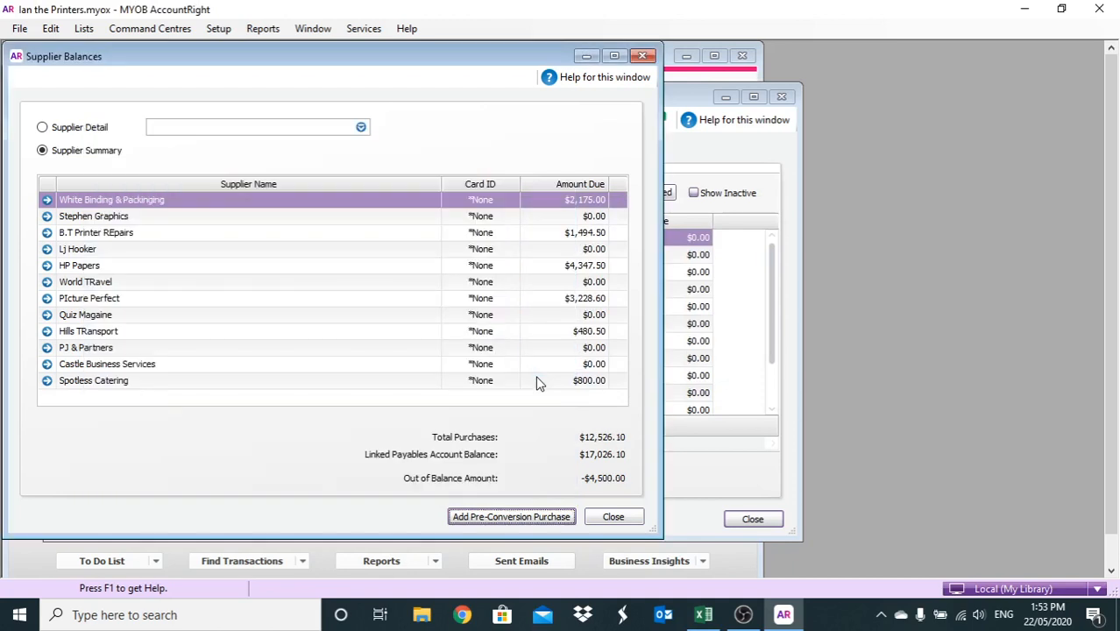
Record a Stephen Graphics purchase dated 22/03/2020, invoice 007, total $4,500.00
click(487, 516)
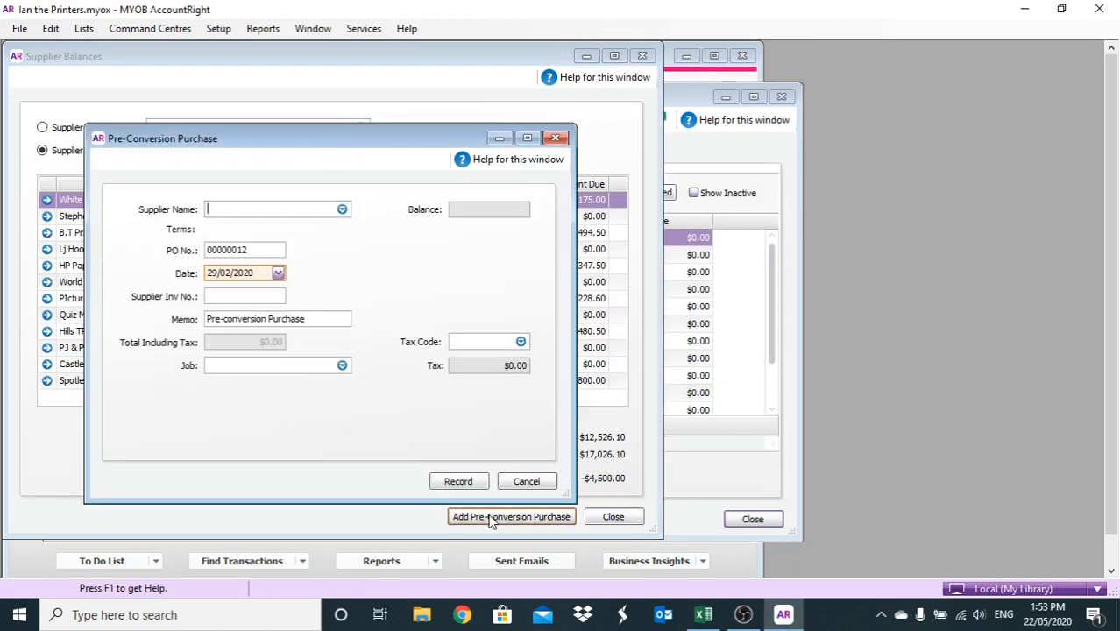
text(ste)
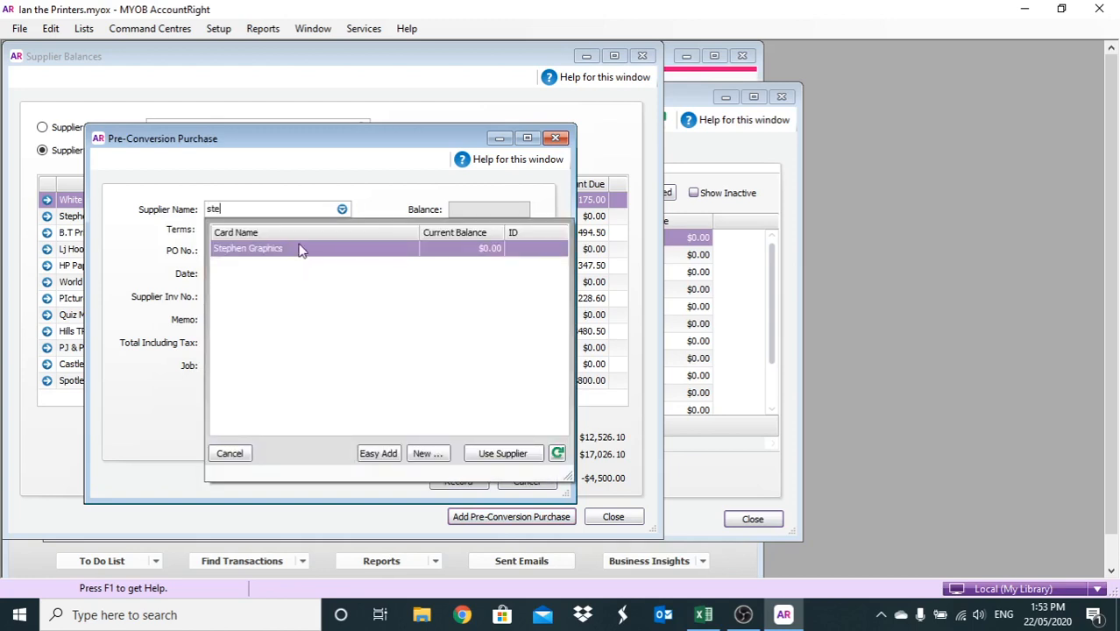
double_click(300, 248)
double_click(257, 276)
text(22/03/2020)
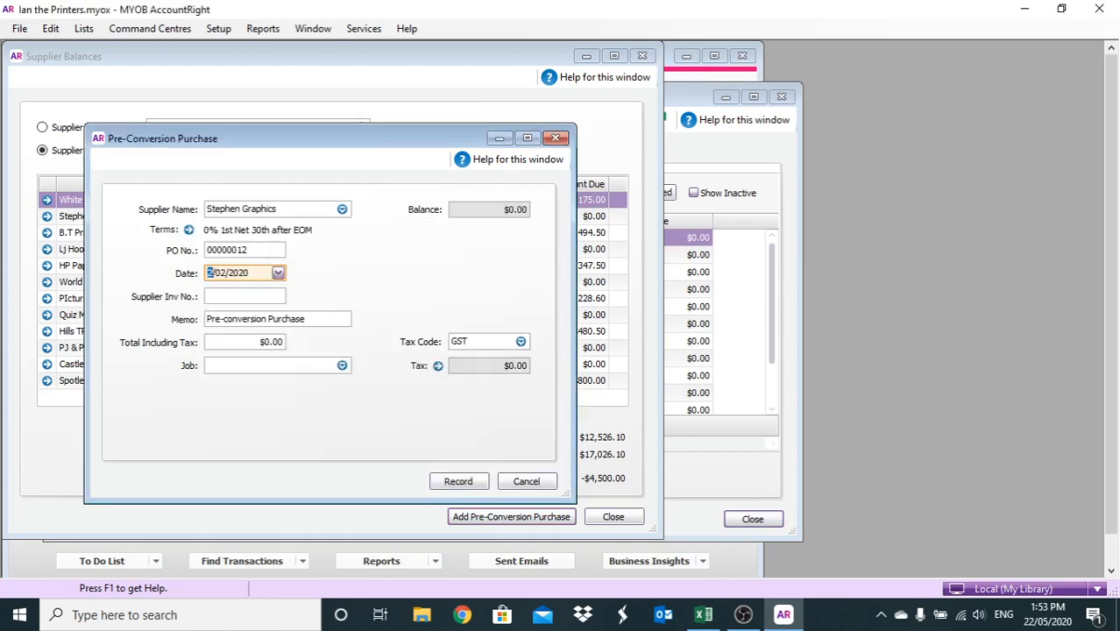
click(237, 298)
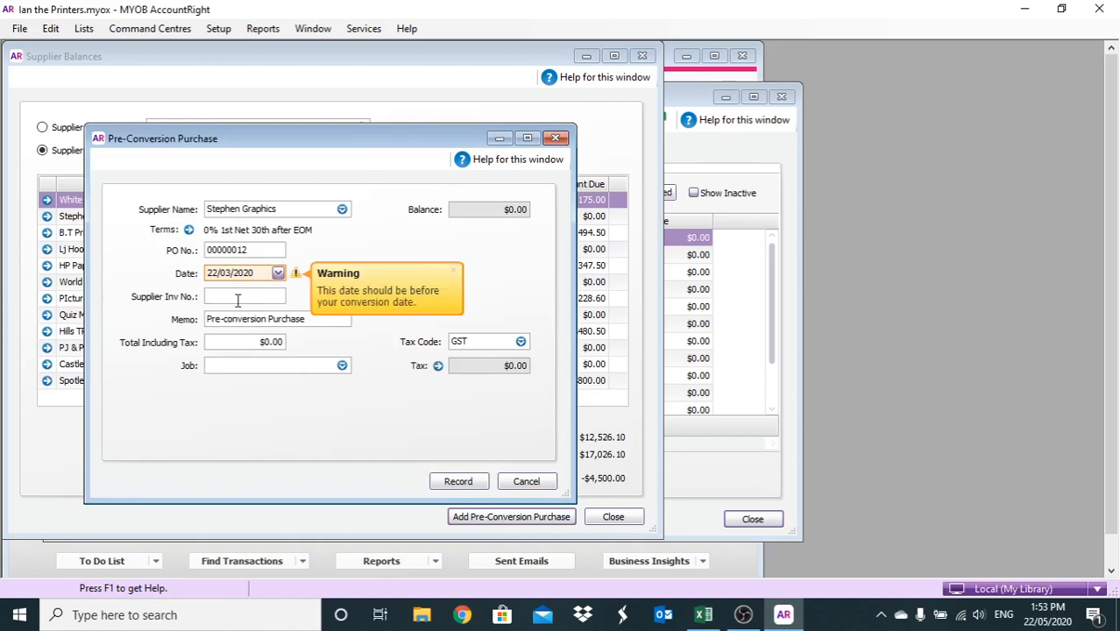
text(007)
click(249, 341)
text(4,500)
key(Tab)
click(456, 478)
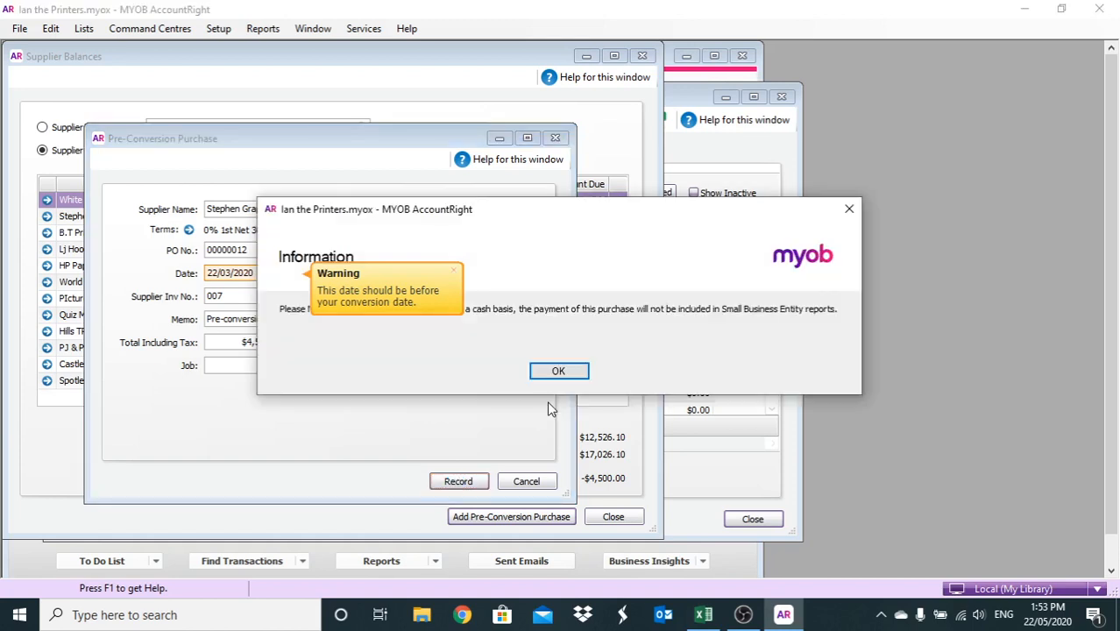
key(Return)
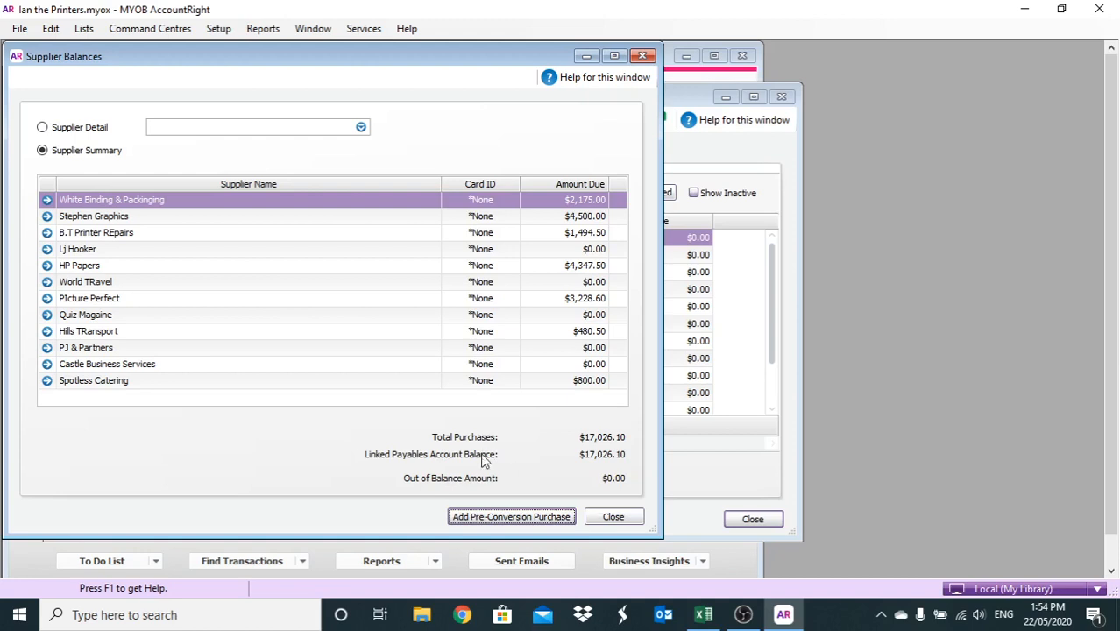
Close Supplier Balances and the Cards List, then open Purchases' Aged Payables [Summary] report
click(616, 516)
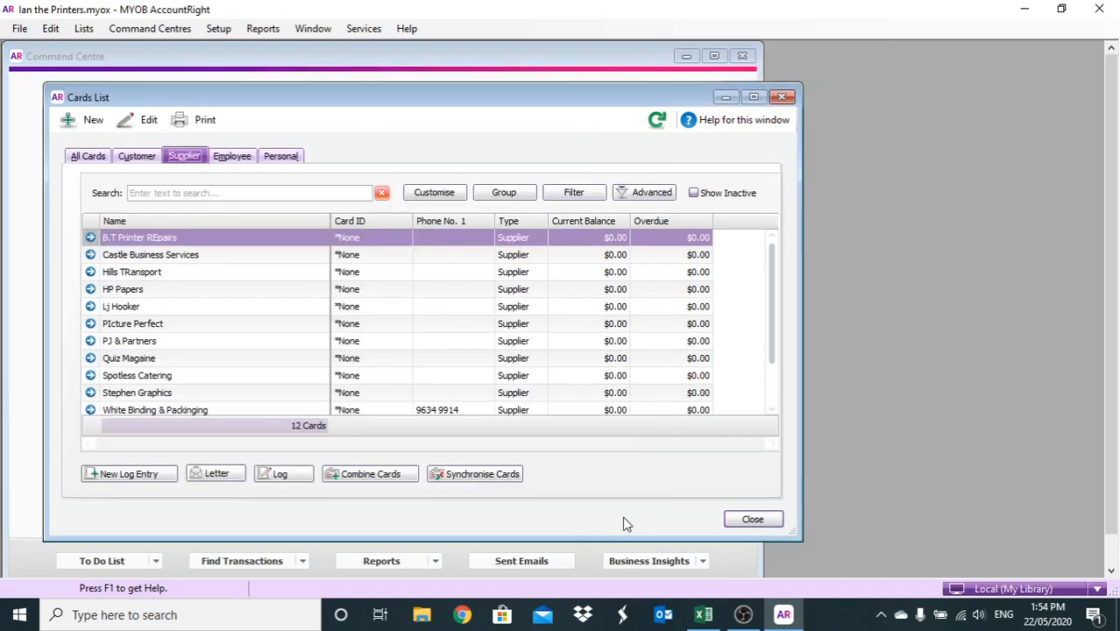
click(750, 519)
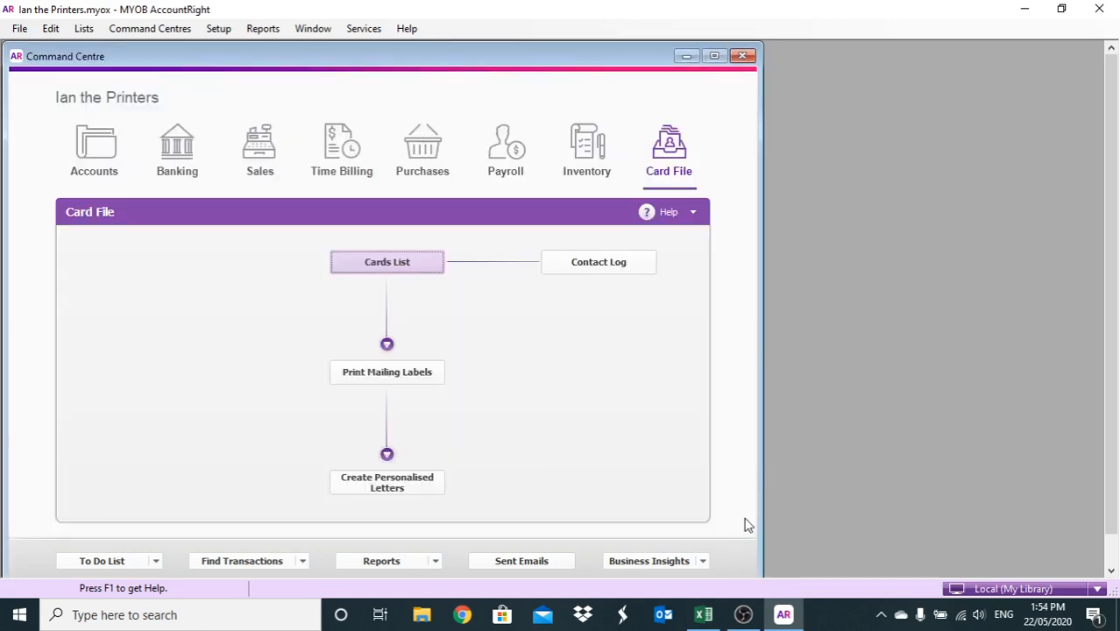
click(437, 561)
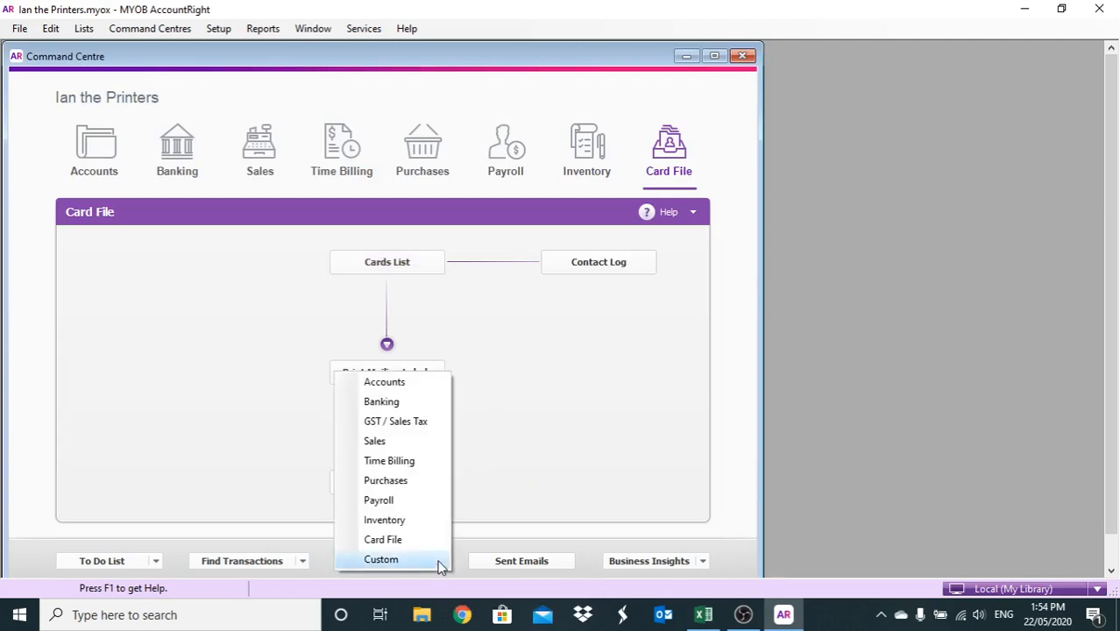
click(402, 482)
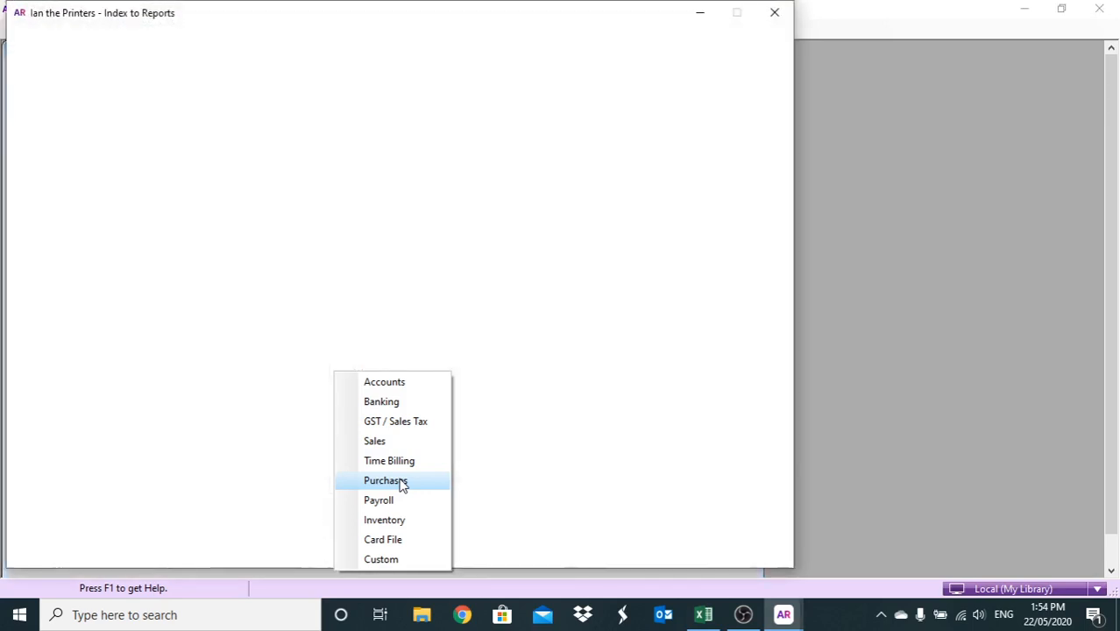
double_click(219, 130)
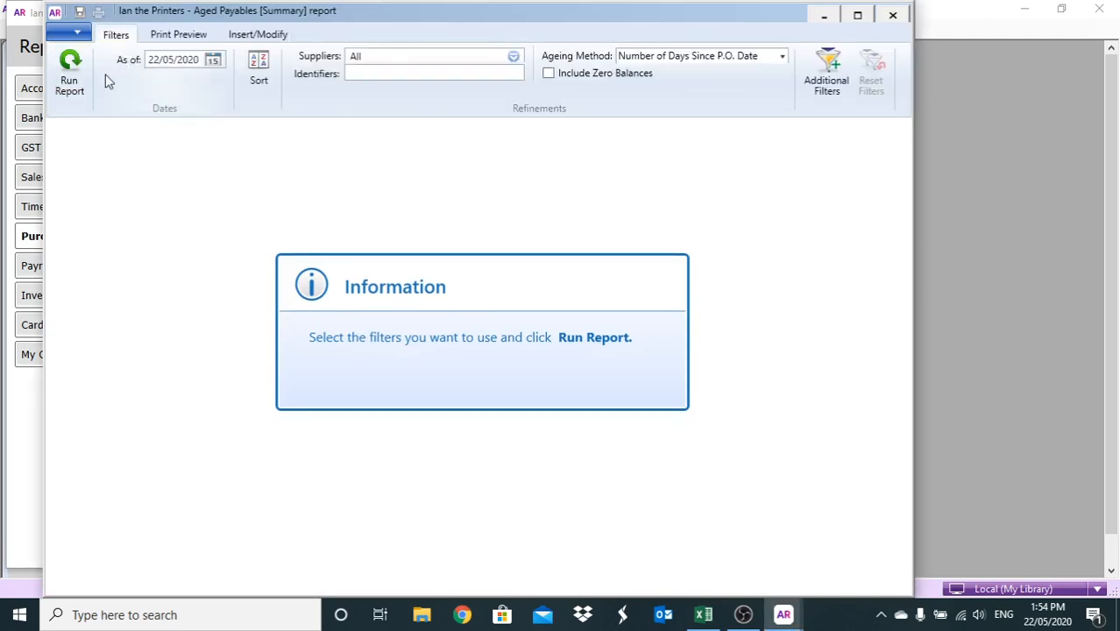
Run the Aged Payables [Summary] for all suppliers, showing $17,026.10 due in 61–90 days
click(70, 70)
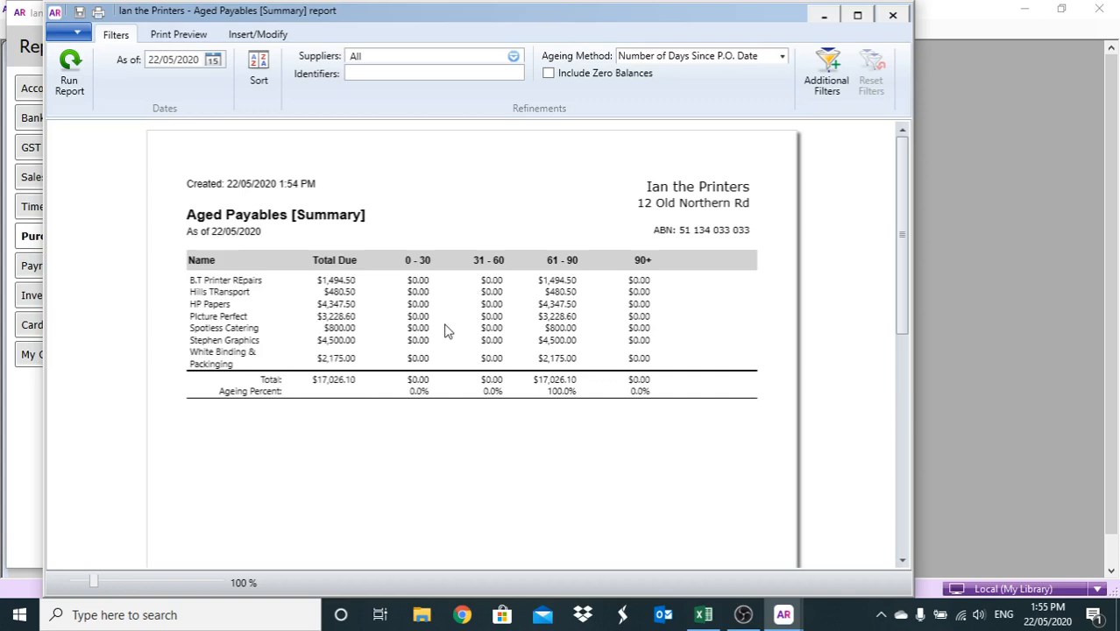
Rerun the Aged Payables summary for HP Papers only, confirming $4,347.50 due, then close it
click(513, 57)
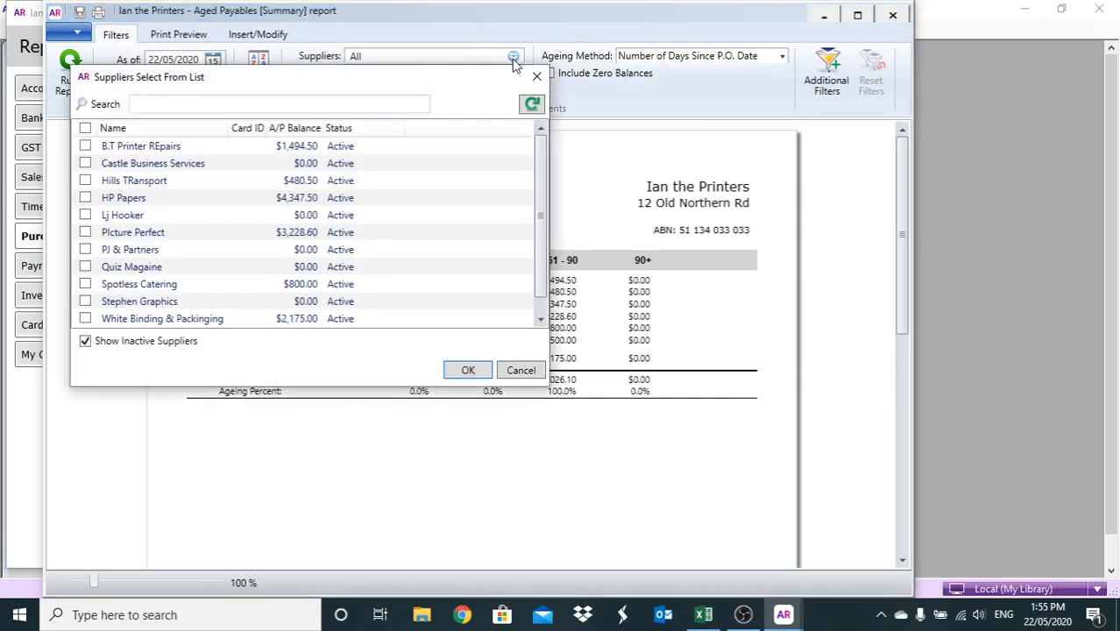
click(85, 198)
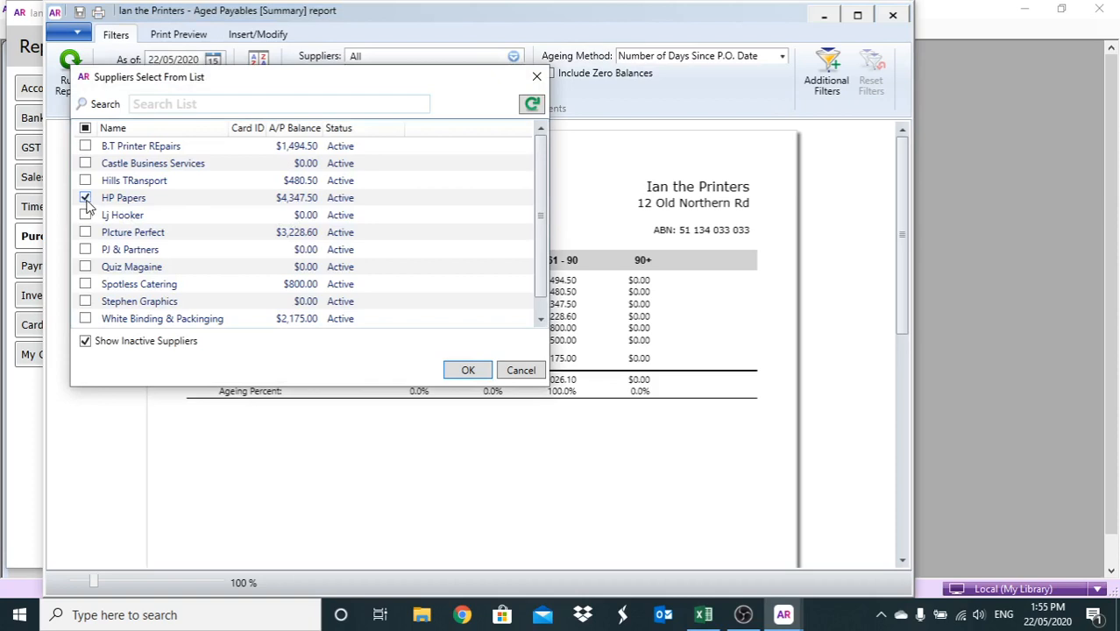
click(457, 374)
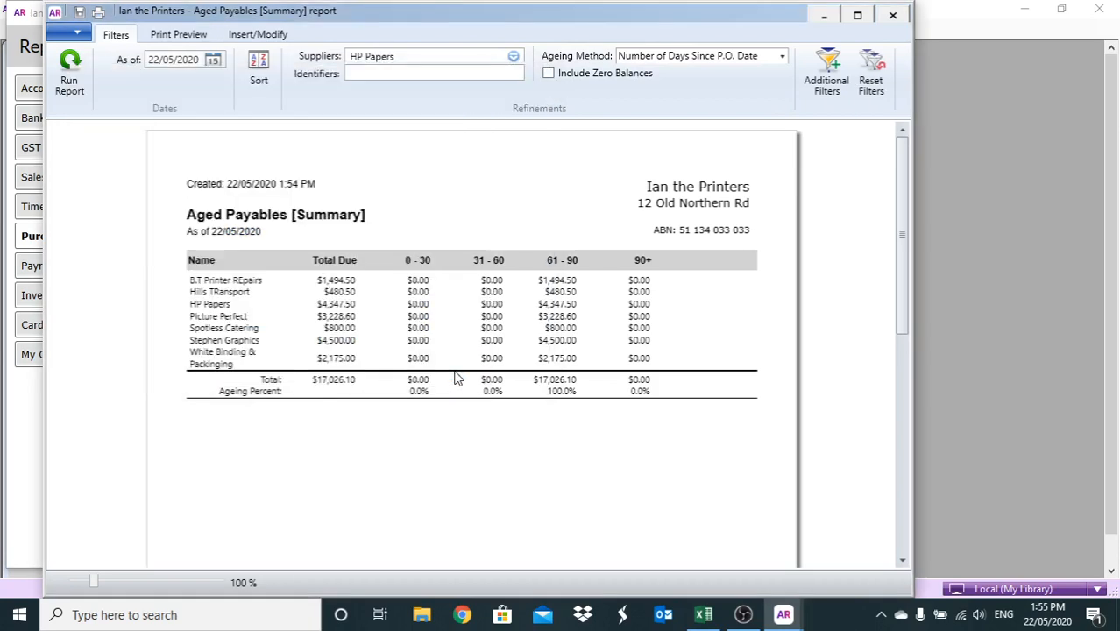
click(75, 77)
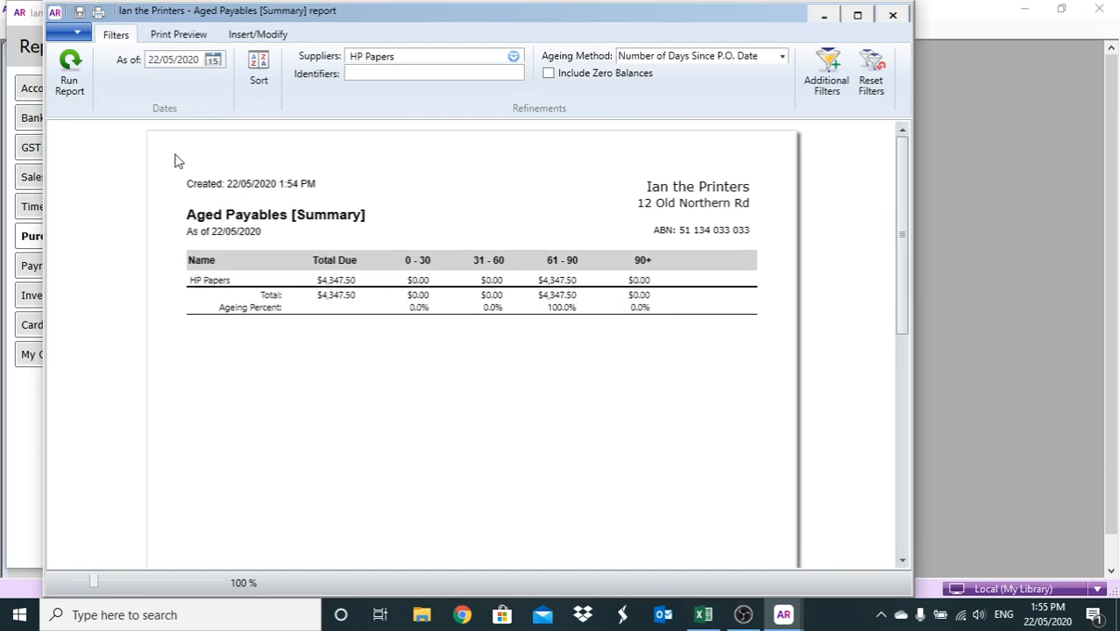
click(891, 17)
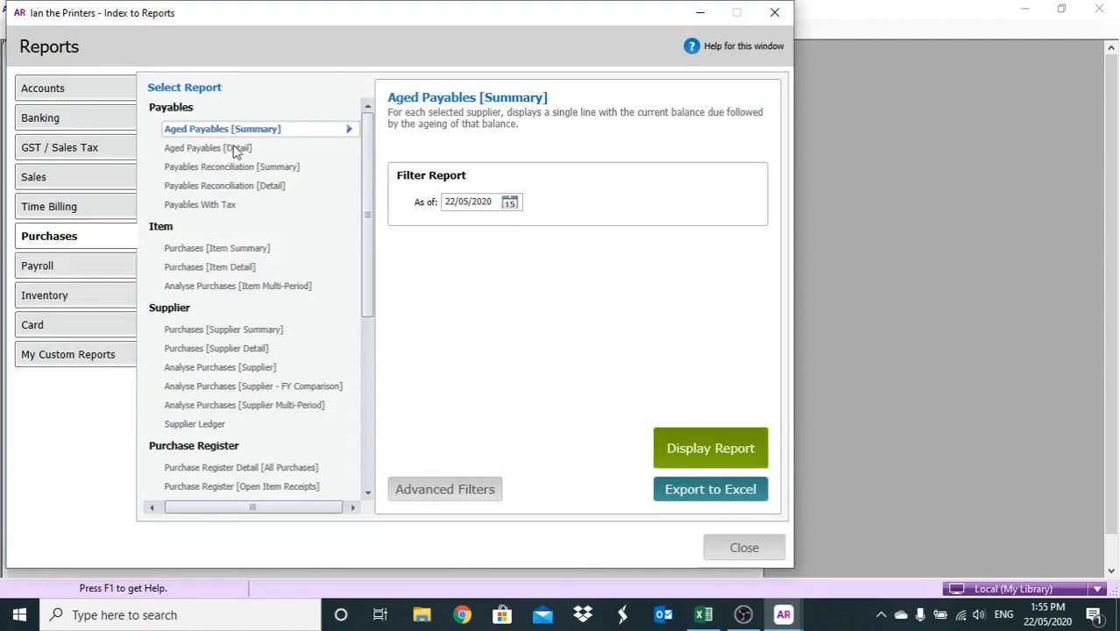
Run Aged Payables [Detail] filtered to HP Papers, reviewing both bills totalling $4,347.50, then close it
click(234, 150)
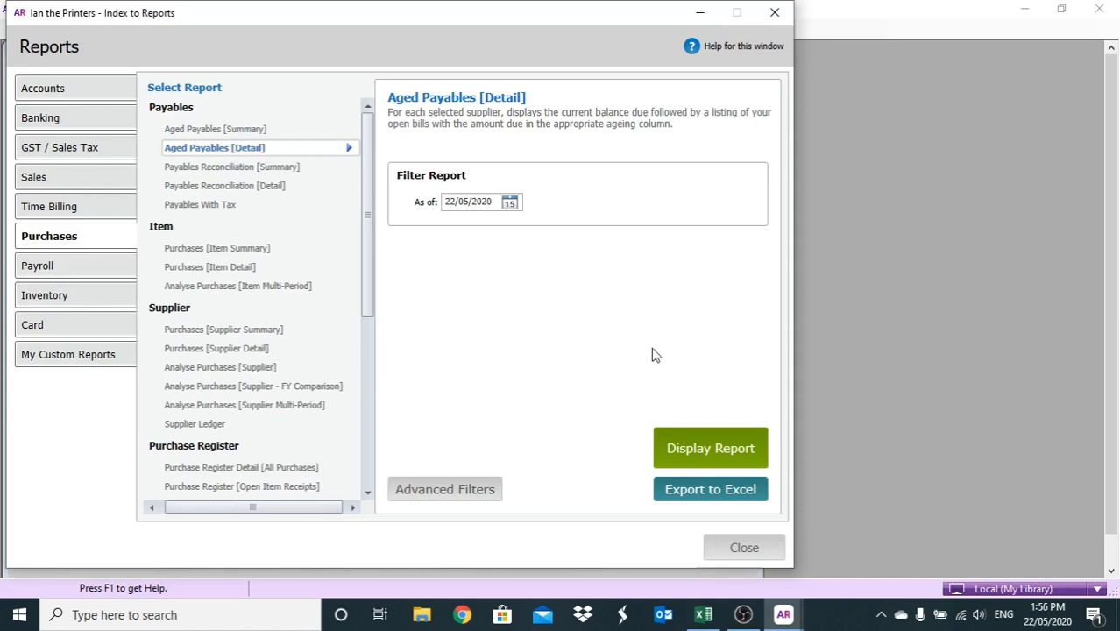
click(446, 489)
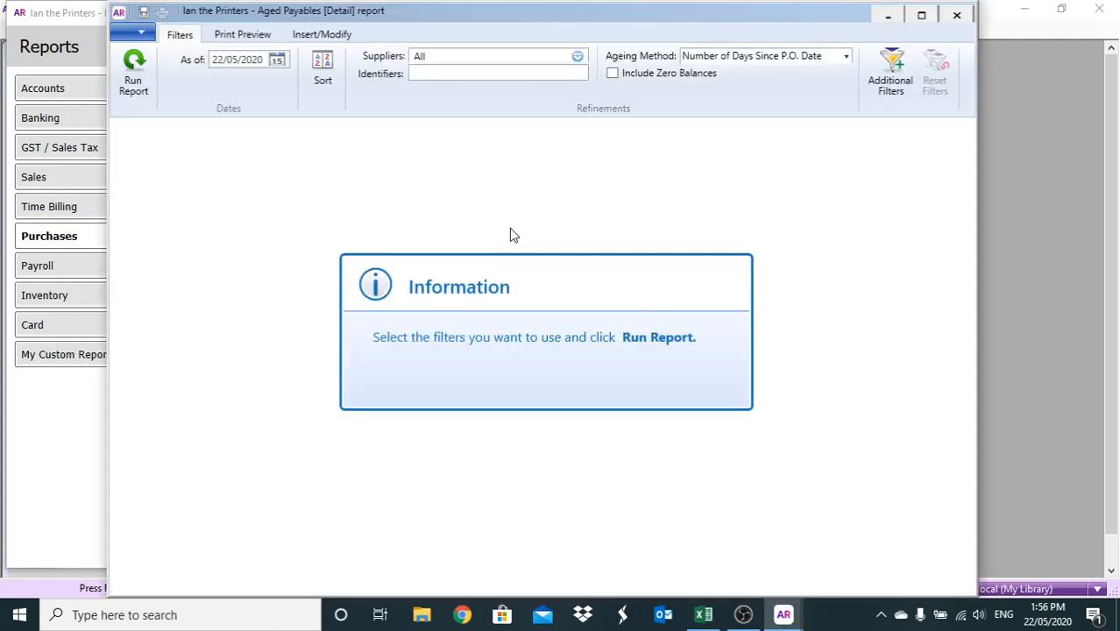
click(576, 58)
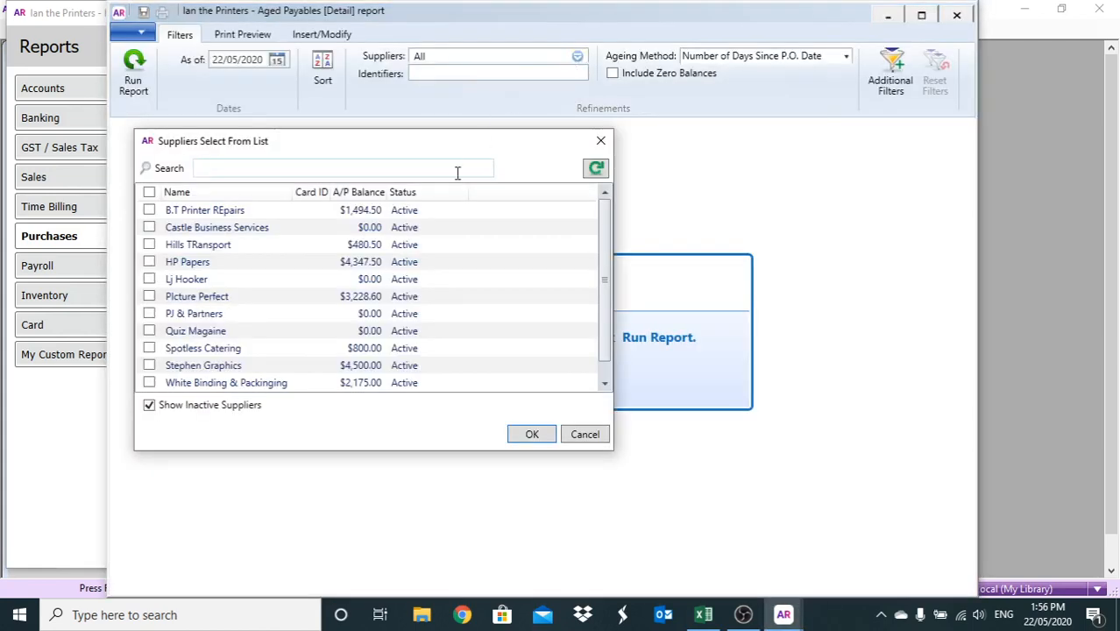
click(149, 262)
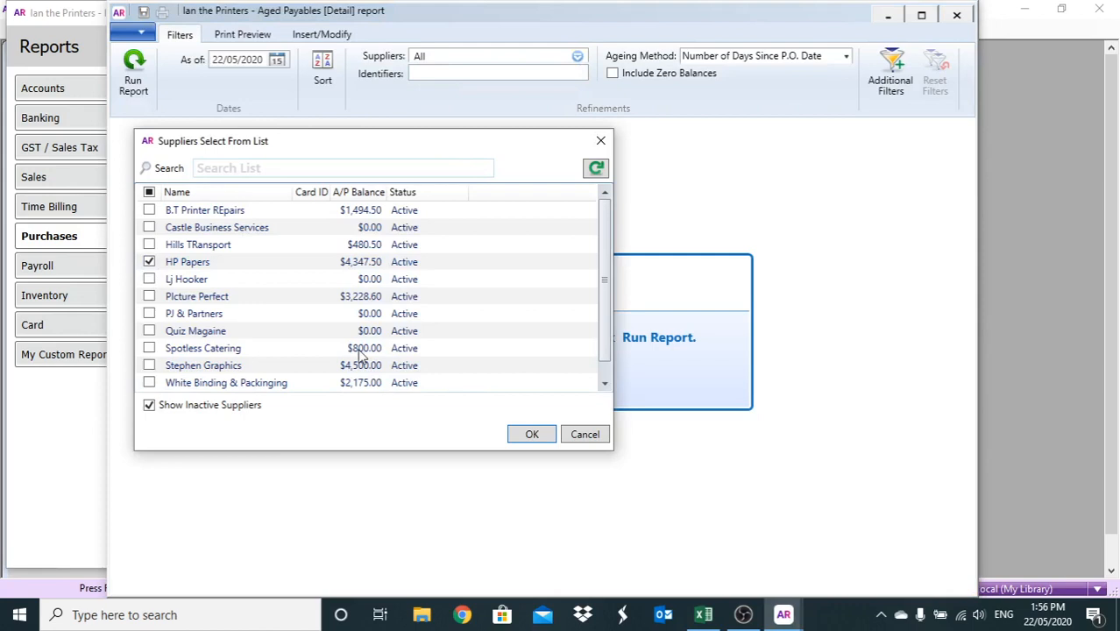
click(510, 433)
click(133, 72)
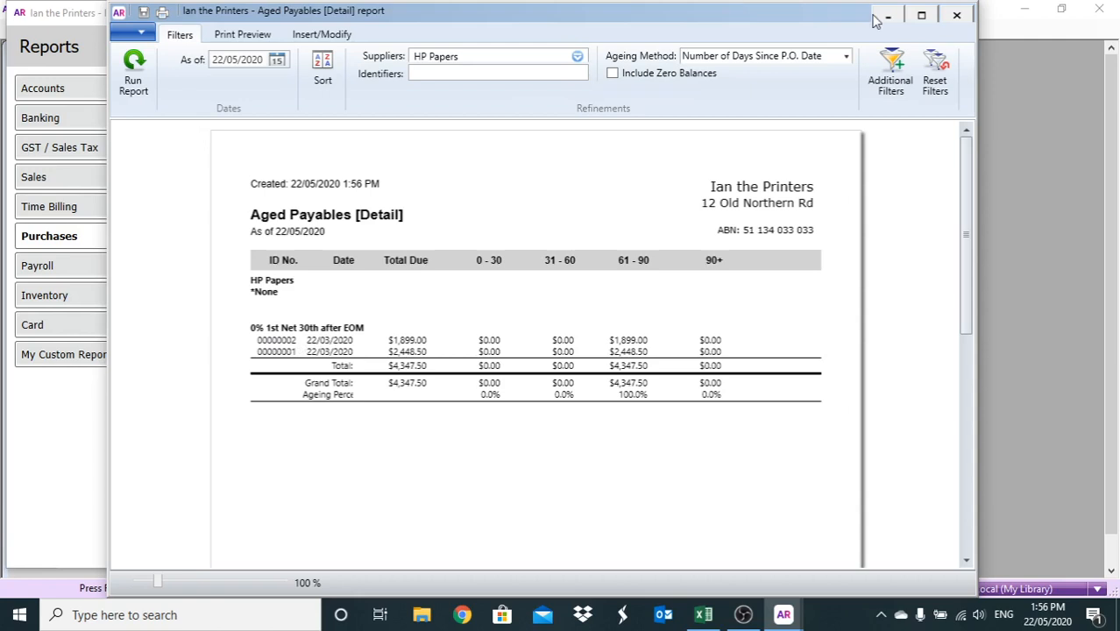
click(955, 17)
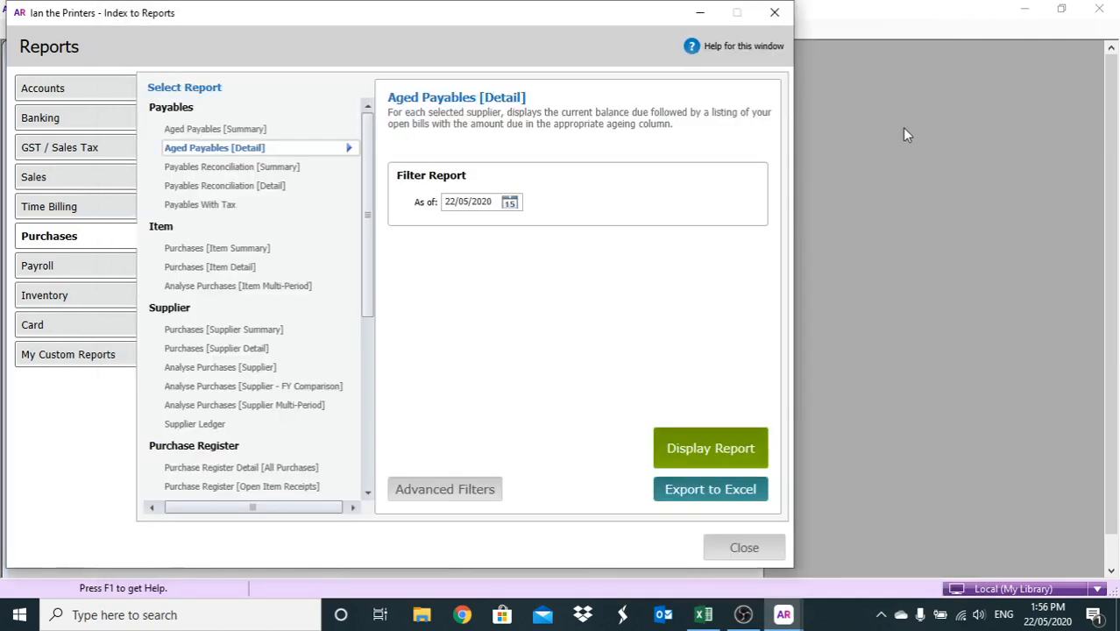
Close the Index to Reports and return to the Card File command centre
click(741, 544)
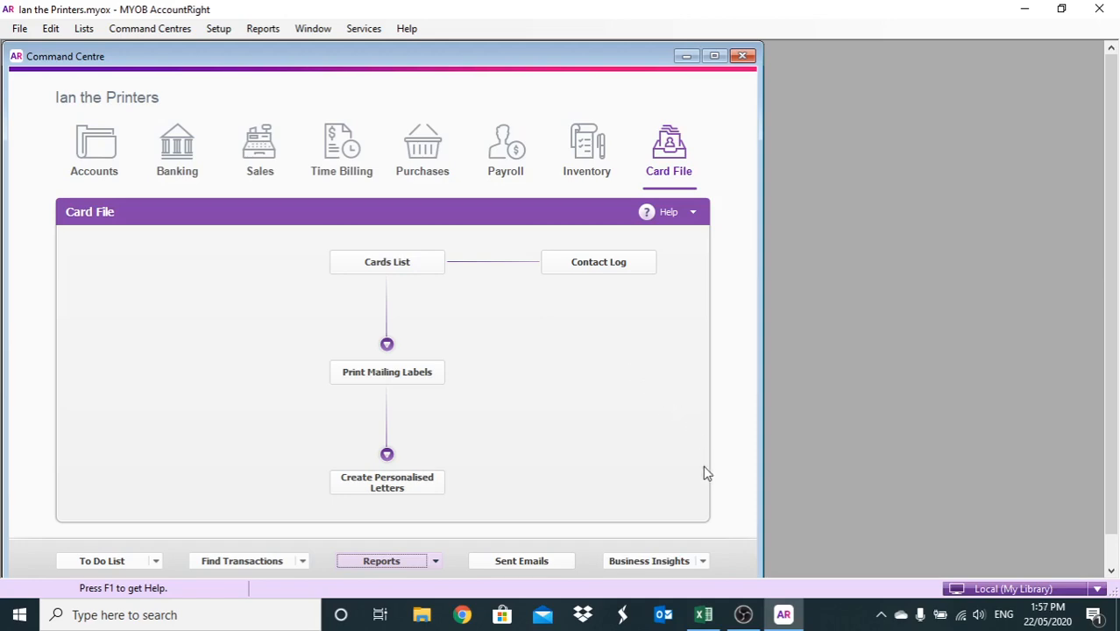
click(743, 614)
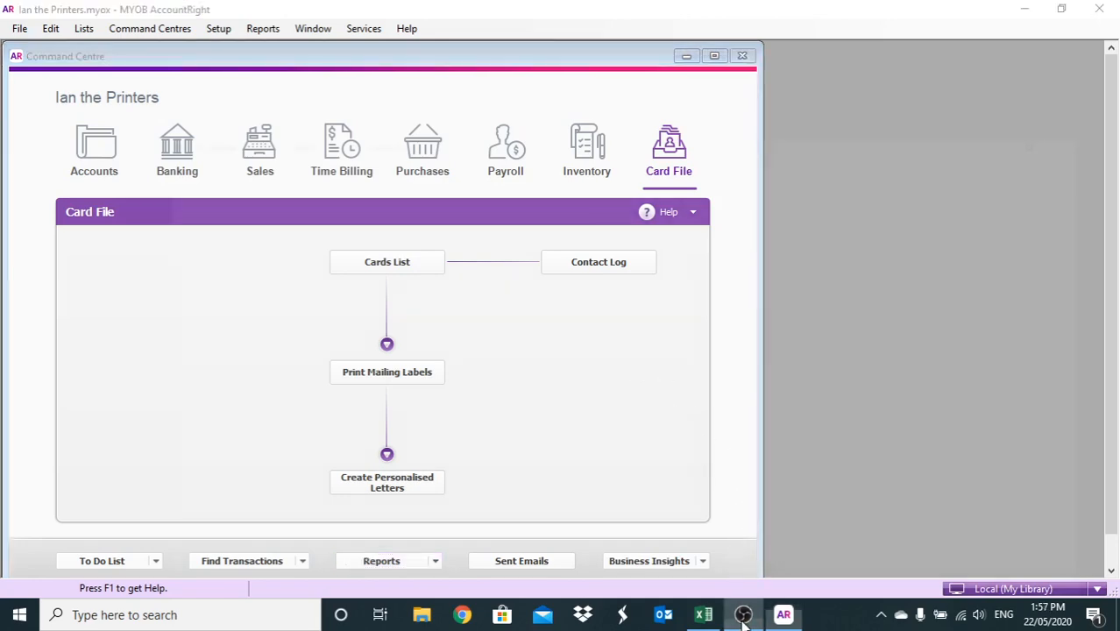